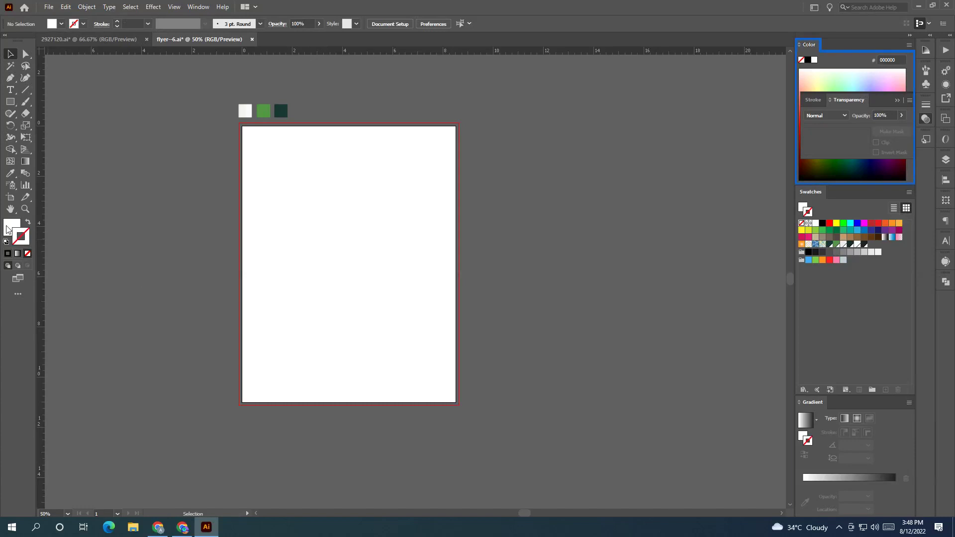
# Draw a white-filled rectangle covering the whole flyer artboard.
pyautogui.click(7, 228)
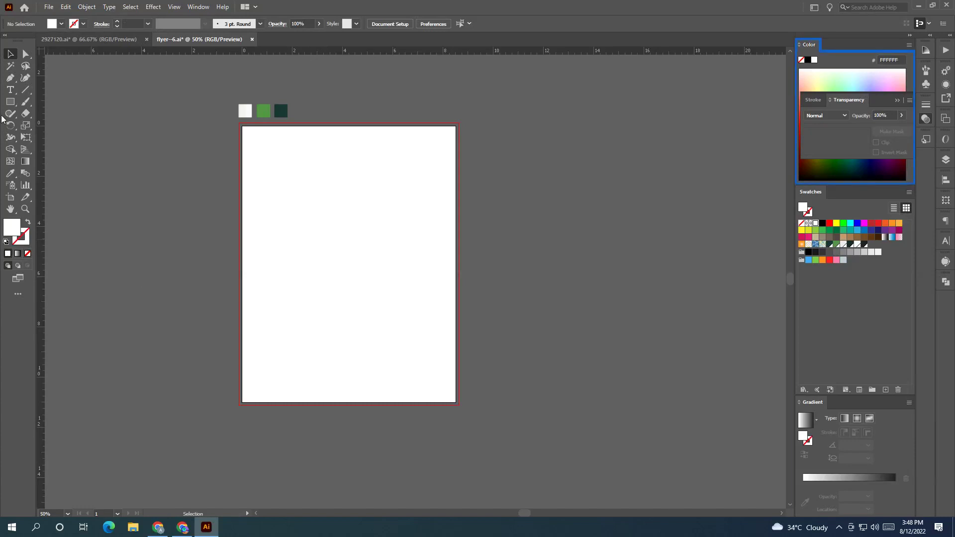
pyautogui.moveTo(236, 122); pyautogui.dragTo(459, 405)
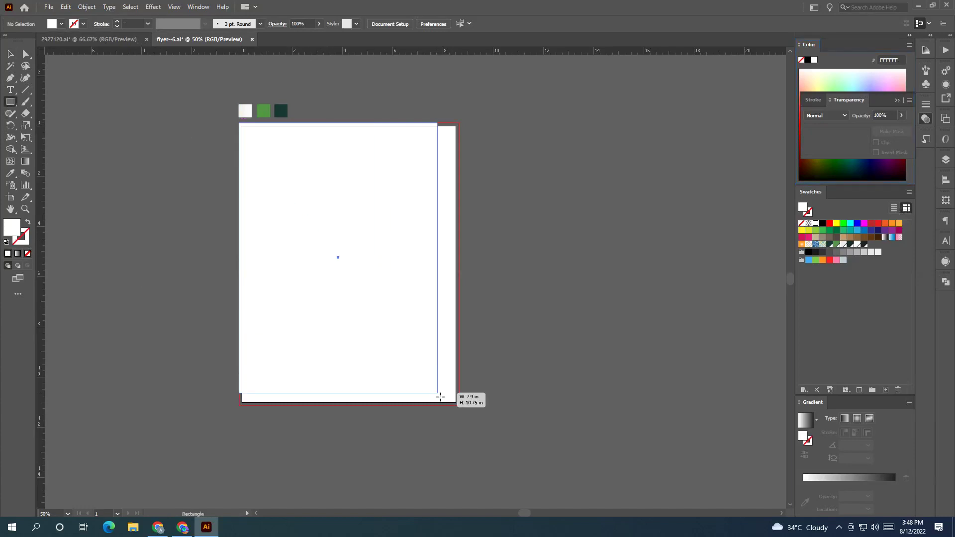
pyautogui.click(8, 55)
pyautogui.click(172, 230)
# Draw a small square from its centre near the artboard's upper left.
pyautogui.moveTo(179, 221); pyautogui.dragTo(144, 217)
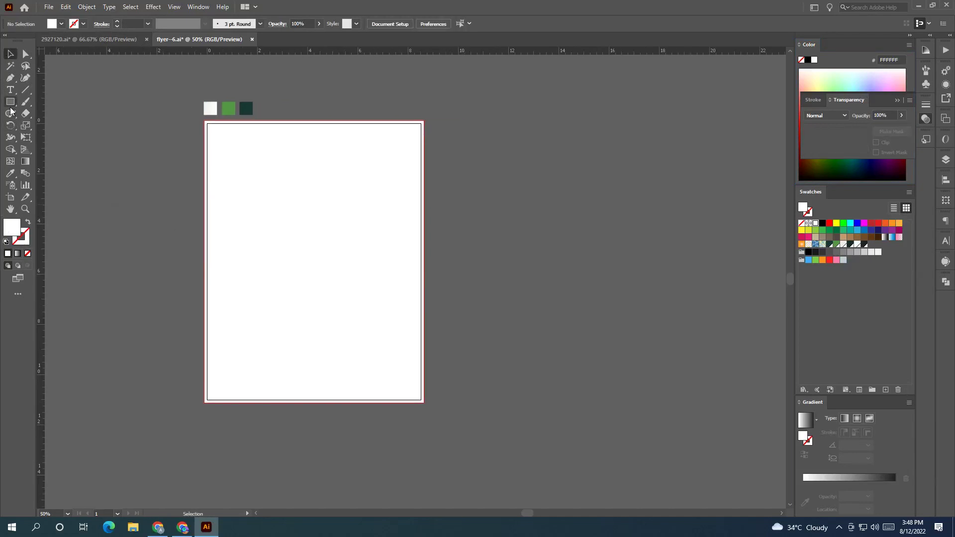
pyautogui.moveTo(283, 215); pyautogui.dragTo(313, 223)
pyautogui.moveTo(332, 212); pyautogui.dragTo(351, 248)
# Fill the square with the middle green swatch and move the swatches beside the artboard's bottom-left.
pyautogui.press('i')
pyautogui.click(240, 115)
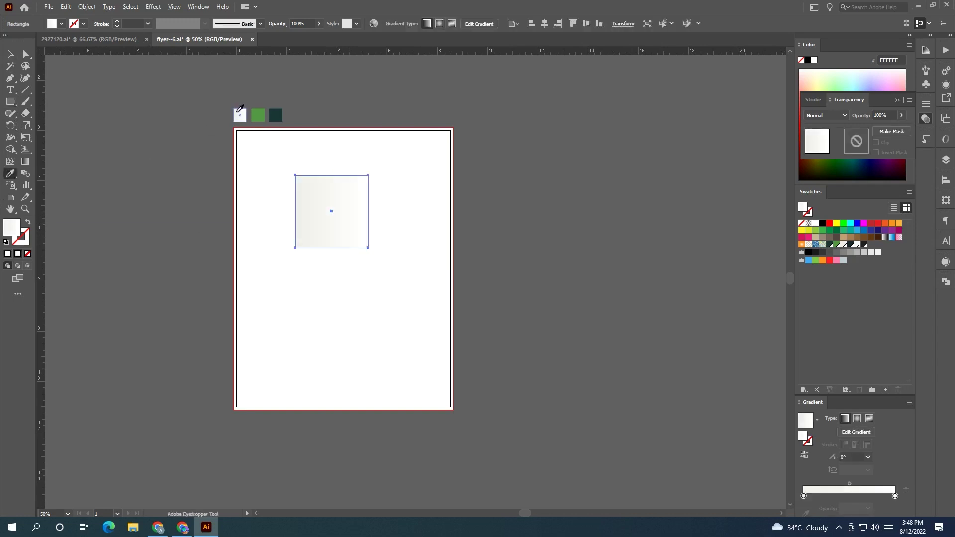
pyautogui.click(258, 116)
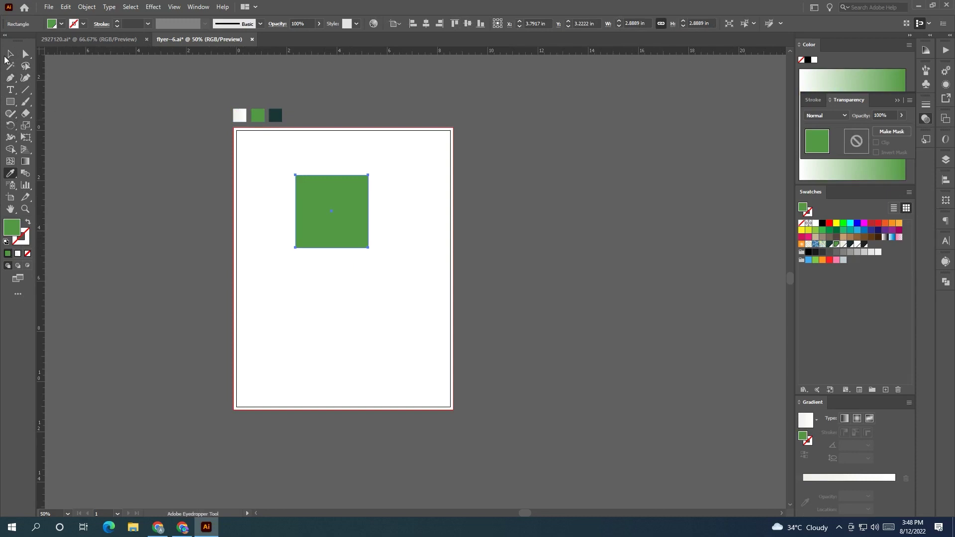
pyautogui.click(10, 54)
pyautogui.scroll(2, 224, 144)
pyautogui.moveTo(212, 147)
pyautogui.mouseDown()
pyautogui.moveTo(279, 172)
pyautogui.moveTo(139, 270)
pyautogui.moveTo(199, 465)
pyautogui.mouseUp()
pyautogui.moveTo(171, 342); pyautogui.dragTo(139, 335)
# Round the green square's corners with the live corner widget.
pyautogui.click(279, 251)
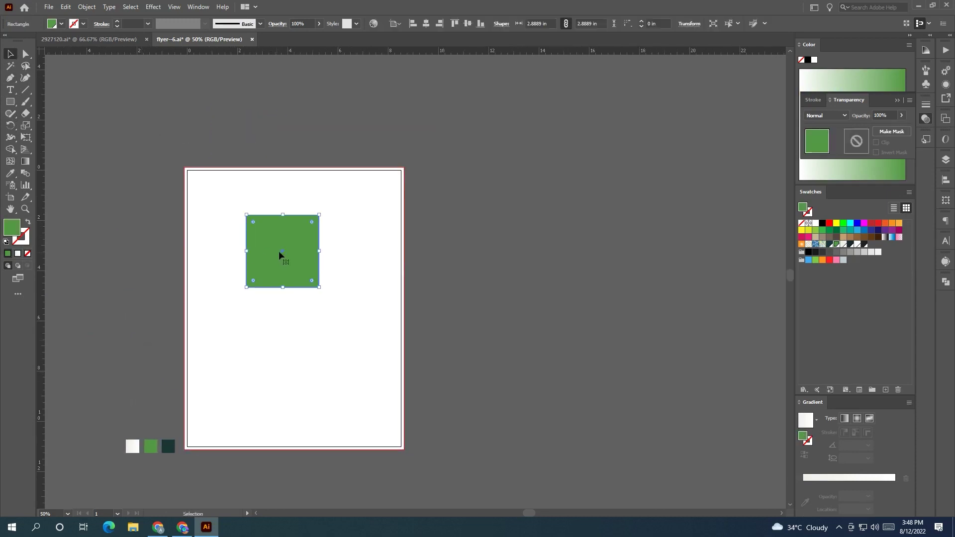
pyautogui.moveTo(311, 222); pyautogui.dragTo(315, 220)
pyautogui.click(459, 264)
pyautogui.hscroll(-2, 438, 266)
# Rotate the rounded square 45° into a diamond and move it down and right.
pyautogui.click(315, 243)
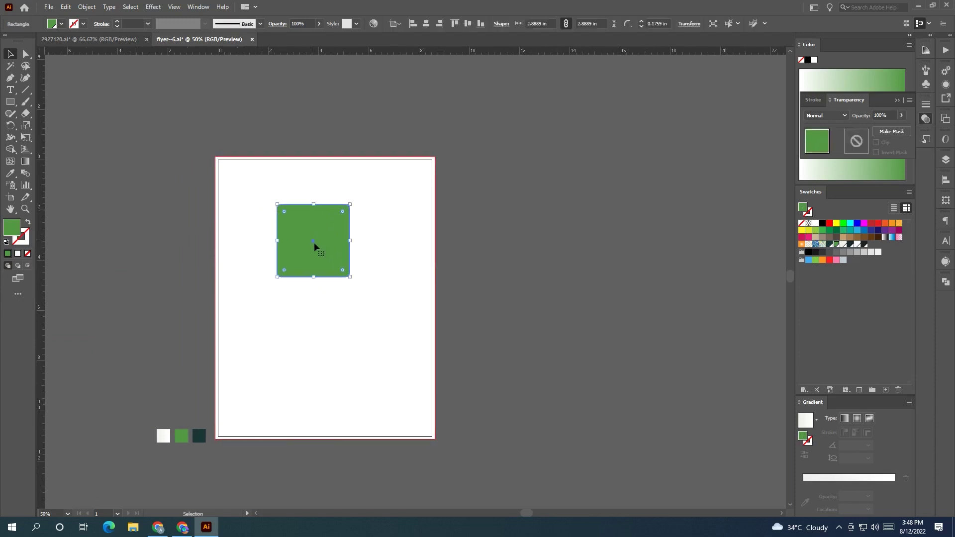
pyautogui.moveTo(353, 200); pyautogui.dragTo(329, 194)
pyautogui.click(558, 284)
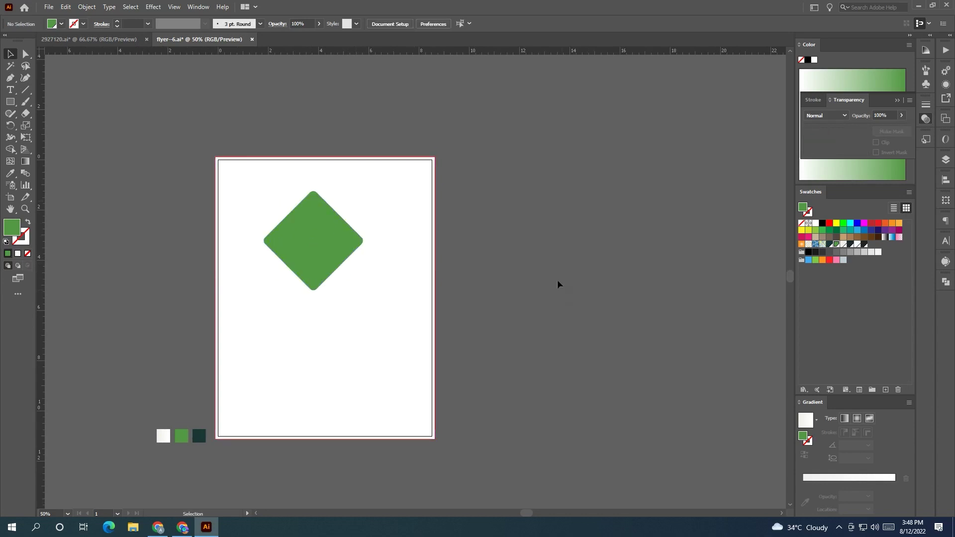
pyautogui.moveTo(307, 255)
pyautogui.mouseDown()
pyautogui.moveTo(318, 286)
pyautogui.moveTo(334, 278)
pyautogui.mouseUp()
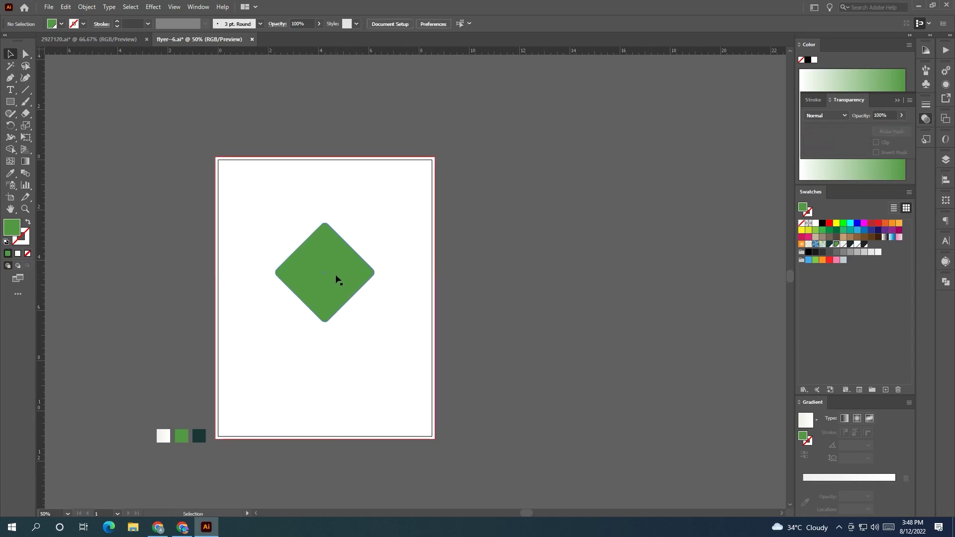
pyautogui.click(9, 128)
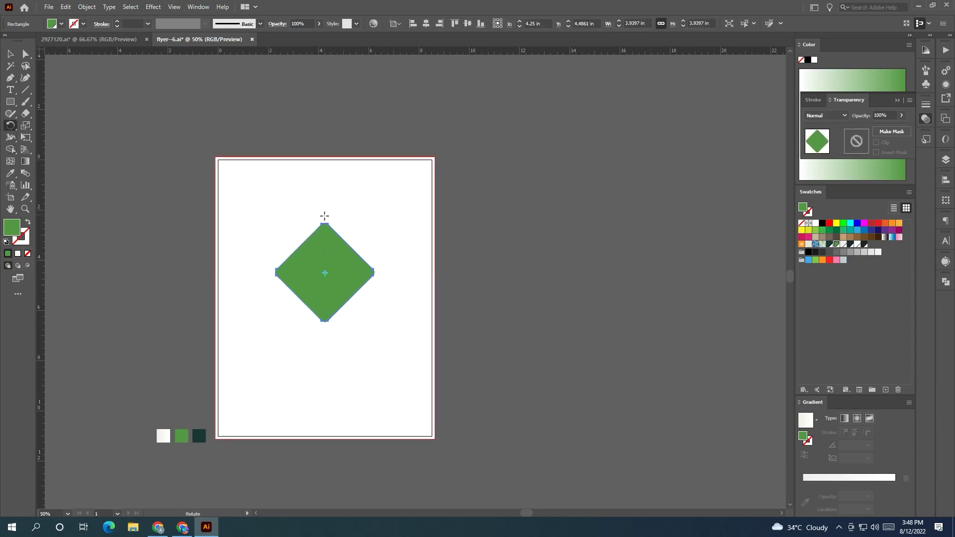
# Make three 90° rotated copies of the diamond around a pivot above it.
pyautogui.click(325, 216)
pyautogui.moveTo(324, 279); pyautogui.dragTo(401, 224)
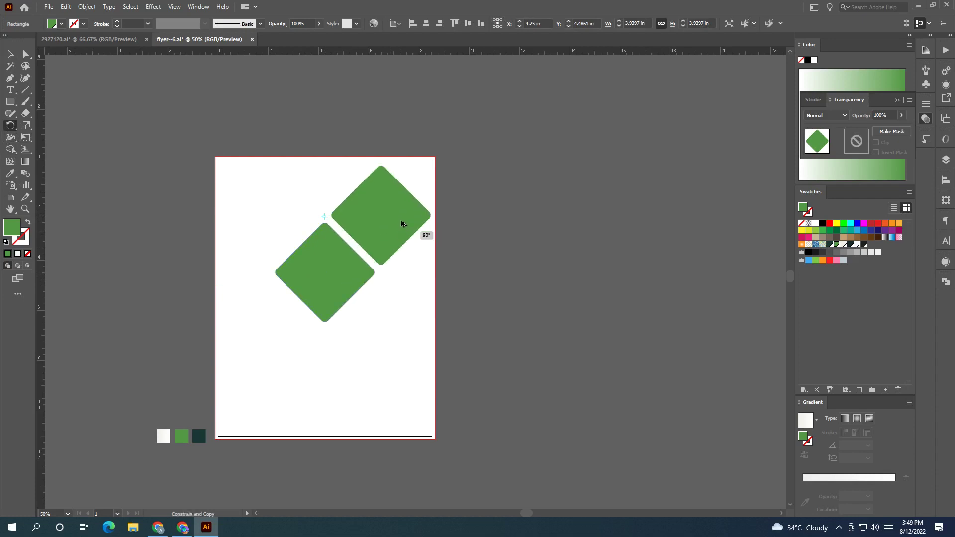
pyautogui.moveTo(401, 224); pyautogui.dragTo(401, 220)
pyautogui.hotkey('ctrl', 'd')
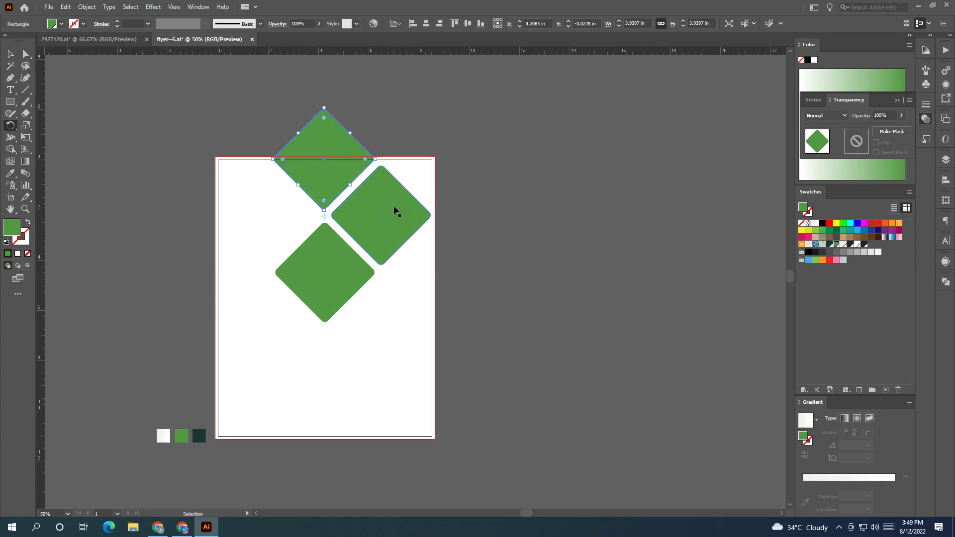
pyautogui.hotkey('ctrl', 'd')
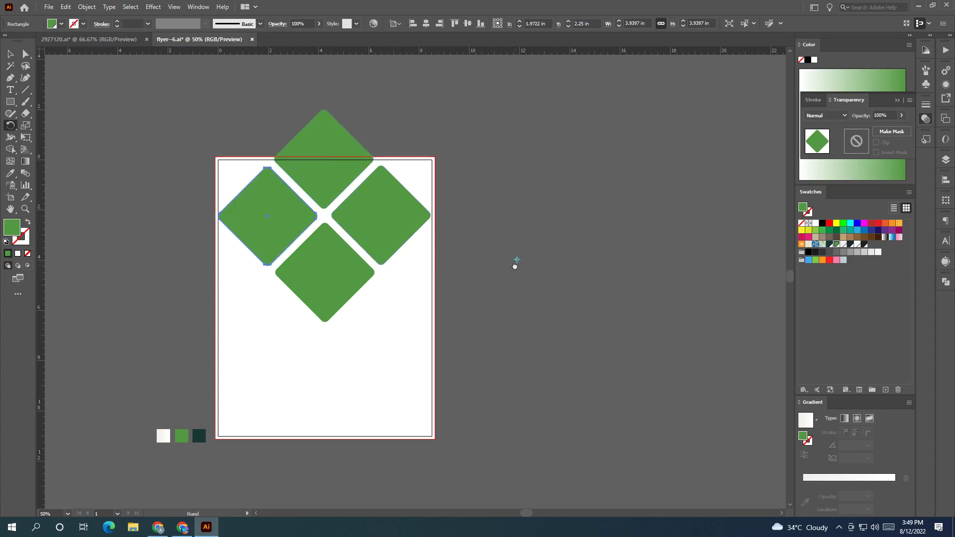
# Select all four green diamonds.
pyautogui.moveTo(515, 266); pyautogui.dragTo(554, 269)
pyautogui.press('v')
pyautogui.click(190, 200)
pyautogui.moveTo(190, 200); pyautogui.dragTo(141, 201)
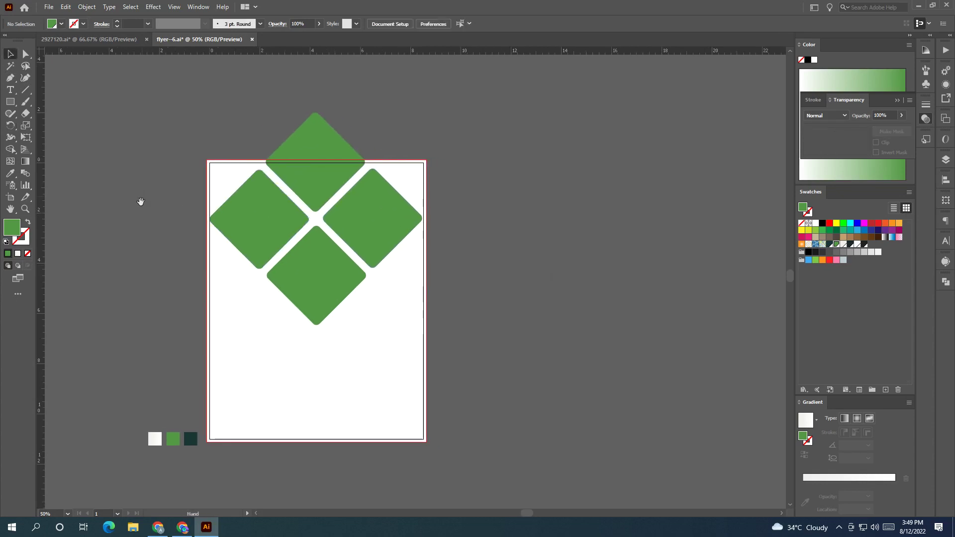
pyautogui.click(317, 252)
pyautogui.keyDown('shift'); pyautogui.click(375, 224); pyautogui.keyUp('shift')
pyautogui.keyDown('shift'); pyautogui.click(264, 216); pyautogui.keyUp('shift')
pyautogui.keyDown('shift'); pyautogui.click(309, 187); pyautogui.keyUp('shift')
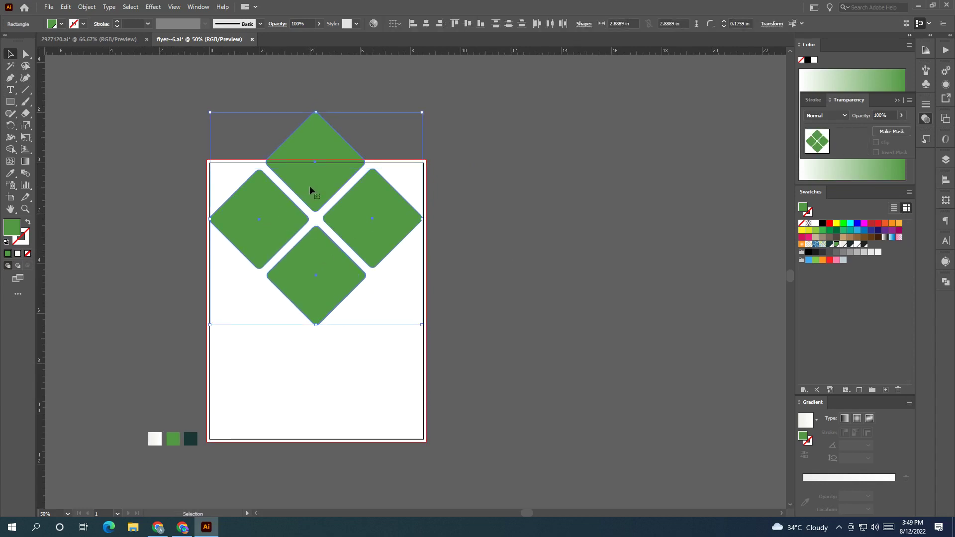
# Move the four-diamond cluster to the right of the artboard and enlarge it.
pyautogui.hotkey('ctrl', '-')
pyautogui.hscroll(3, 298, 224)
pyautogui.moveTo(282, 233); pyautogui.dragTo(526, 252)
pyautogui.hscroll(5, 525, 253)
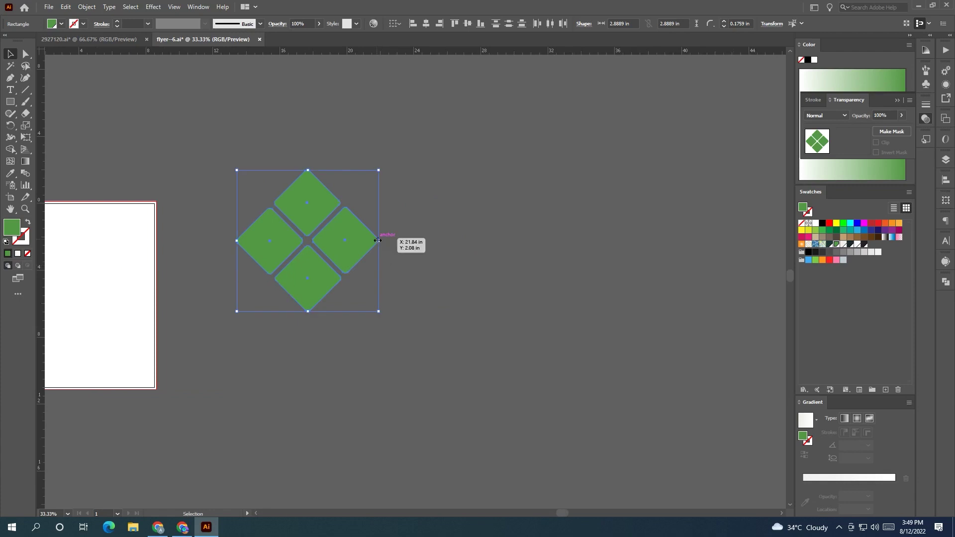
pyautogui.moveTo(380, 239)
pyautogui.mouseDown()
pyautogui.moveTo(576, 252)
pyautogui.moveTo(557, 261)
pyautogui.mouseUp()
pyautogui.hotkey('ctrl', '-')
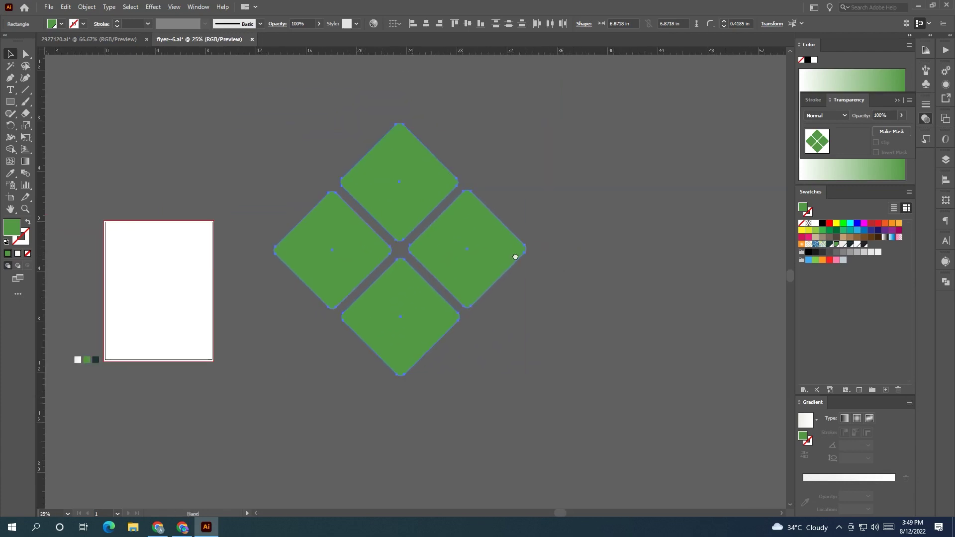
# Apply a 0.25 in Offset Path to the diamonds.
pyautogui.click(153, 7)
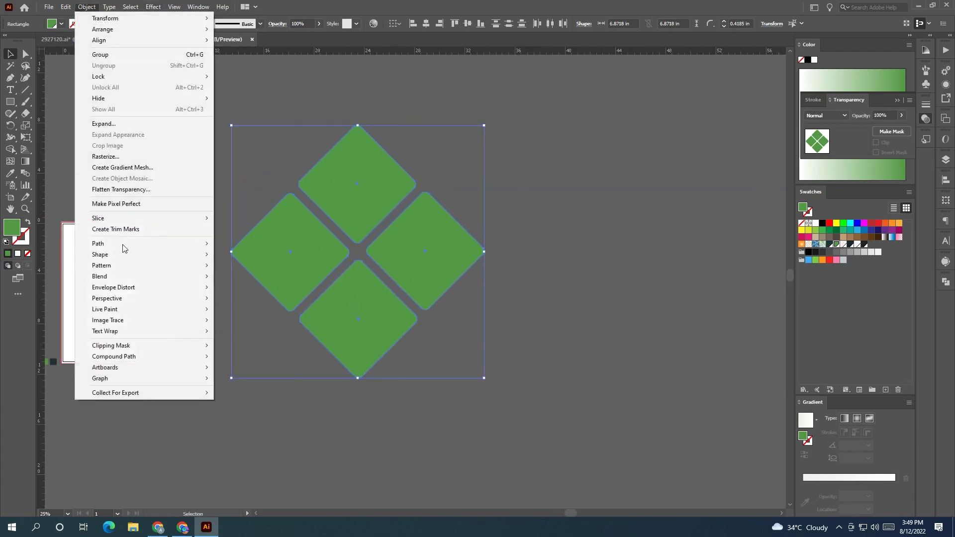
pyautogui.moveTo(98, 243)
pyautogui.click(264, 278)
pyautogui.write('0.25')
pyautogui.write('0.125')
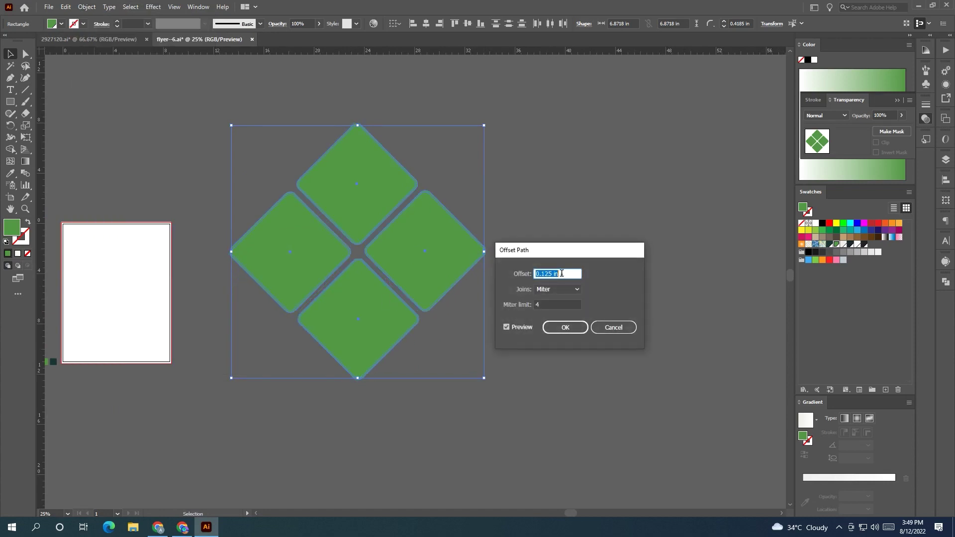
pyautogui.click(567, 327)
# Select the four offset diamonds and give them a white fill.
pyautogui.scroll(2, 361, 266)
pyautogui.scroll(2, 359, 262)
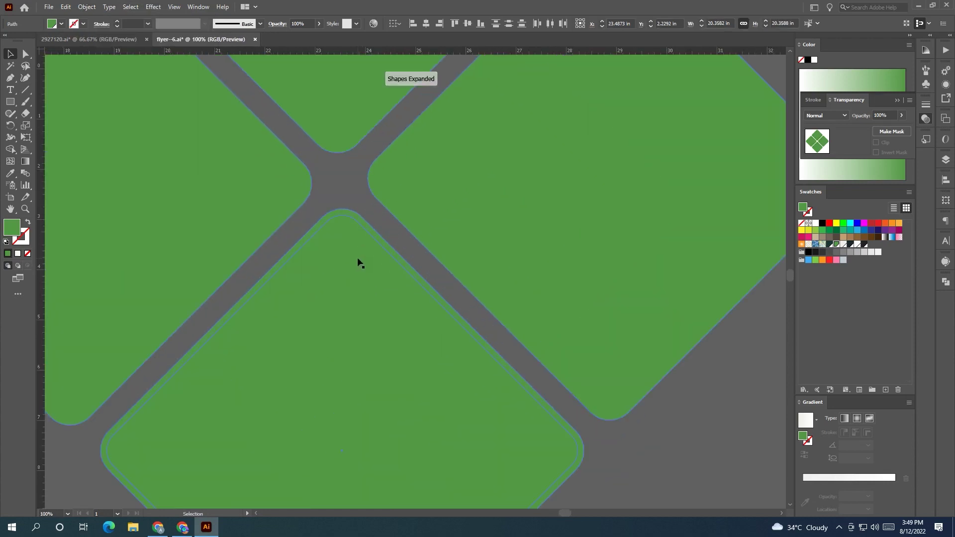
pyautogui.scroll(-2, 287, 251)
pyautogui.scroll(-1, 371, 262)
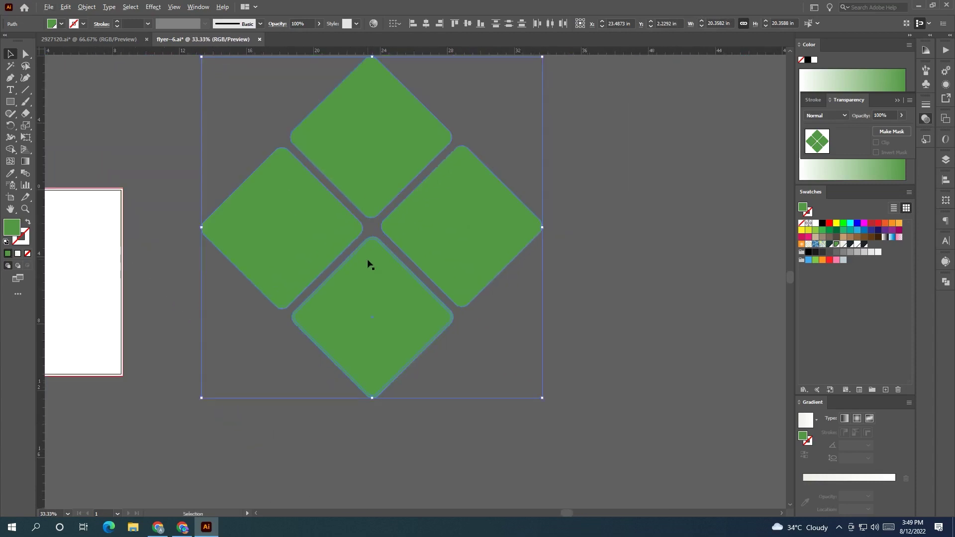
pyautogui.moveTo(451, 347); pyautogui.dragTo(541, 343)
pyautogui.click(522, 314)
pyautogui.keyDown('shift'); pyautogui.click(542, 223); pyautogui.keyUp('shift')
pyautogui.keyDown('shift'); pyautogui.click(459, 149); pyautogui.keyUp('shift')
pyautogui.keyDown('shift'); pyautogui.click(392, 213); pyautogui.keyUp('shift')
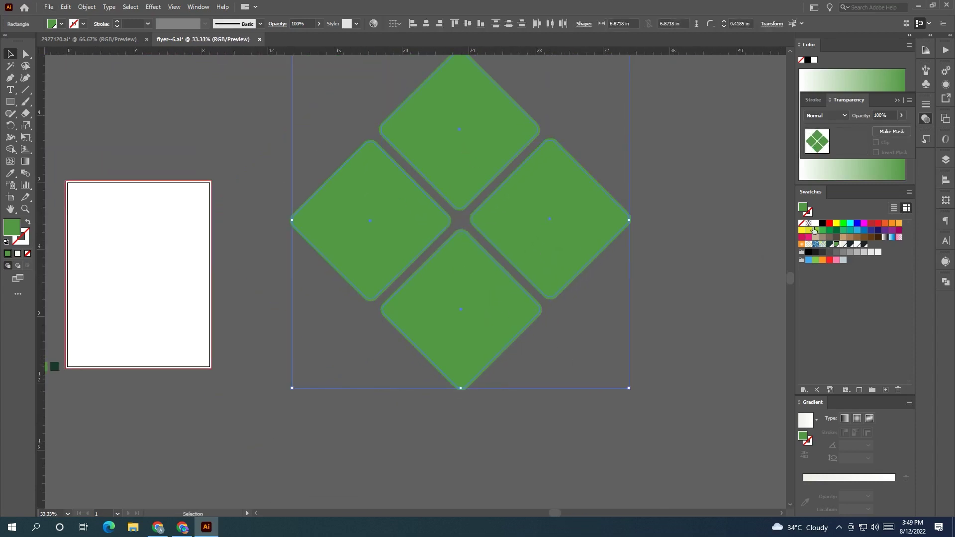
pyautogui.click(816, 223)
# Shrink the diamond cluster down onto the artboard's top.
pyautogui.moveTo(711, 234)
pyautogui.mouseDown()
pyautogui.moveTo(510, 264)
pyautogui.moveTo(329, 241)
pyautogui.mouseUp()
pyautogui.hscroll(-3, 465, 324)
pyautogui.hscroll(-2, 324, 299)
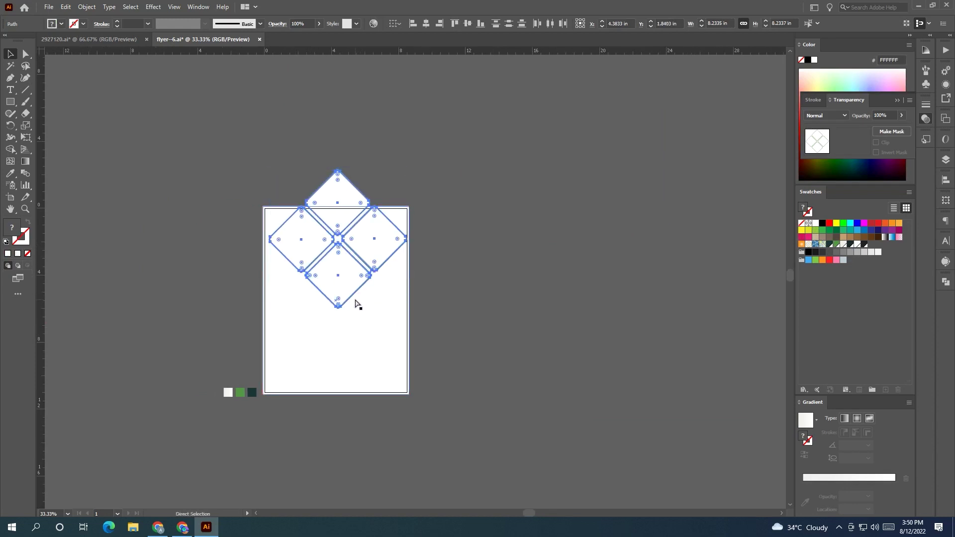
# Group the four diamonds, centre them on the artboard, move them to the top and enlarge.
pyautogui.hotkey('ctrl', 'g')
pyautogui.click(425, 23)
pyautogui.click(468, 23)
pyautogui.moveTo(329, 263); pyautogui.dragTo(336, 208)
pyautogui.moveTo(342, 324)
pyautogui.mouseDown()
pyautogui.moveTo(340, 297)
pyautogui.moveTo(343, 309)
pyautogui.mouseUp()
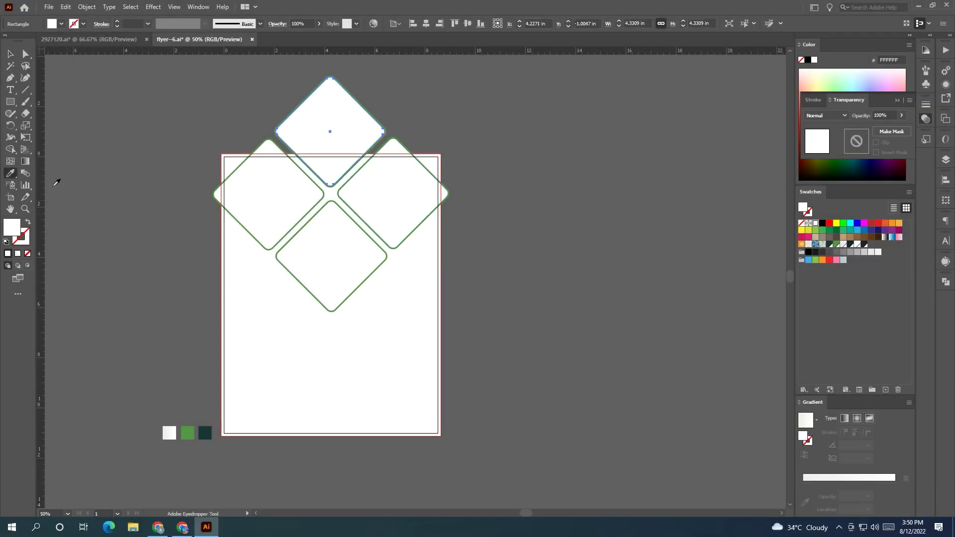
# Fill the top diamond with the green swatch.
pyautogui.click(316, 183)
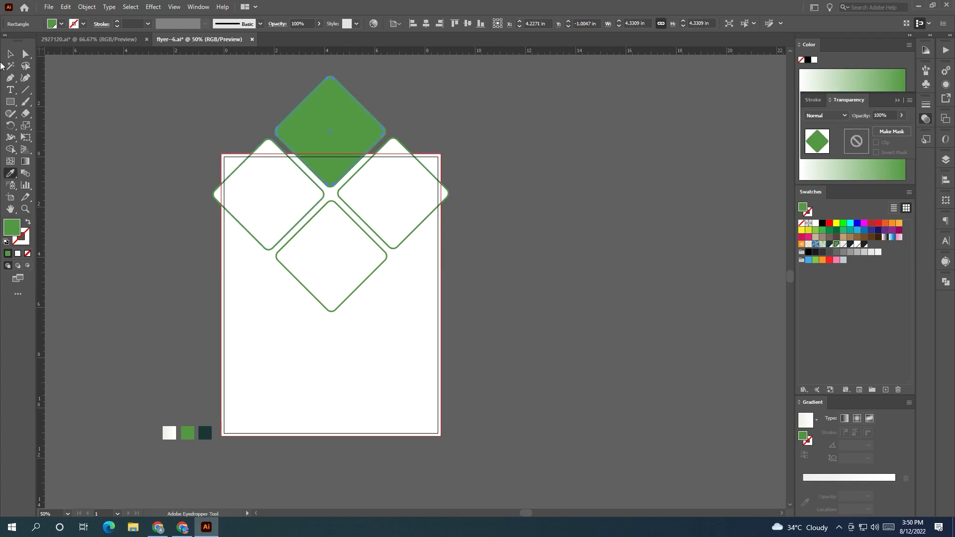
pyautogui.click(11, 53)
pyautogui.click(163, 100)
pyautogui.moveTo(163, 100); pyautogui.dragTo(186, 86)
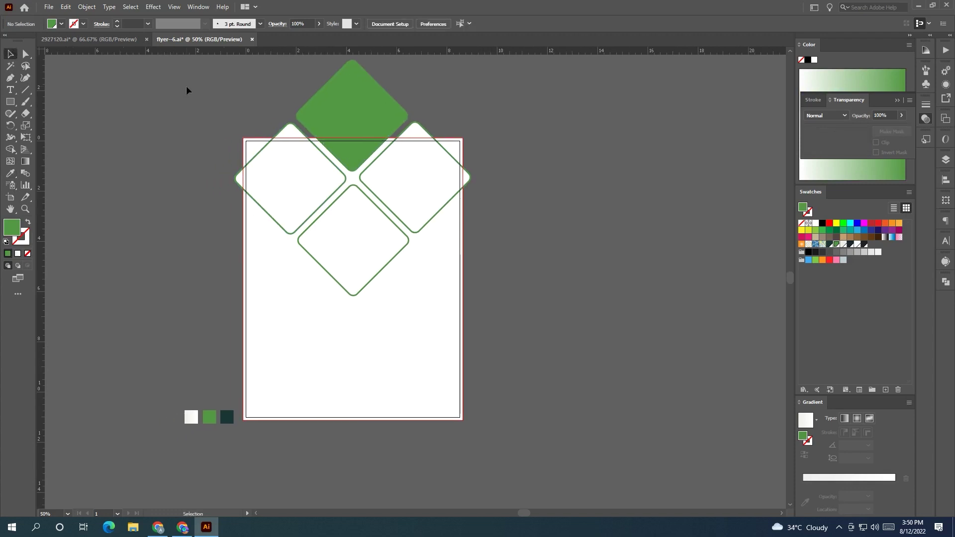
pyautogui.scroll(-2, 103, 153)
# Draw a green bar about 3×1.7 in at the artboard's left edge with fully rounded right corners.
pyautogui.click(11, 102)
pyautogui.moveTo(235, 237); pyautogui.dragTo(297, 277)
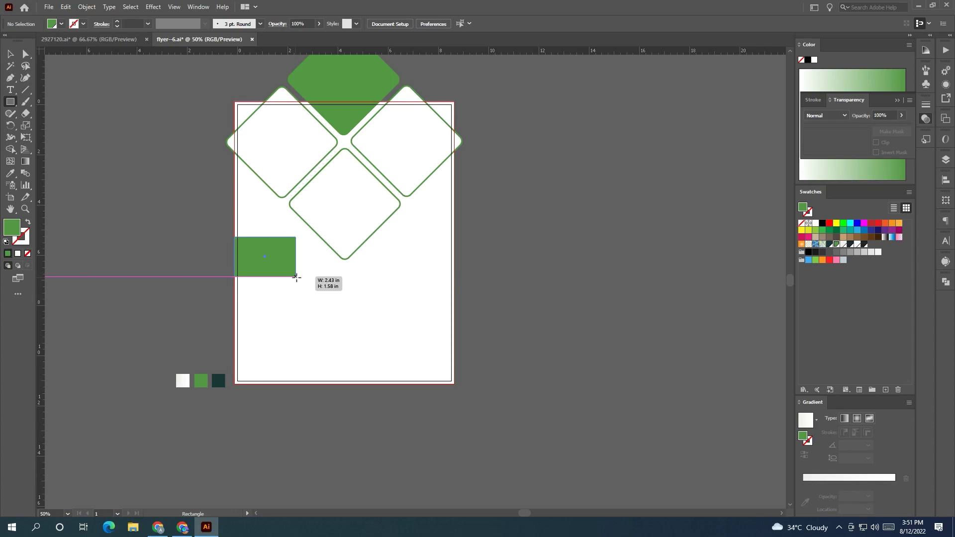
pyautogui.moveTo(296, 278); pyautogui.dragTo(312, 280)
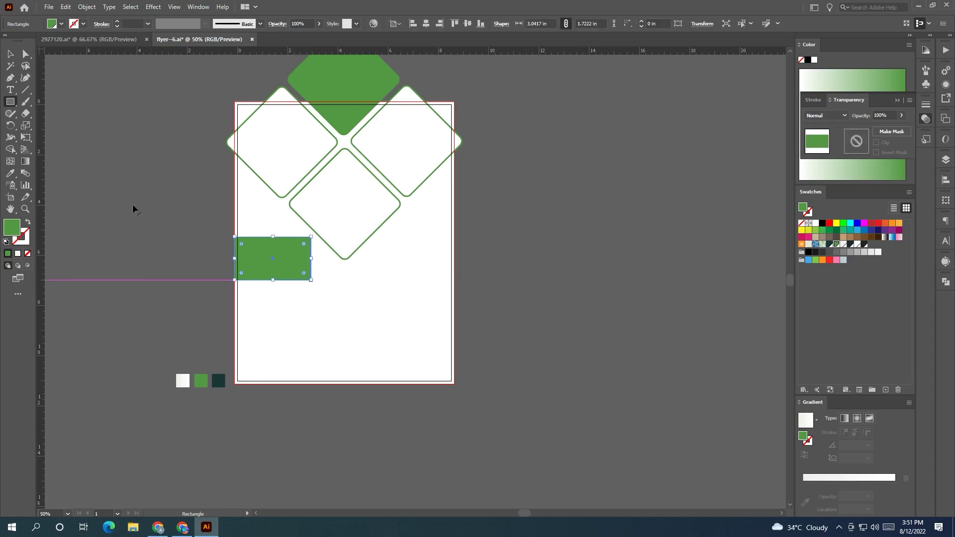
pyautogui.click(27, 55)
pyautogui.moveTo(305, 277); pyautogui.dragTo(156, 252)
pyautogui.click(217, 267)
# Copy the rounded bar to the right edge and reflect it vertically.
pyautogui.moveTo(266, 265); pyautogui.dragTo(408, 265)
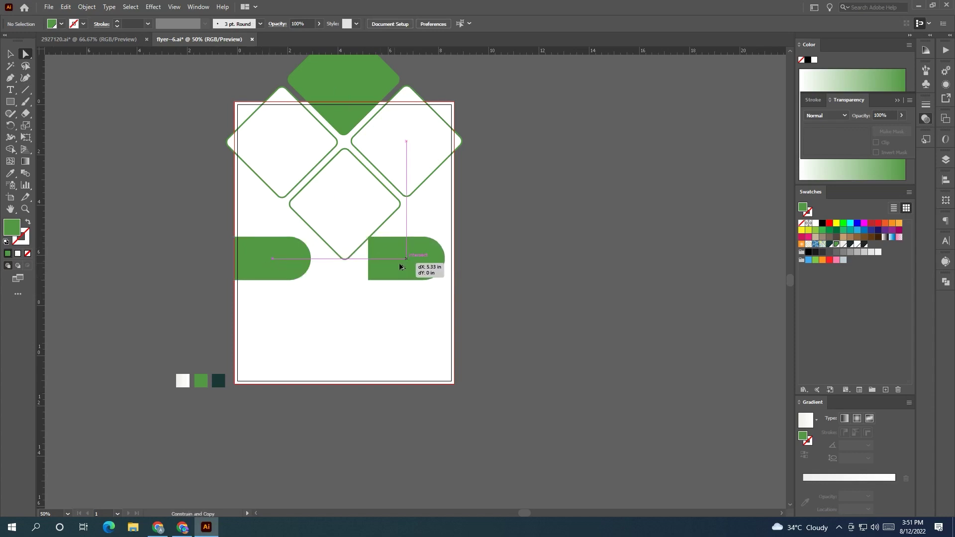
pyautogui.rightClick(408, 265)
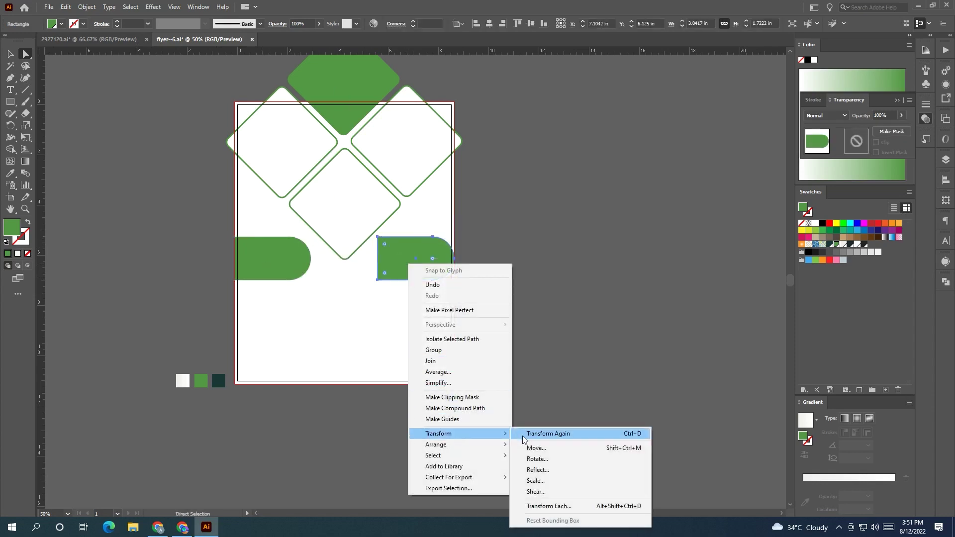
pyautogui.moveTo(439, 434)
pyautogui.click(540, 469)
pyautogui.click(770, 370)
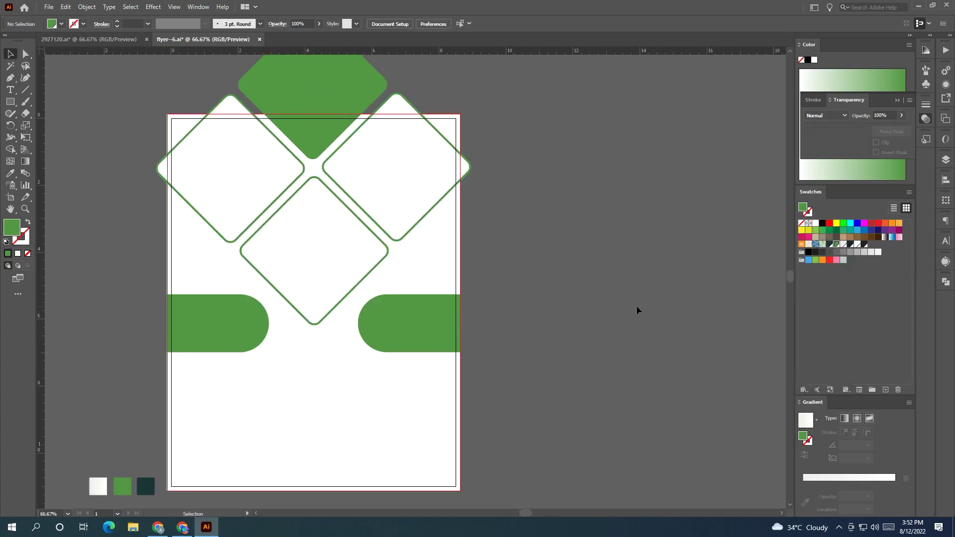
pyautogui.scroll(-3, 598, 262)
# Select the four diamond tiles and move them off the flyer page.
pyautogui.moveTo(539, 254); pyautogui.dragTo(442, 260)
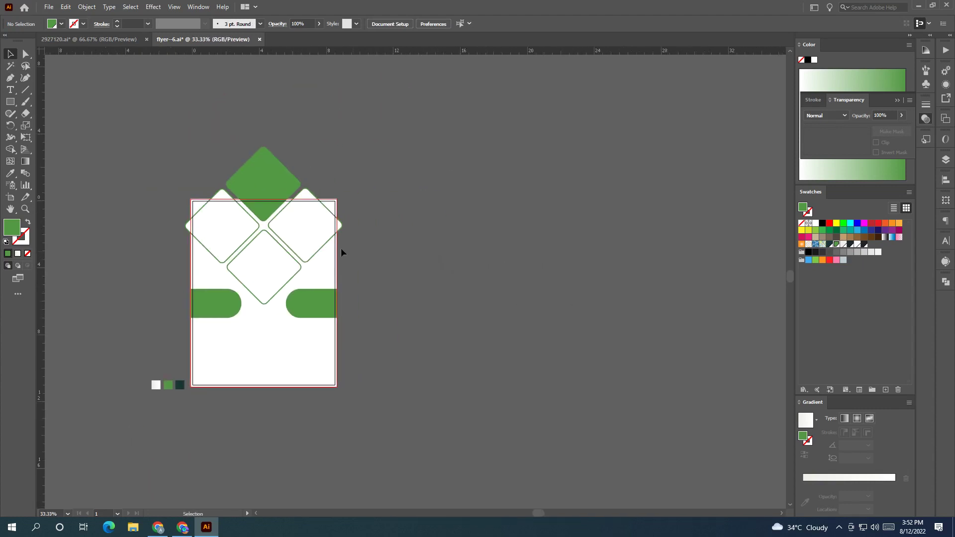
pyautogui.click(300, 226)
pyautogui.click(375, 242)
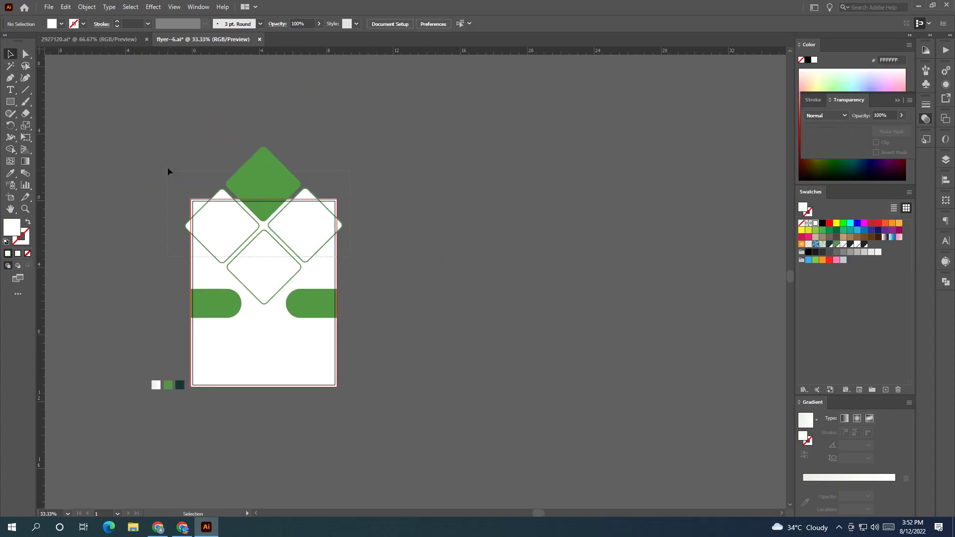
pyautogui.moveTo(167, 171); pyautogui.dragTo(168, 172)
pyautogui.scroll(-1, 240, 249)
pyautogui.moveTo(255, 249)
pyautogui.mouseDown()
pyautogui.moveTo(191, 251)
pyautogui.moveTo(469, 256)
pyautogui.moveTo(286, 297)
pyautogui.mouseUp()
# Scale the diamond group up to about 46 in across and reselect all four diamonds.
pyautogui.scroll(-1, 279, 274)
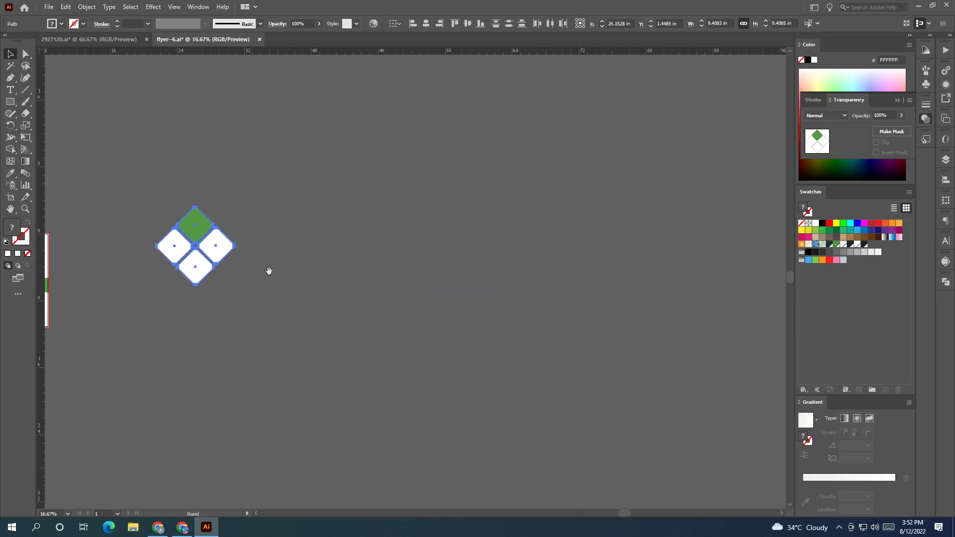
pyautogui.moveTo(234, 246)
pyautogui.mouseDown()
pyautogui.moveTo(545, 267)
pyautogui.moveTo(612, 292)
pyautogui.moveTo(535, 298)
pyautogui.mouseUp()
pyautogui.click(591, 297)
pyautogui.scroll(-1, 592, 298)
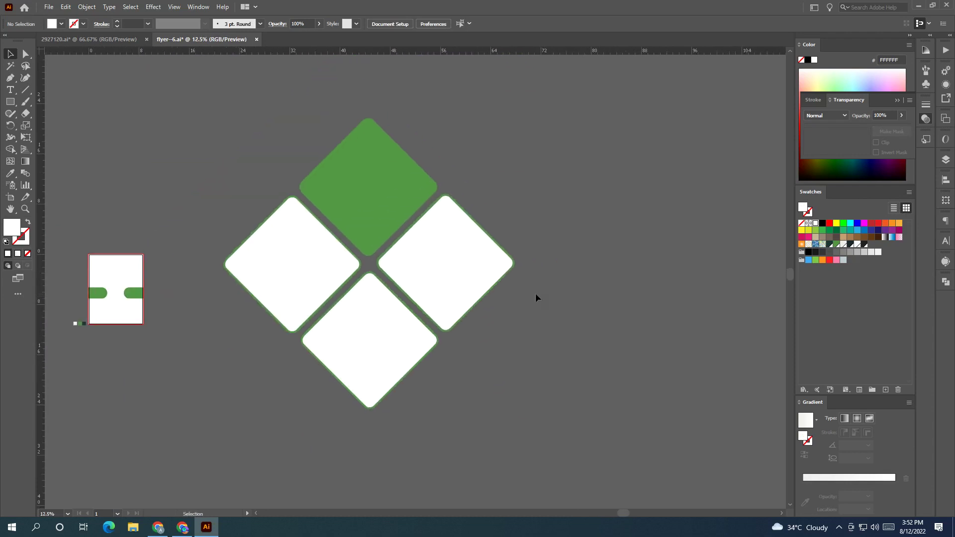
pyautogui.keyDown('shift'); pyautogui.click(380, 262); pyautogui.keyUp('shift')
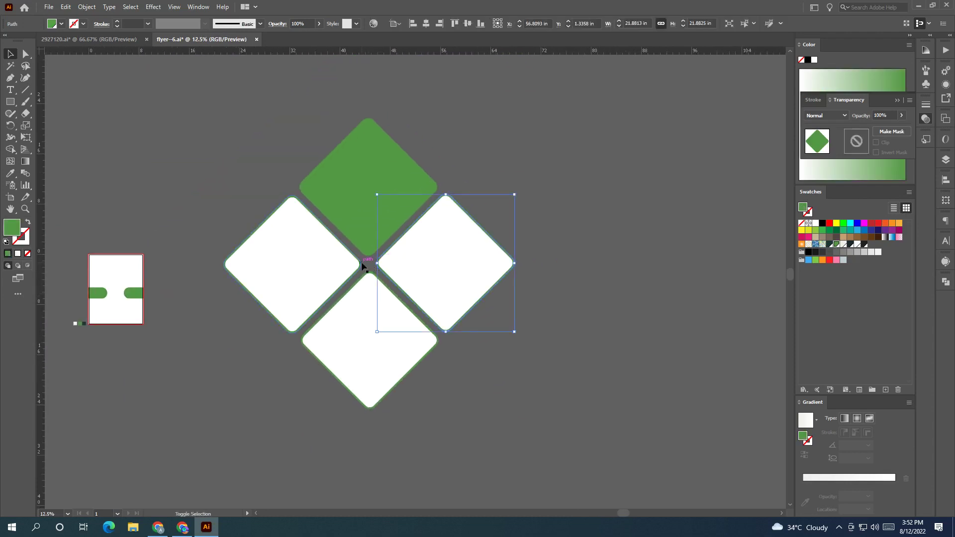
pyautogui.keyDown('shift'); pyautogui.click(363, 265); pyautogui.keyUp('shift')
pyautogui.keyDown('shift'); pyautogui.click(368, 275); pyautogui.keyUp('shift')
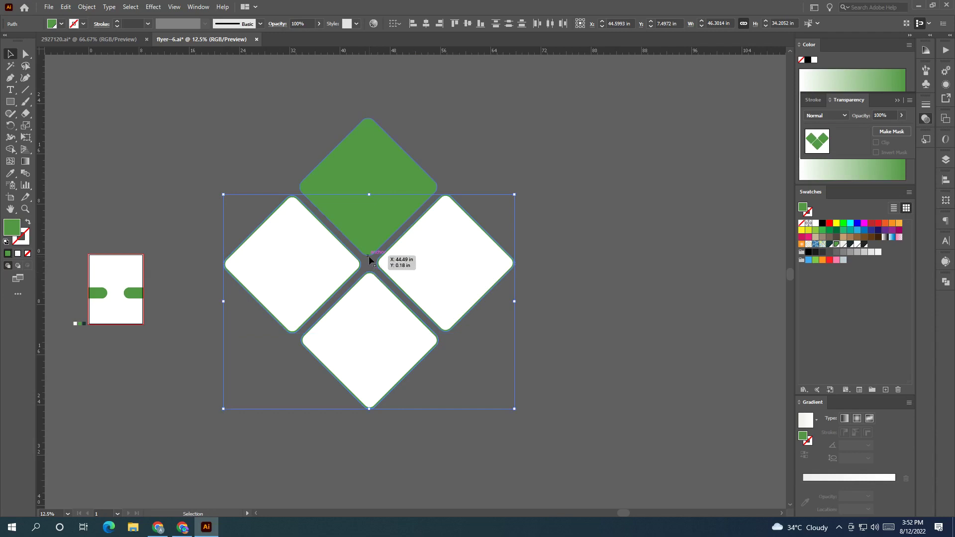
pyautogui.keyDown('shift'); pyautogui.click(369, 257); pyautogui.keyUp('shift')
# Add a Drop Shadow with X and Y offsets of 0 in.
pyautogui.click(153, 7)
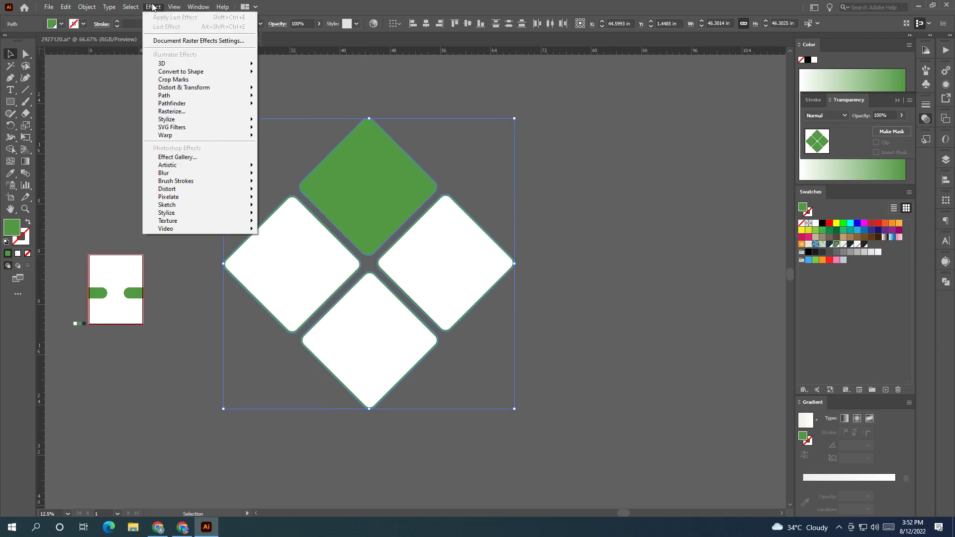
pyautogui.click(283, 122)
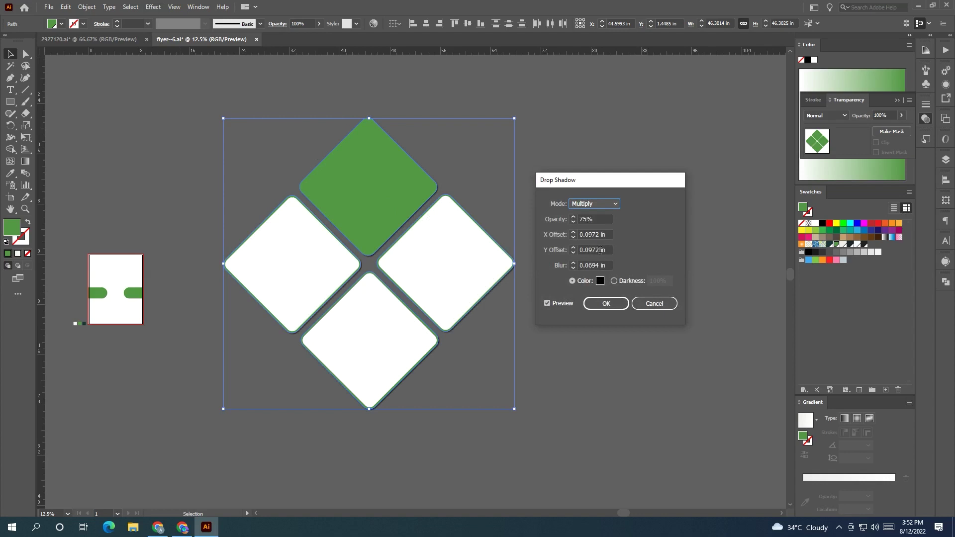
pyautogui.doubleClick(592, 250)
pyautogui.write('-0.125')
pyautogui.write('0.125')
pyautogui.click(595, 235)
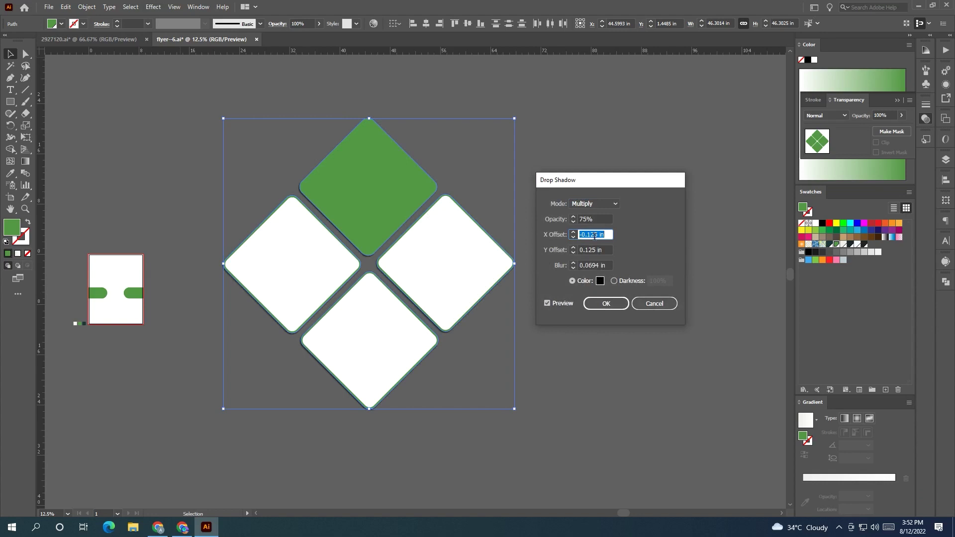
pyautogui.press('Tab')
pyautogui.write('0.25')
pyautogui.write('0')
pyautogui.click(598, 219)
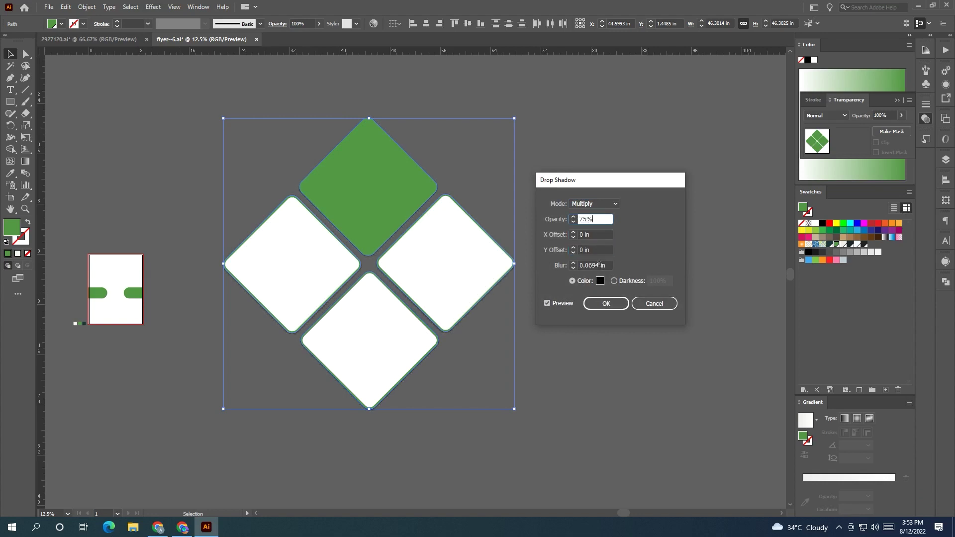
# Set the shadow blur to 0.375 in and apply the drop shadow.
pyautogui.doubleClick(600, 265)
pyautogui.write('1.25')
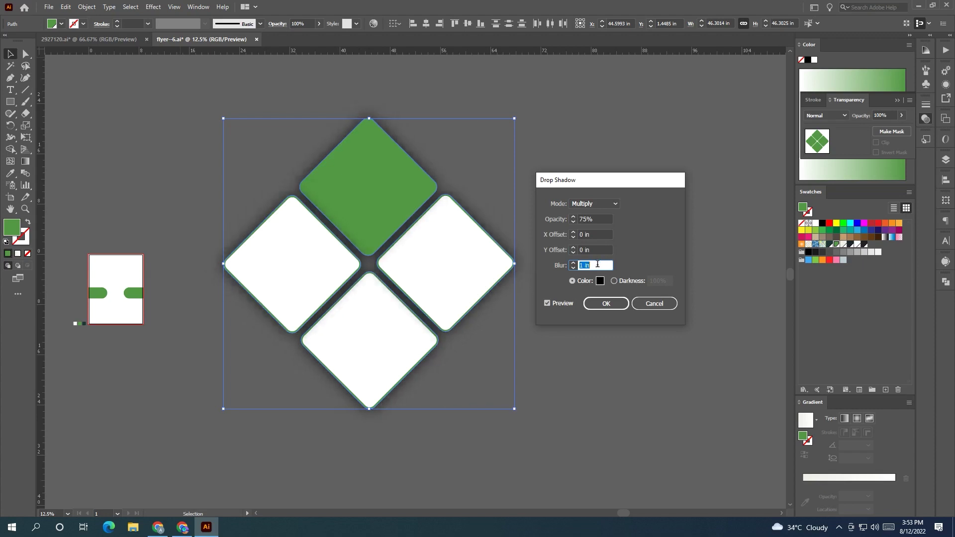
pyautogui.press('Down')
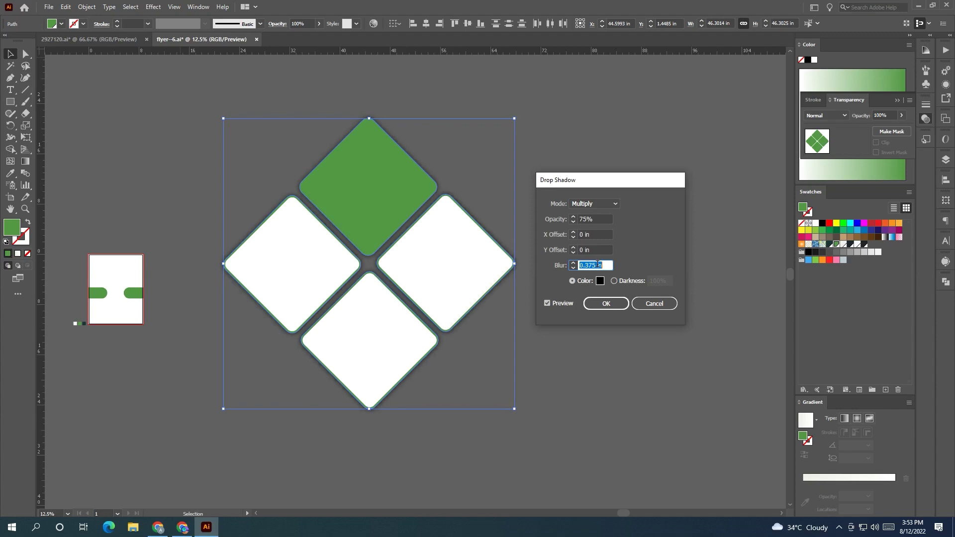
pyautogui.click(591, 219)
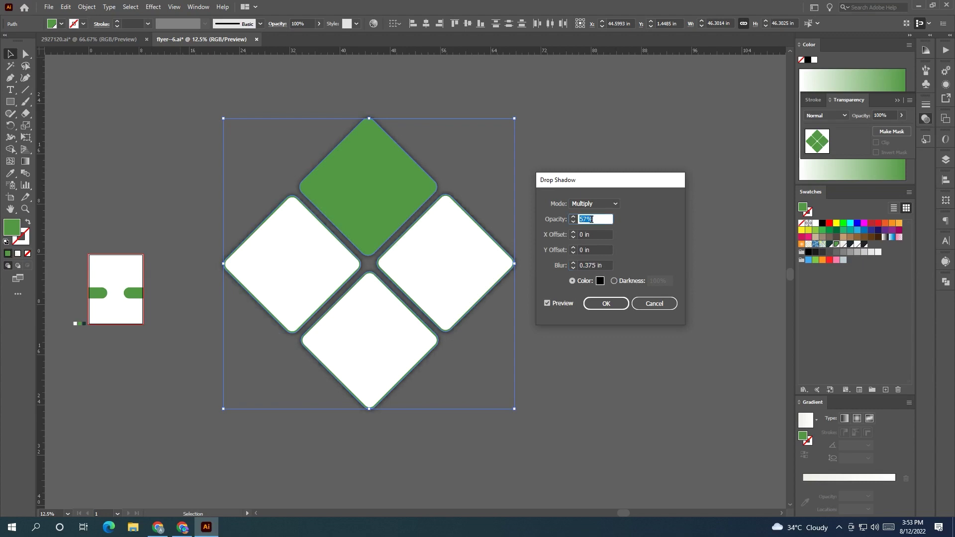
pyautogui.click(612, 301)
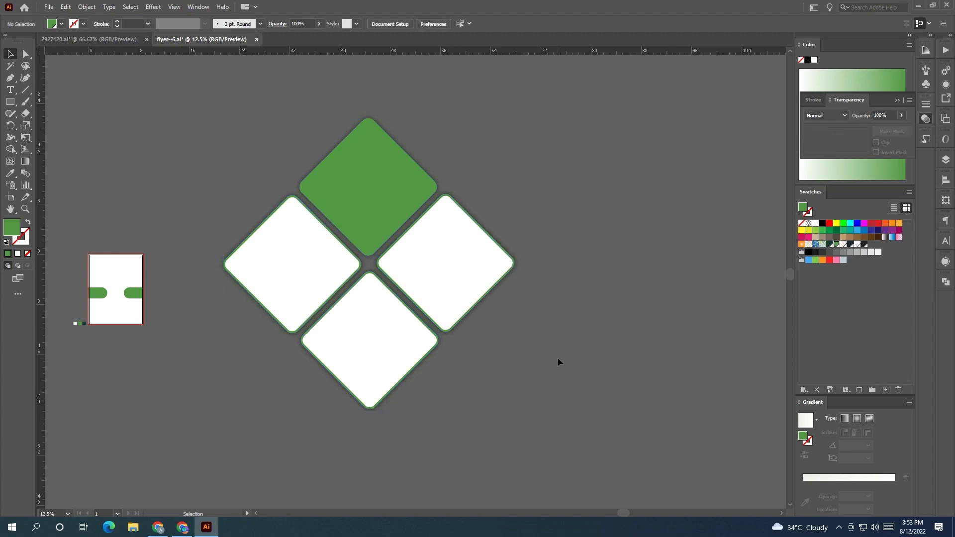
# Expand the drop shadow appearance into artwork and shrink the diamond group.
pyautogui.click(87, 6)
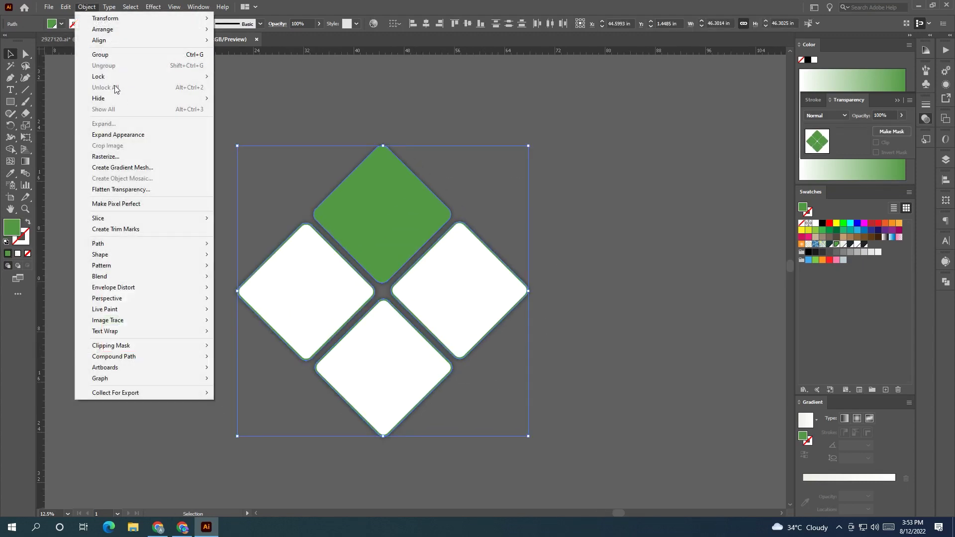
pyautogui.click(123, 134)
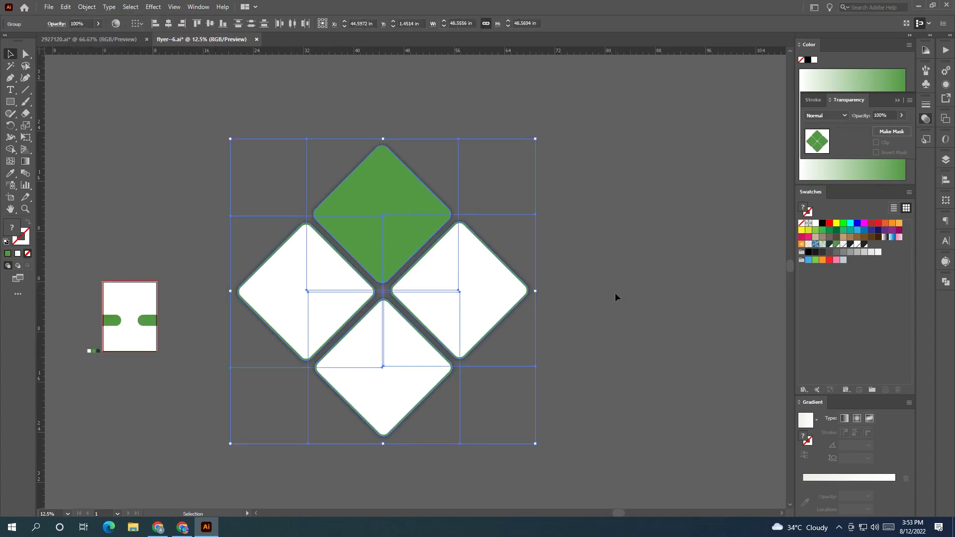
pyautogui.keyDown('shift'); pyautogui.moveTo(536, 291); pyautogui.dragTo(285, 299); pyautogui.keyUp('shift')
pyautogui.hotkey('ctrl', 'shift', 'a')
pyautogui.scroll(2, 496, 358)
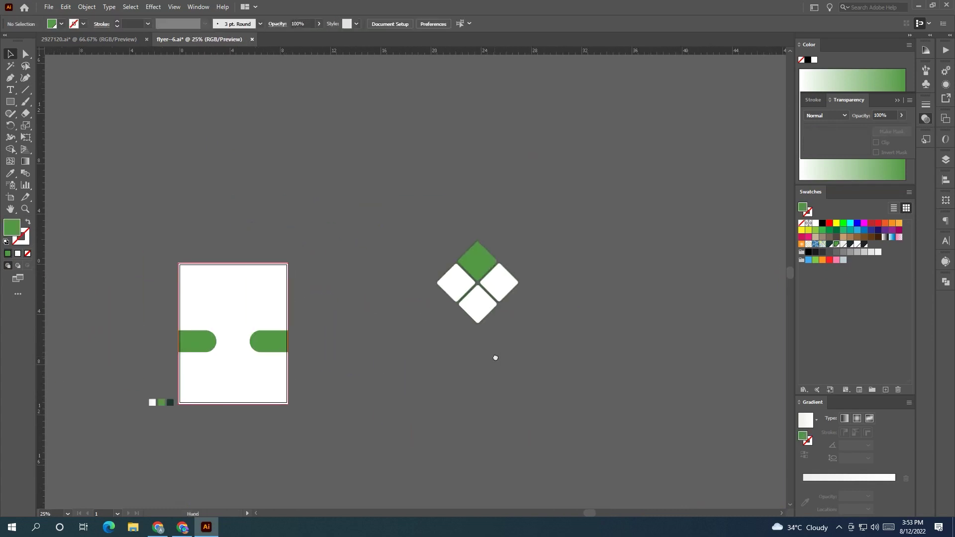
# Position the diamond group centred on the flyer's upper half, overlapping the top edge.
pyautogui.moveTo(495, 358); pyautogui.dragTo(576, 358)
pyautogui.moveTo(550, 267)
pyautogui.mouseDown()
pyautogui.moveTo(305, 267)
pyautogui.moveTo(312, 298)
pyautogui.mouseUp()
pyautogui.moveTo(313, 344); pyautogui.dragTo(311, 323)
pyautogui.scroll(1, 319, 332)
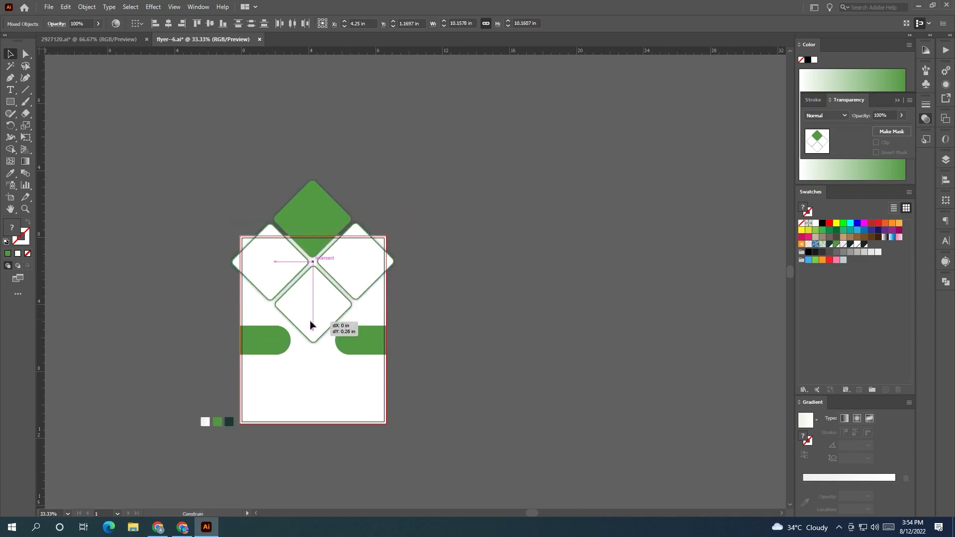
pyautogui.moveTo(310, 326); pyautogui.dragTo(310, 326)
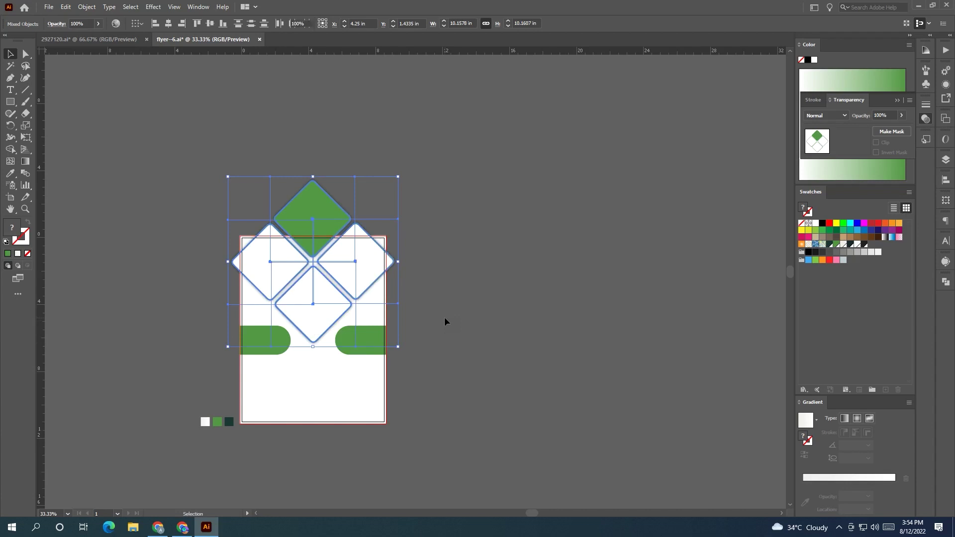
pyautogui.click(444, 318)
pyautogui.scroll(1, 444, 322)
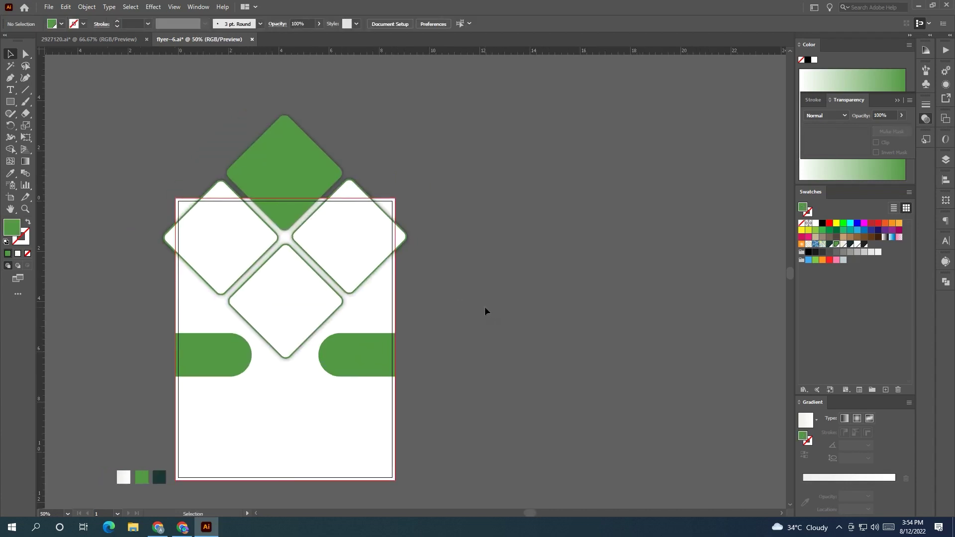
# Move the three food photos beside the flyer and nudge the burrito photo up and left.
pyautogui.hscroll(-2, 484, 306)
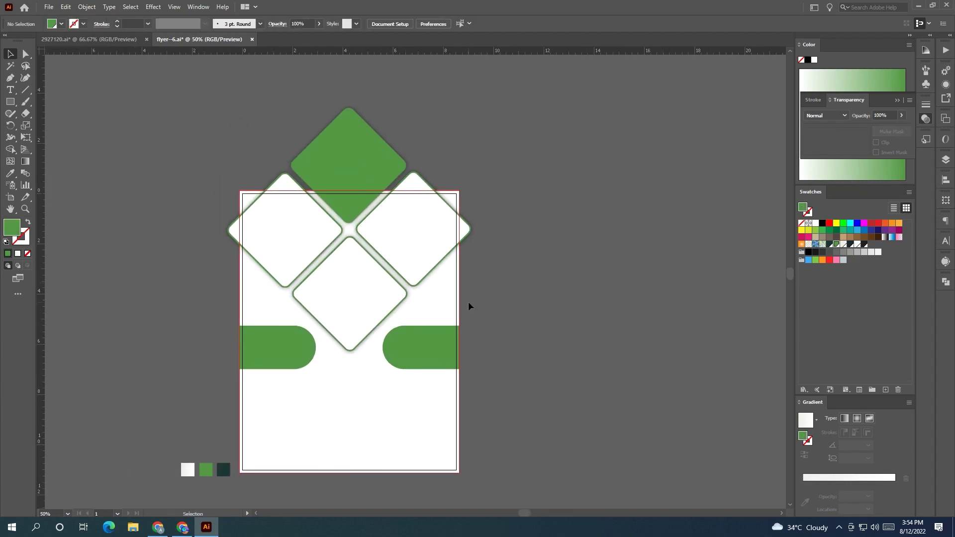
pyautogui.scroll(-2, 490, 316)
pyautogui.scroll(-1, 492, 313)
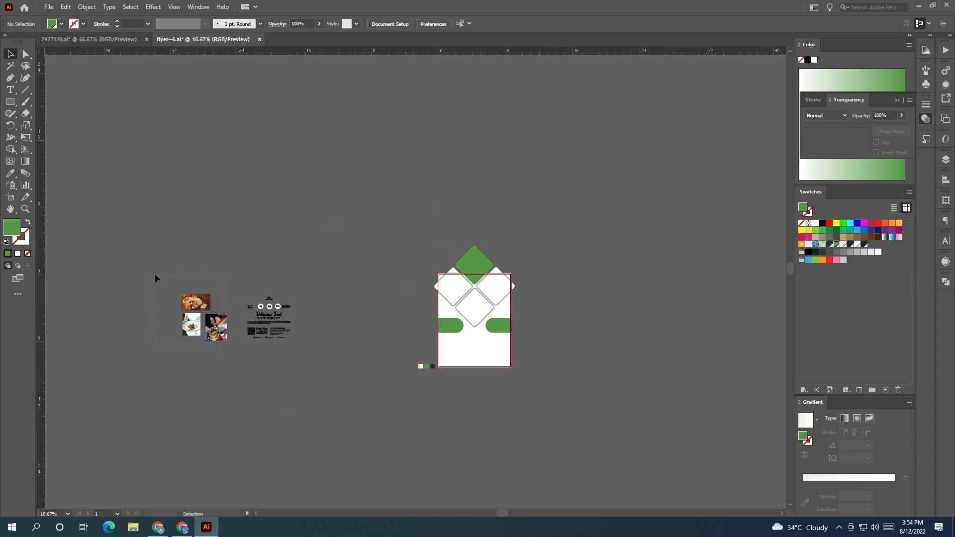
pyautogui.moveTo(155, 277); pyautogui.dragTo(527, 282)
pyautogui.scroll(3, 570, 317)
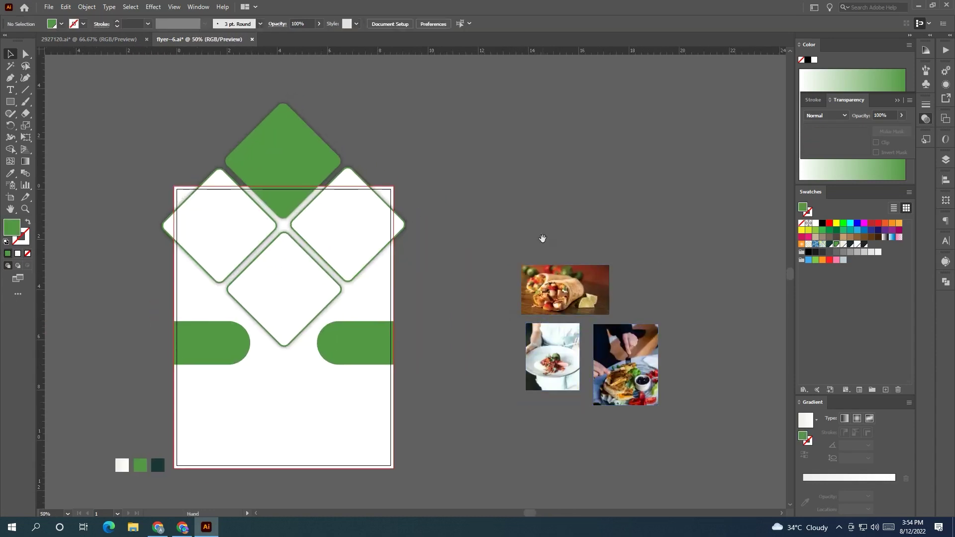
pyautogui.moveTo(543, 238); pyautogui.dragTo(574, 256)
pyautogui.moveTo(597, 303); pyautogui.dragTo(561, 274)
pyautogui.moveTo(503, 239); pyautogui.dragTo(697, 466)
pyautogui.rightClick(704, 369)
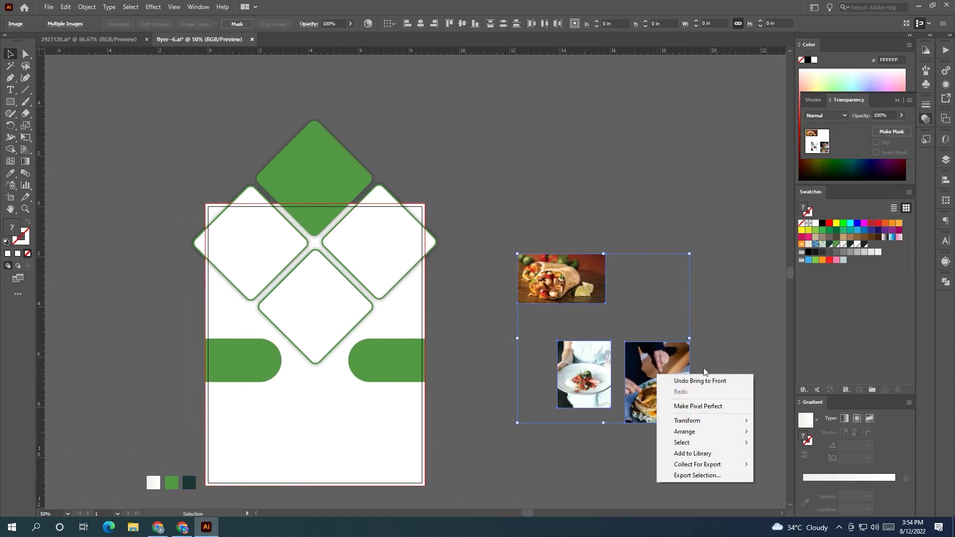
pyautogui.click(771, 425)
# Bring the three white diamonds to the front and shift the burrito photo left and down.
pyautogui.click(350, 278)
pyautogui.keyDown('shift'); pyautogui.click(264, 251); pyautogui.keyUp('shift')
pyautogui.rightClick(264, 253)
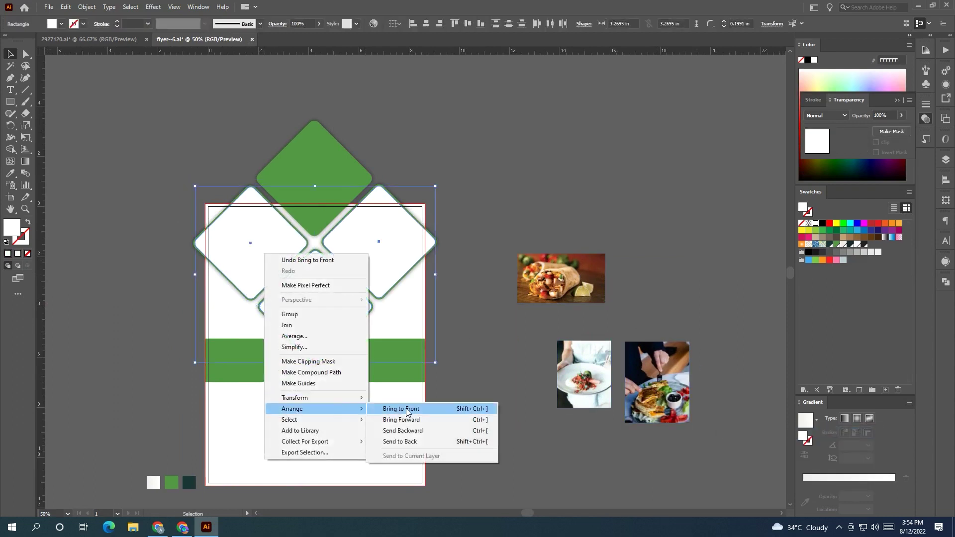
pyautogui.click(406, 408)
pyautogui.click(479, 411)
pyautogui.moveTo(550, 295); pyautogui.dragTo(524, 302)
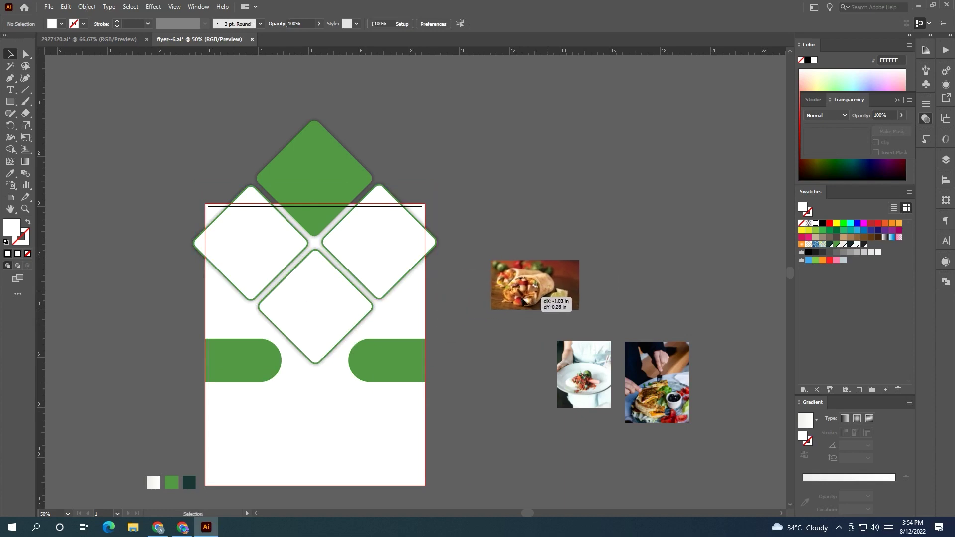
pyautogui.click(667, 273)
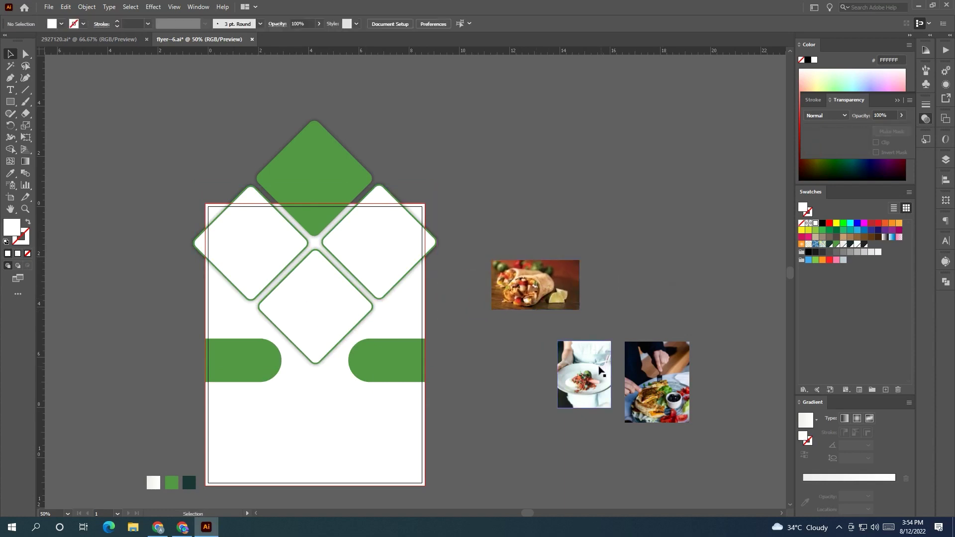
# Move the plated-dish photo onto the bottom centre diamond and clip it to that shape.
pyautogui.moveTo(601, 371)
pyautogui.mouseDown()
pyautogui.moveTo(370, 394)
pyautogui.moveTo(347, 348)
pyautogui.mouseUp()
pyautogui.keyDown('shift'); pyautogui.click(327, 324); pyautogui.keyUp('shift')
pyautogui.rightClick(329, 322)
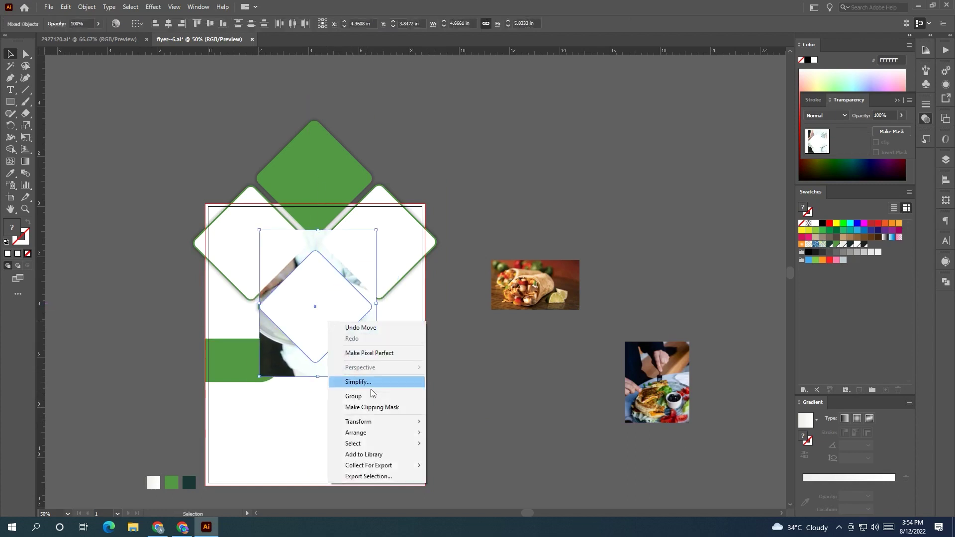
pyautogui.click(372, 407)
# Inside the clip group, enlarge and reposition the photo so the food fills the diamond.
pyautogui.doubleClick(342, 334)
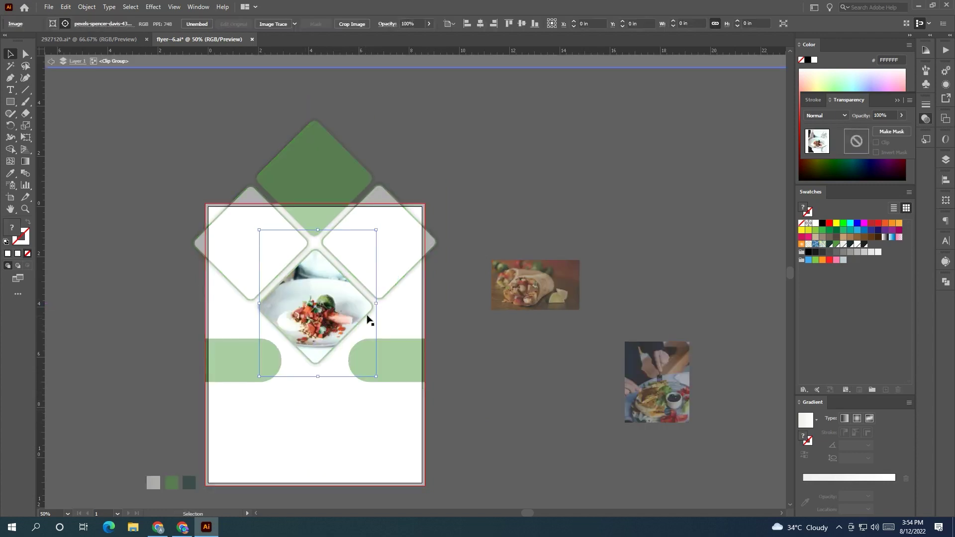
pyautogui.moveTo(376, 303); pyautogui.dragTo(391, 303)
pyautogui.moveTo(339, 296); pyautogui.dragTo(340, 292)
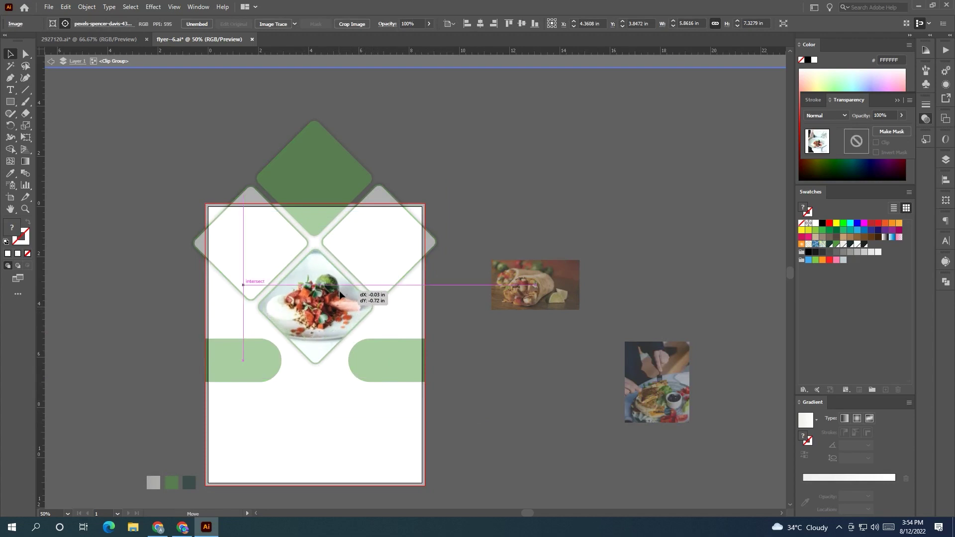
pyautogui.moveTo(386, 206); pyautogui.dragTo(379, 223)
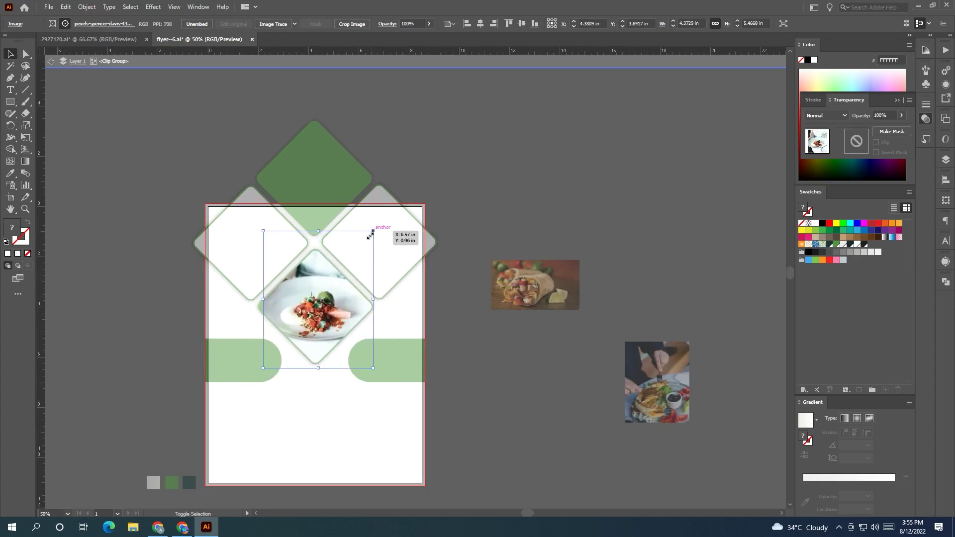
pyautogui.moveTo(369, 299); pyautogui.dragTo(343, 298)
pyautogui.doubleClick(412, 67)
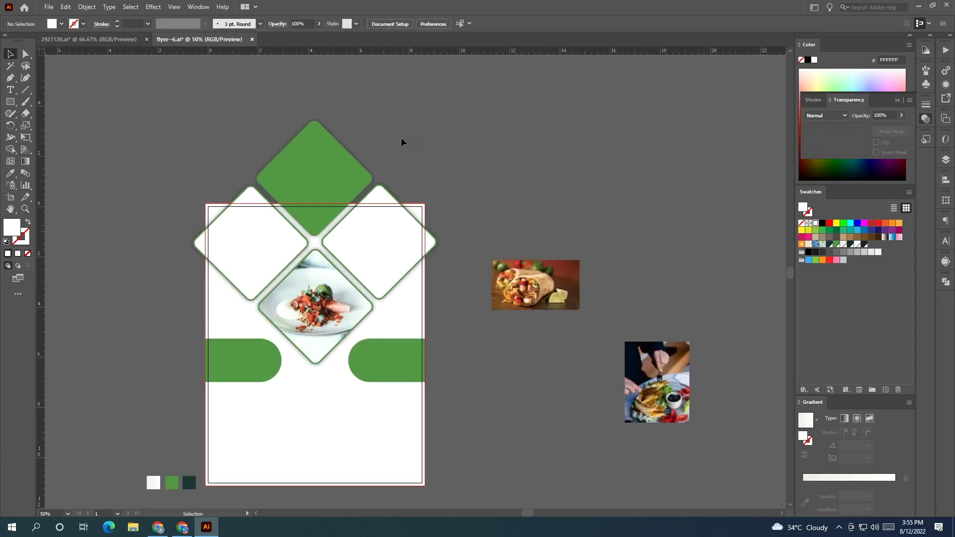
# Place the burrito photo over the left diamond and make a clipping mask with it.
pyautogui.scroll(2, 339, 264)
pyautogui.scroll(-1, 513, 270)
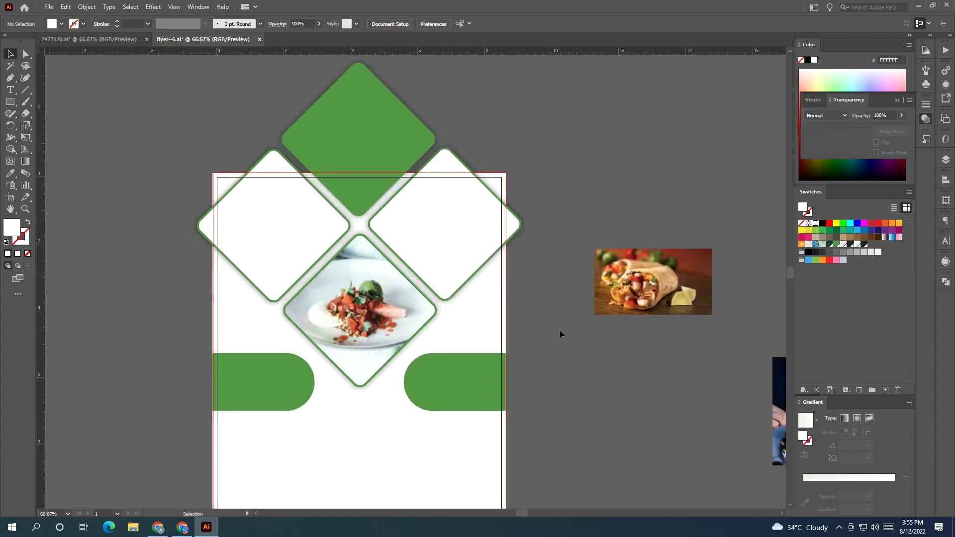
pyautogui.moveTo(597, 313)
pyautogui.mouseDown()
pyautogui.moveTo(227, 243)
pyautogui.moveTo(318, 247)
pyautogui.mouseUp()
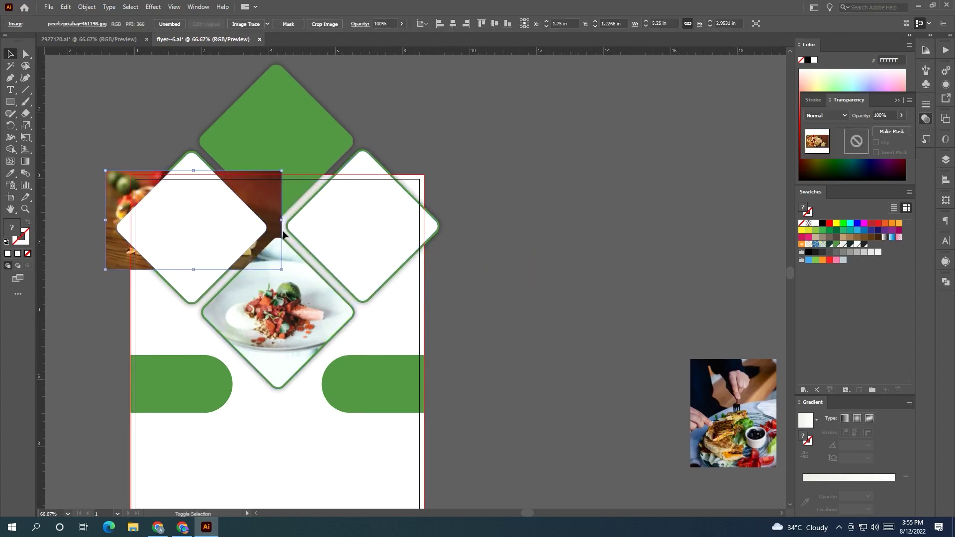
pyautogui.moveTo(271, 201); pyautogui.dragTo(252, 201)
pyautogui.keyDown('shift'); pyautogui.click(227, 220); pyautogui.keyUp('shift')
pyautogui.rightClick(229, 220)
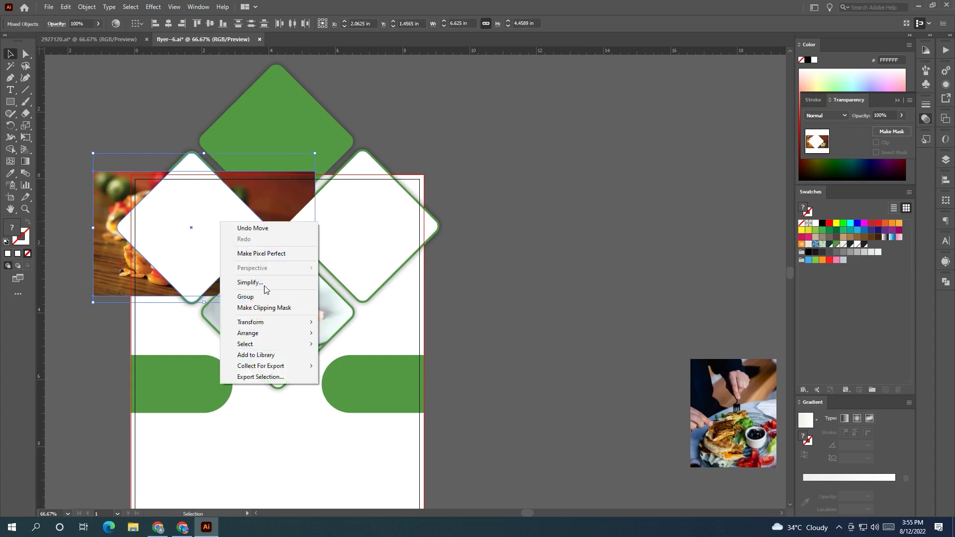
pyautogui.click(267, 307)
# Inside the burrito clip group, scale up and reposition the photo to fill the tile.
pyautogui.click(565, 316)
pyautogui.doubleClick(194, 238)
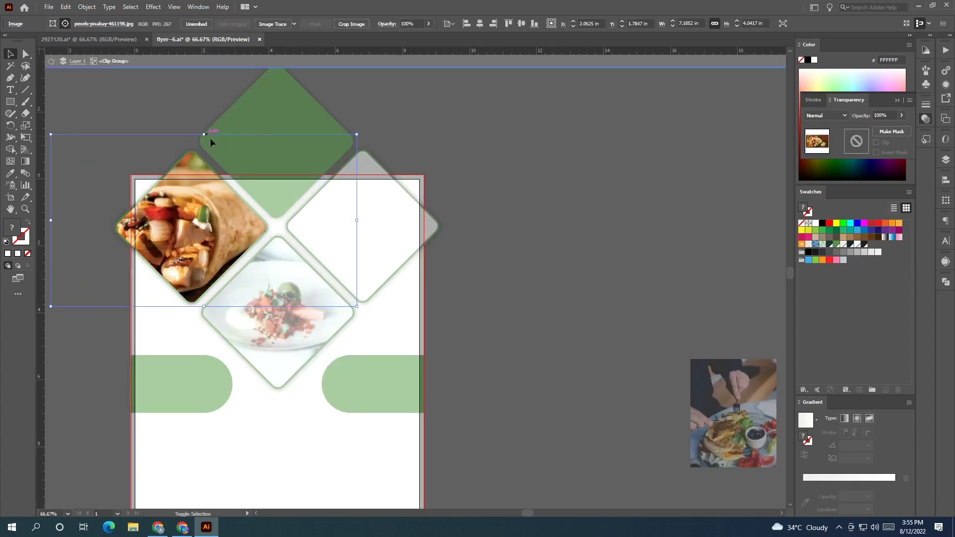
pyautogui.moveTo(203, 171); pyautogui.dragTo(266, 168)
pyautogui.moveTo(388, 211)
pyautogui.mouseDown()
pyautogui.moveTo(401, 211)
pyautogui.moveTo(378, 218)
pyautogui.mouseUp()
pyautogui.doubleClick(472, 136)
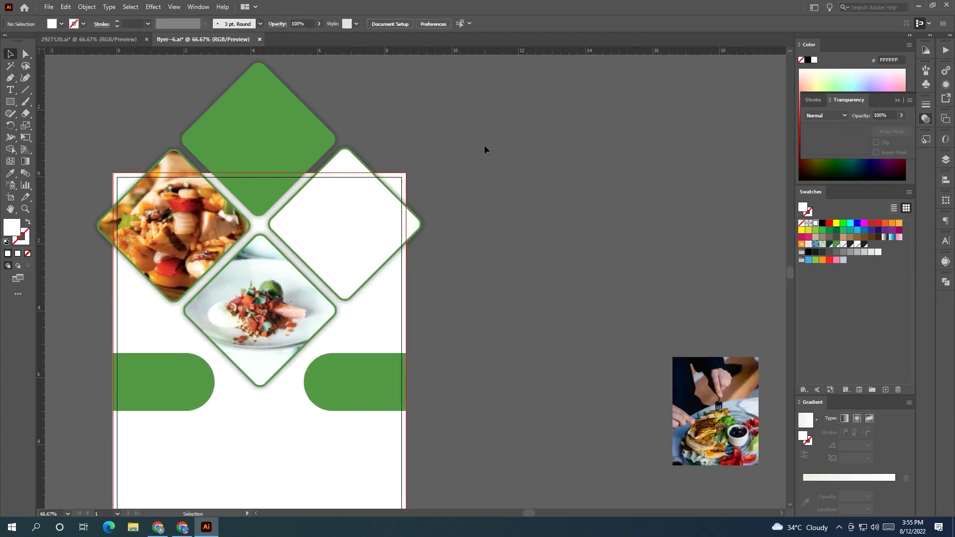
# Move the sandwich-and-olives photo onto the right diamond and clip it to that shape.
pyautogui.moveTo(706, 394)
pyautogui.mouseDown()
pyautogui.moveTo(501, 213)
pyautogui.moveTo(401, 206)
pyautogui.mouseUp()
pyautogui.keyDown('shift'); pyautogui.click(358, 209); pyautogui.keyUp('shift')
pyautogui.rightClick(358, 203)
pyautogui.click(406, 292)
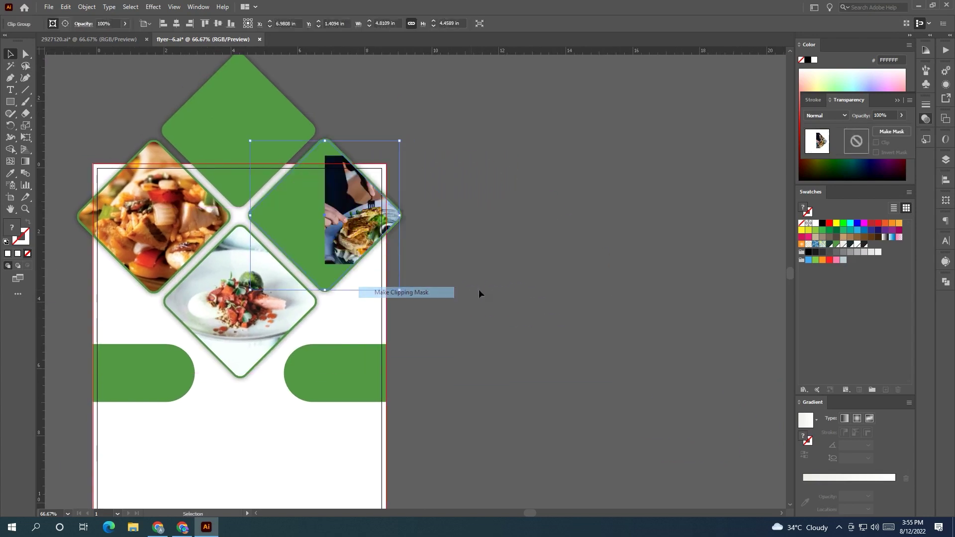
# Inside the sandwich clip group, scale and nudge the photo so the dish fills the diamond.
pyautogui.doubleClick(358, 209)
pyautogui.moveTo(362, 205)
pyautogui.mouseDown()
pyautogui.moveTo(428, 239)
pyautogui.moveTo(440, 193)
pyautogui.moveTo(431, 171)
pyautogui.mouseUp()
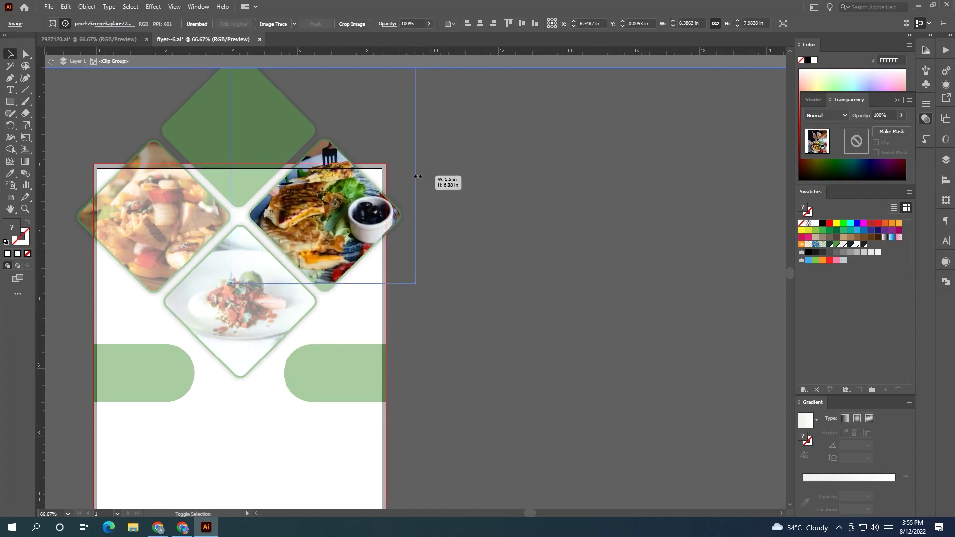
pyautogui.moveTo(431, 169); pyautogui.dragTo(401, 172)
pyautogui.doubleClick(447, 64)
pyautogui.moveTo(468, 192); pyautogui.dragTo(510, 192)
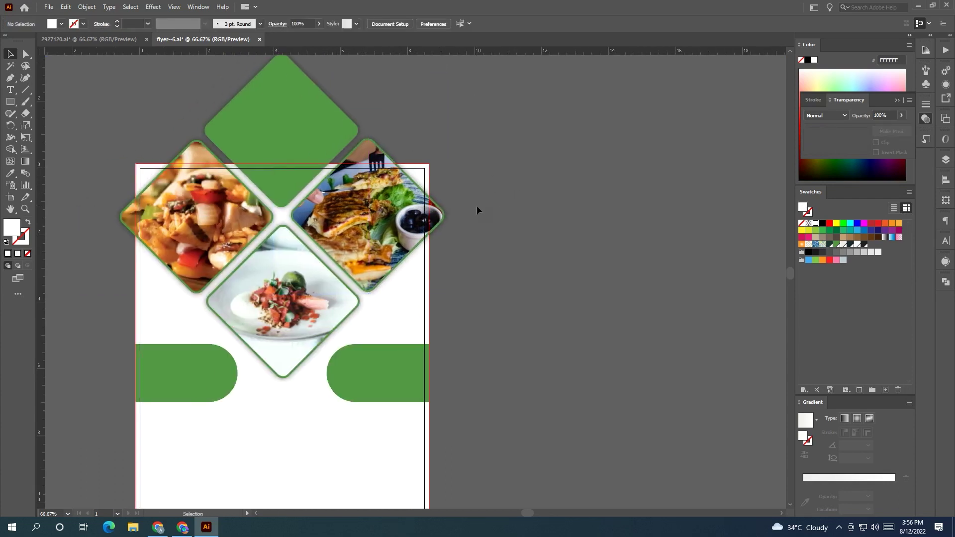
# Select the three photo diamond groups, leaving the top green diamond unselected.
pyautogui.scroll(-2, 476, 207)
pyautogui.scroll(1, 496, 220)
pyautogui.scroll(4, 412, 266)
pyautogui.scroll(3, 418, 258)
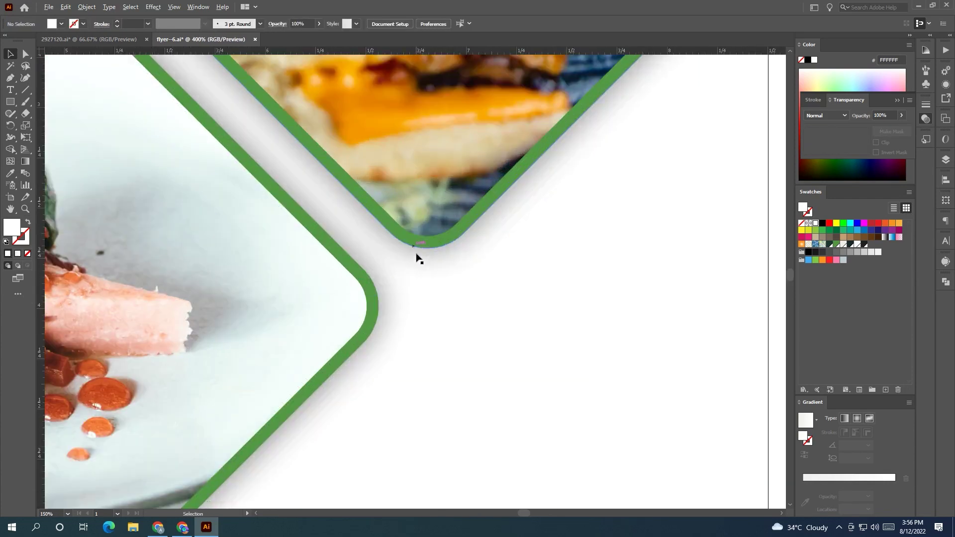
pyautogui.click(383, 267)
pyautogui.hotkey('ctrl', '-')
pyautogui.hotkey('ctrl', '-')
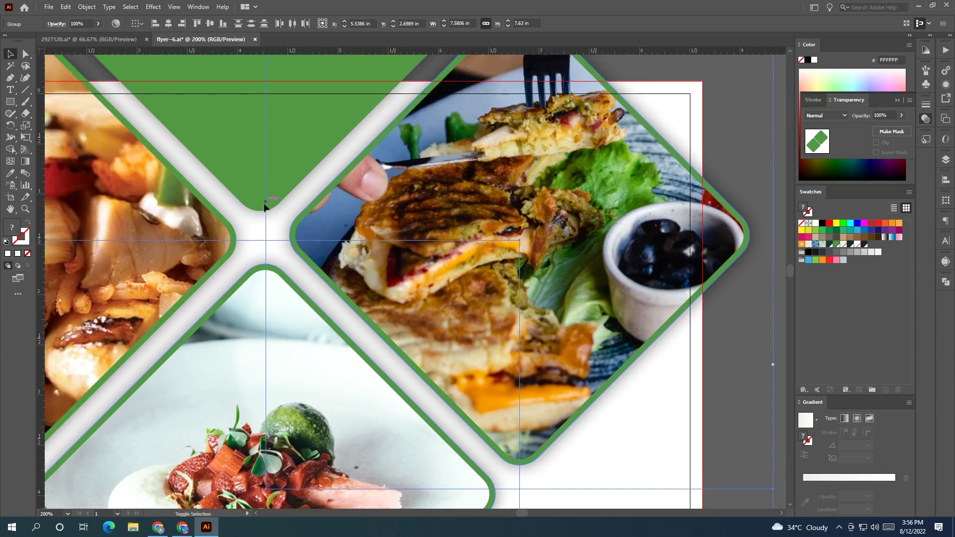
pyautogui.click(266, 209)
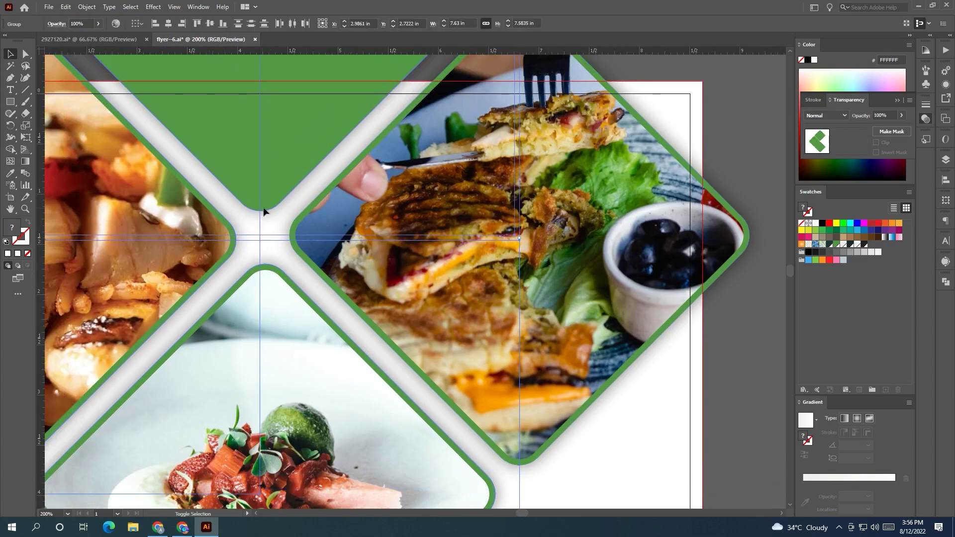
pyautogui.hotkey('ctrl', '-')
pyautogui.hotkey('ctrl', '-')
pyautogui.hotkey('ctrl', '-')
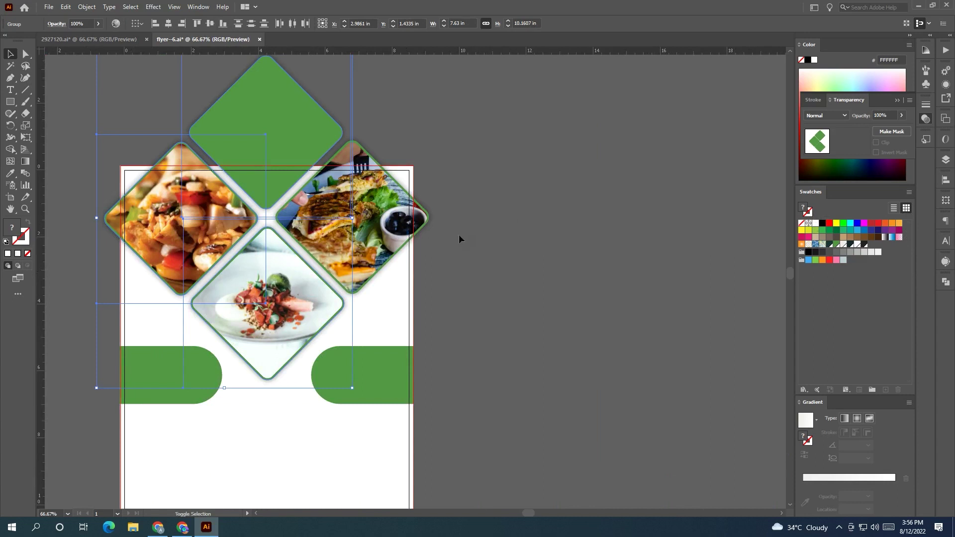
pyautogui.keyDown('shift'); pyautogui.click(398, 189); pyautogui.keyUp('shift')
pyautogui.keyDown('shift'); pyautogui.click(337, 122); pyautogui.keyUp('shift')
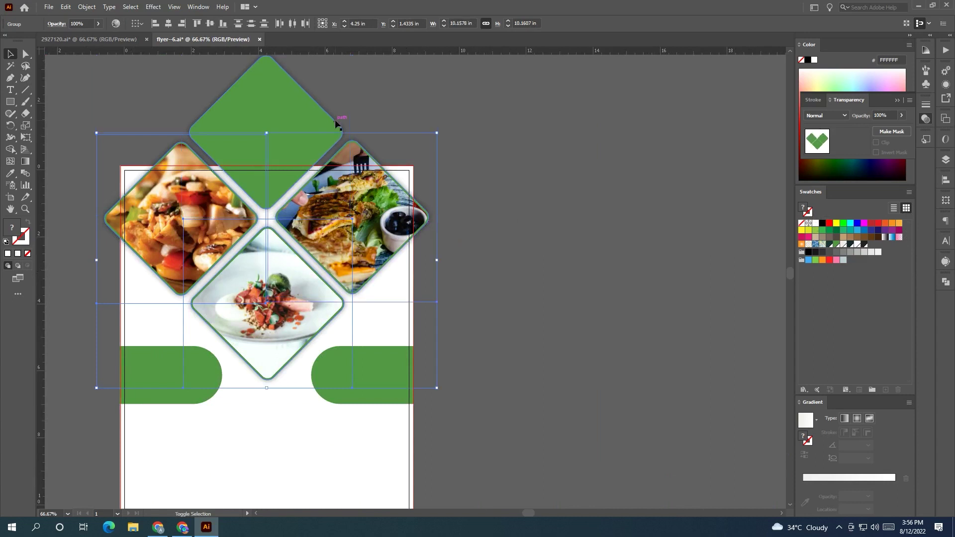
# Set the selected photo diamonds' stroke to white.
pyautogui.click(815, 223)
pyautogui.click(610, 250)
pyautogui.moveTo(580, 247); pyautogui.dragTo(606, 240)
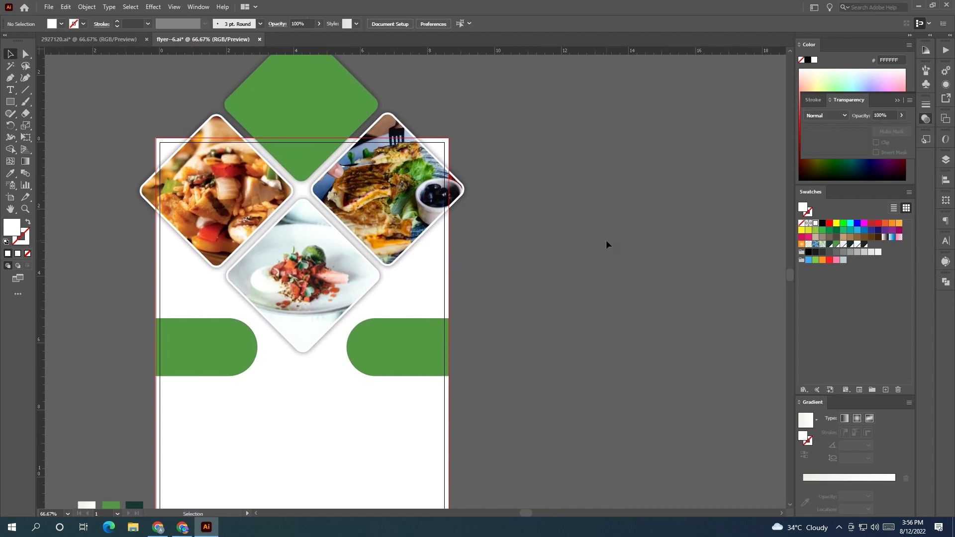
# Select both green pill-shaped bands, undoing an accidental colour sample.
pyautogui.scroll(-2, 556, 315)
pyautogui.hscroll(-2, 513, 363)
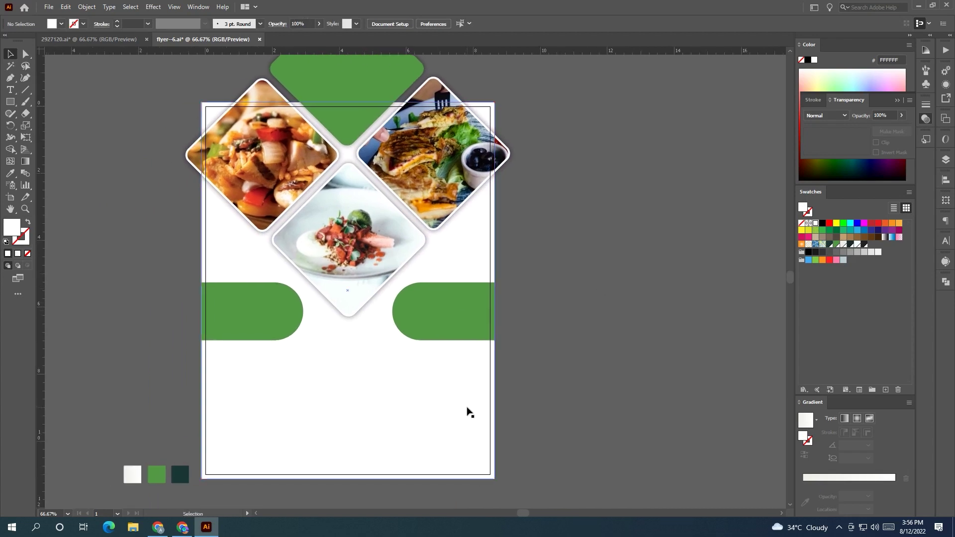
pyautogui.click(440, 321)
pyautogui.keyDown('shift'); pyautogui.click(229, 324); pyautogui.keyUp('shift')
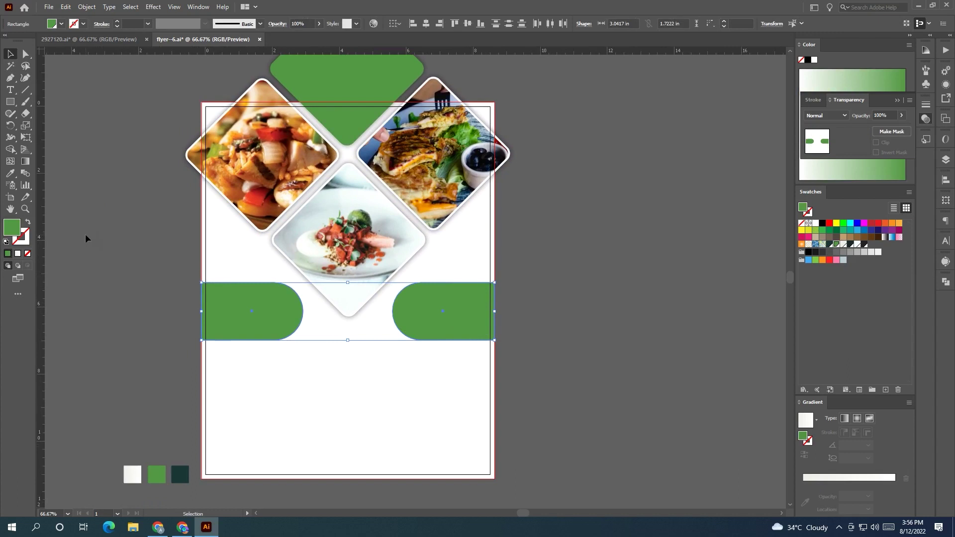
pyautogui.click(10, 174)
pyautogui.click(224, 202)
pyautogui.hotkey('ctrl', 'z')
# Give the pills a Drop Shadow with 0.125 in blur and 50% opacity, then fill them white.
pyautogui.click(130, 7)
pyautogui.moveTo(153, 7)
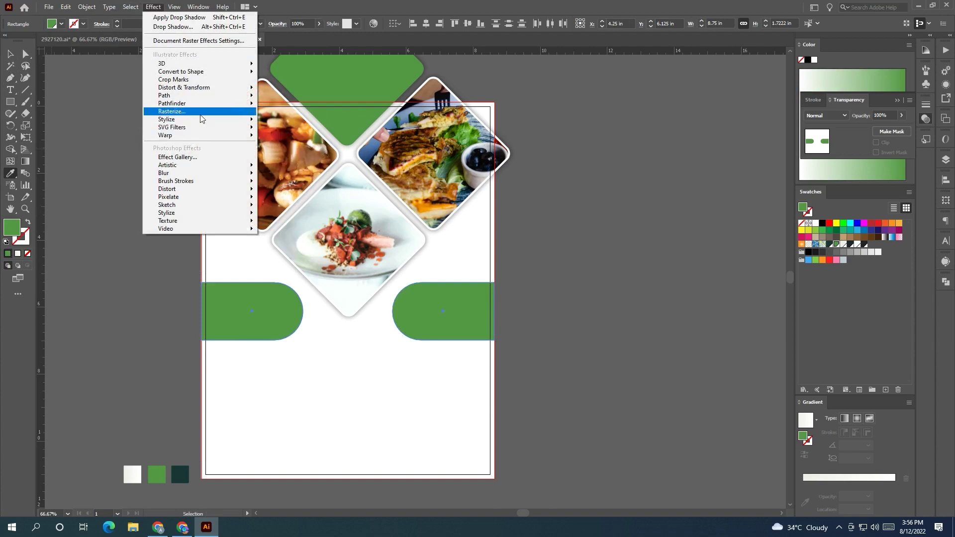
pyautogui.moveTo(166, 119)
pyautogui.click(267, 119)
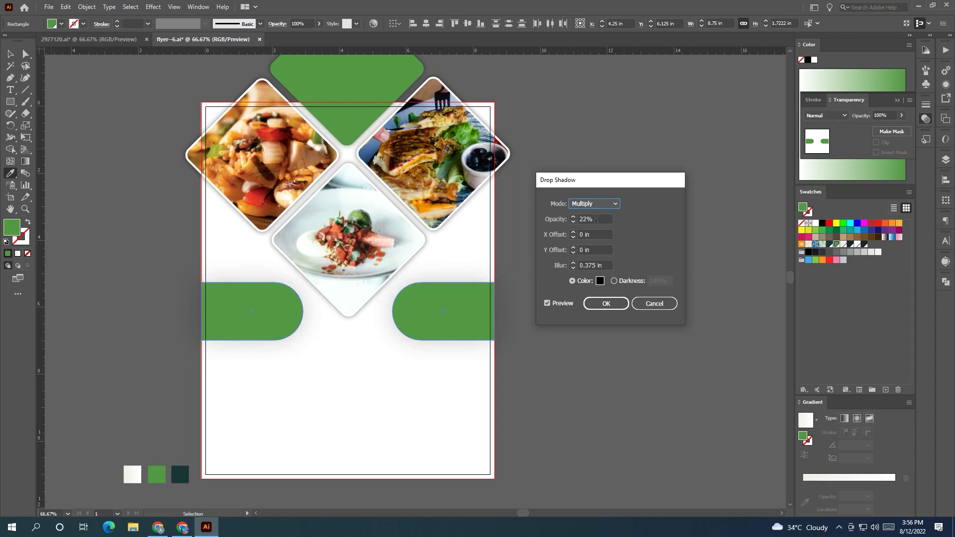
pyautogui.doubleClick(601, 264)
pyautogui.write('0.125')
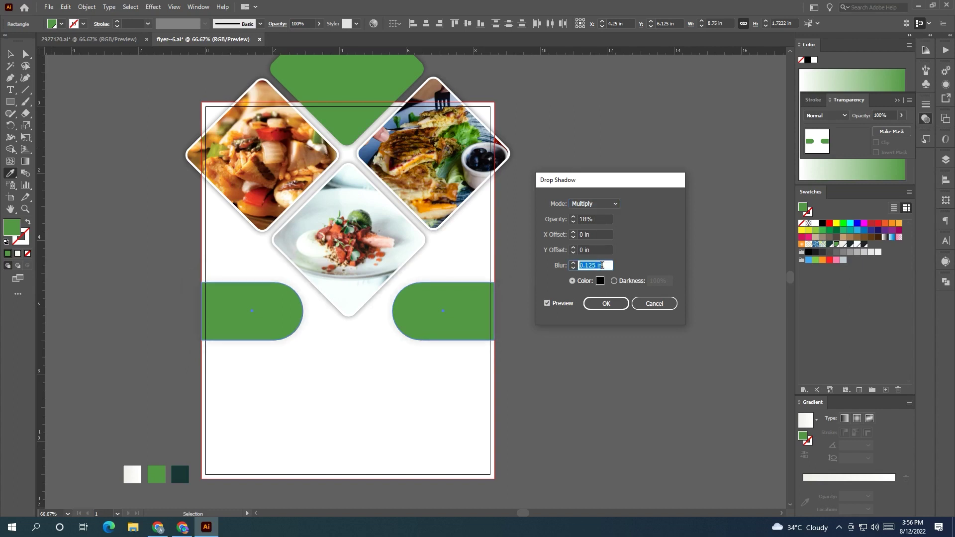
pyautogui.click(597, 219)
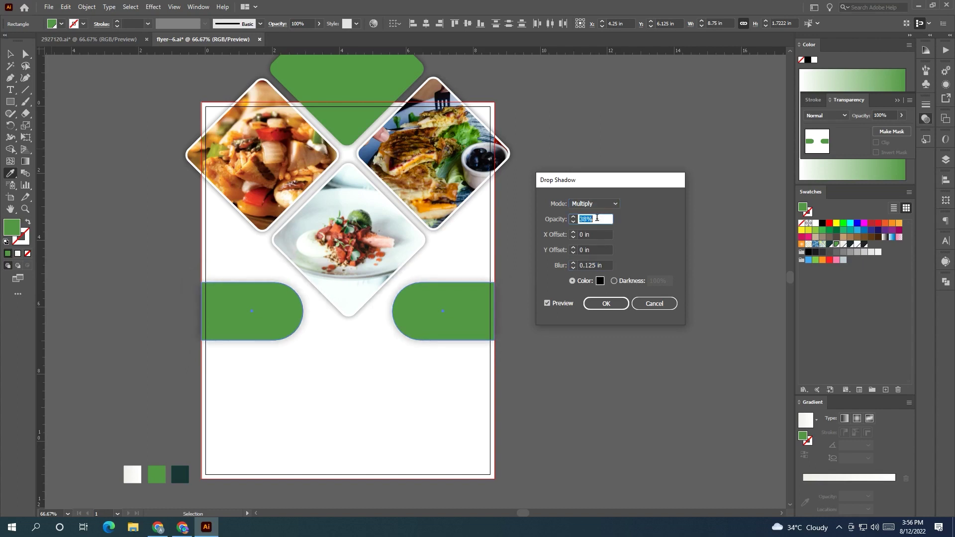
pyautogui.write('50')
pyautogui.hotkey('shift', 'Tab')
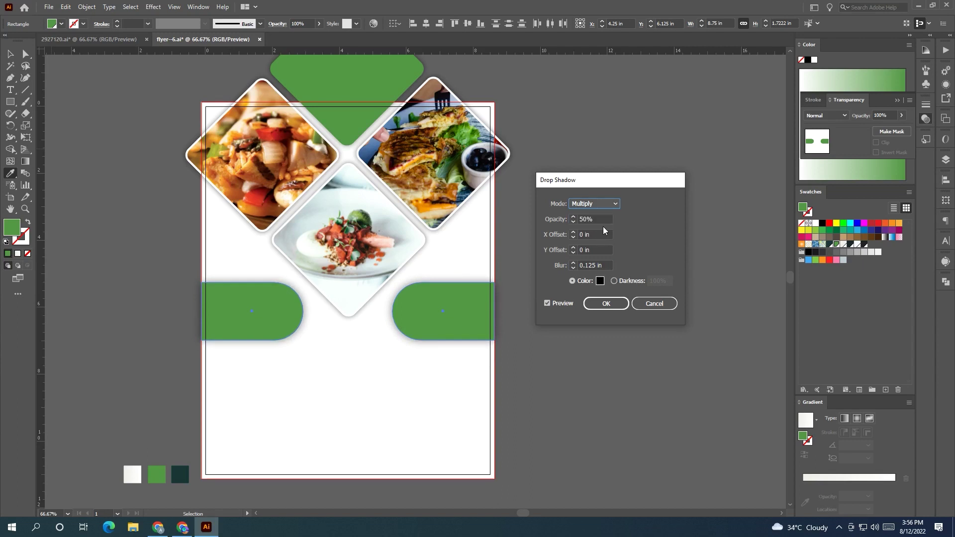
pyautogui.click(606, 303)
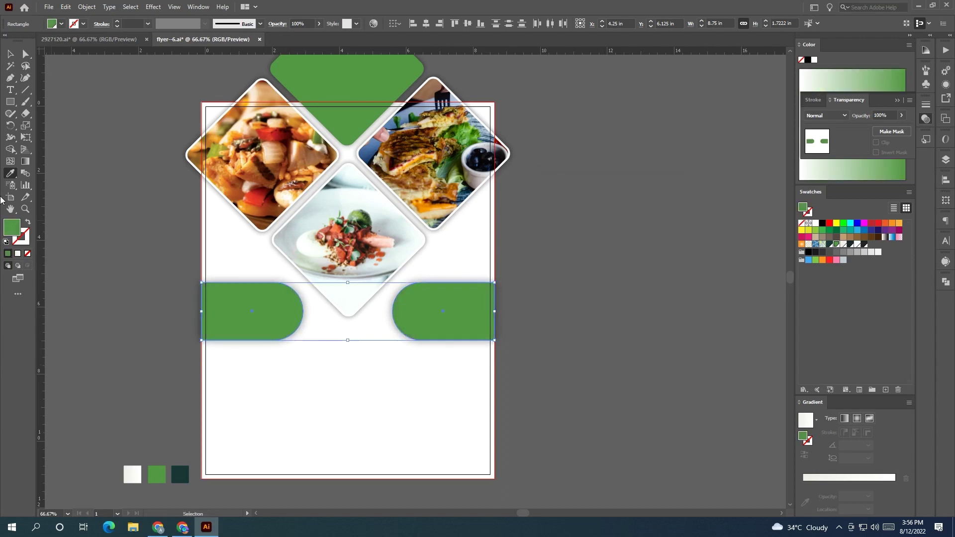
pyautogui.click(816, 223)
# Draw a green band rectangle across the flyer bottom and lower its top edge slightly.
pyautogui.click(708, 314)
pyautogui.scroll(-1, 577, 331)
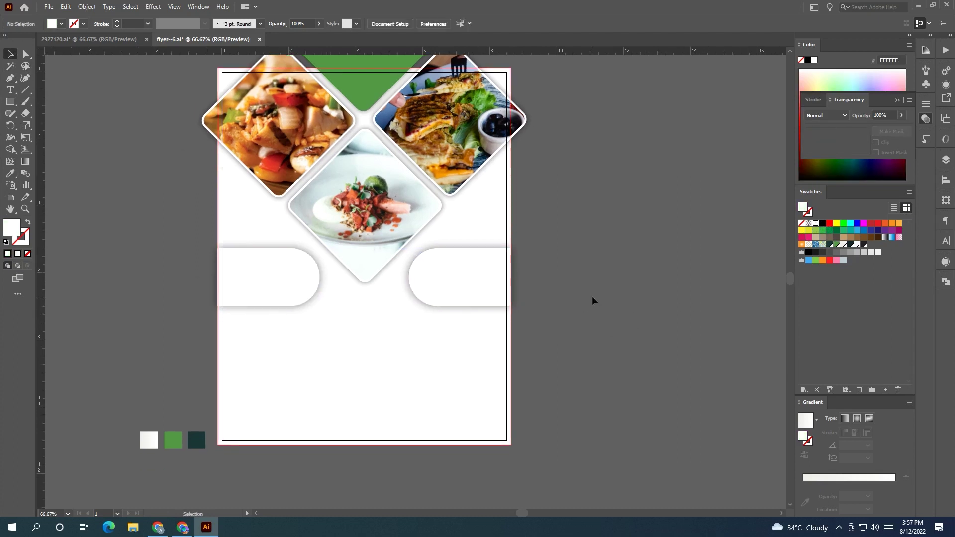
pyautogui.scroll(-1, 537, 284)
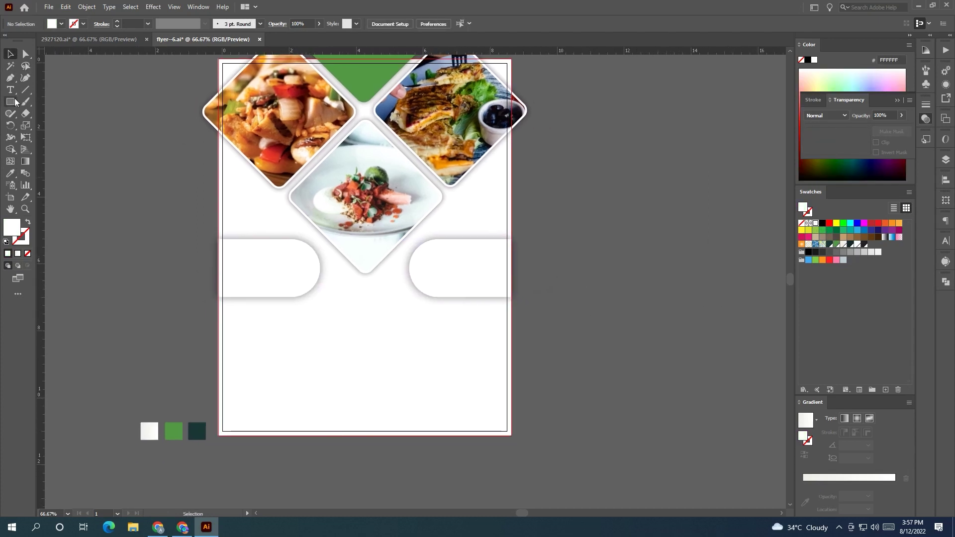
pyautogui.moveTo(219, 357); pyautogui.dragTo(511, 436)
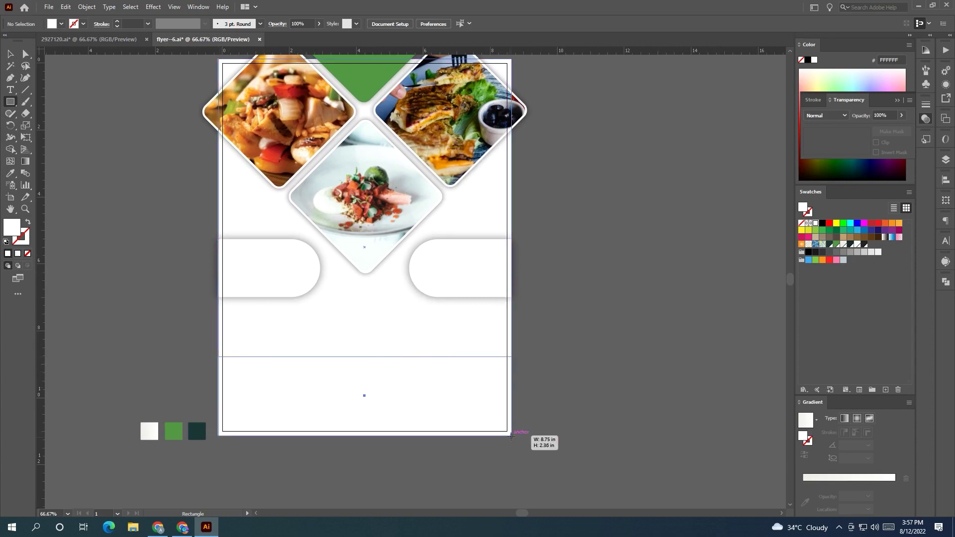
pyautogui.click(8, 176)
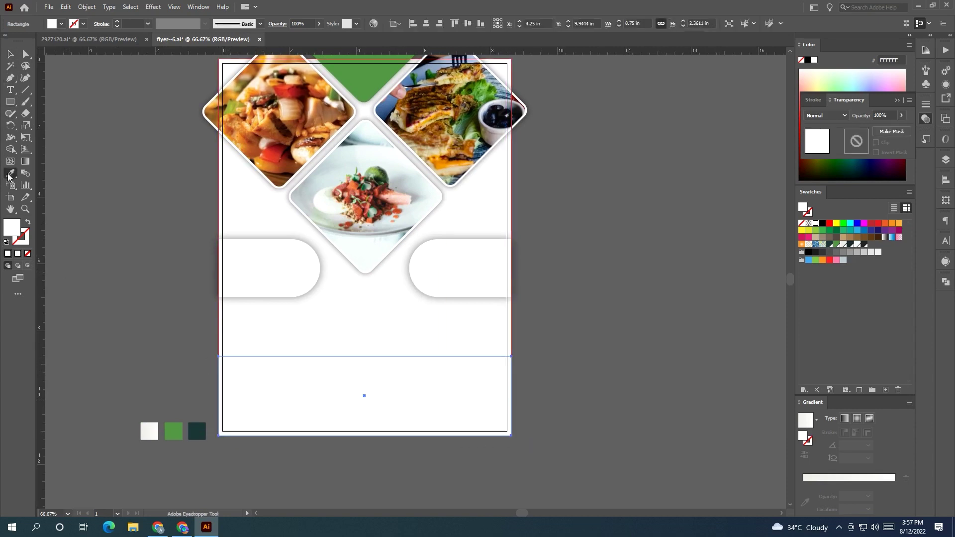
pyautogui.click(180, 427)
pyautogui.press('v')
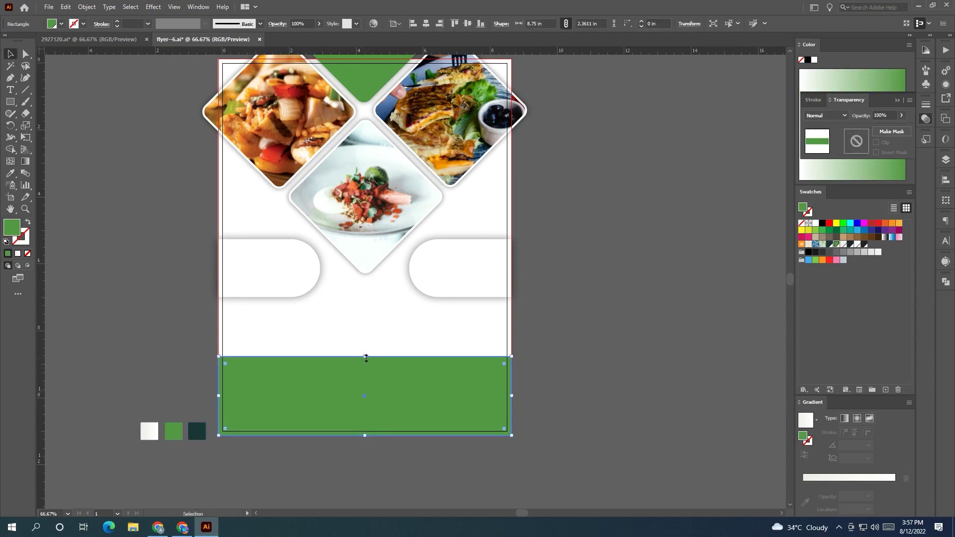
pyautogui.moveTo(366, 357); pyautogui.dragTo(366, 363)
pyautogui.click(560, 386)
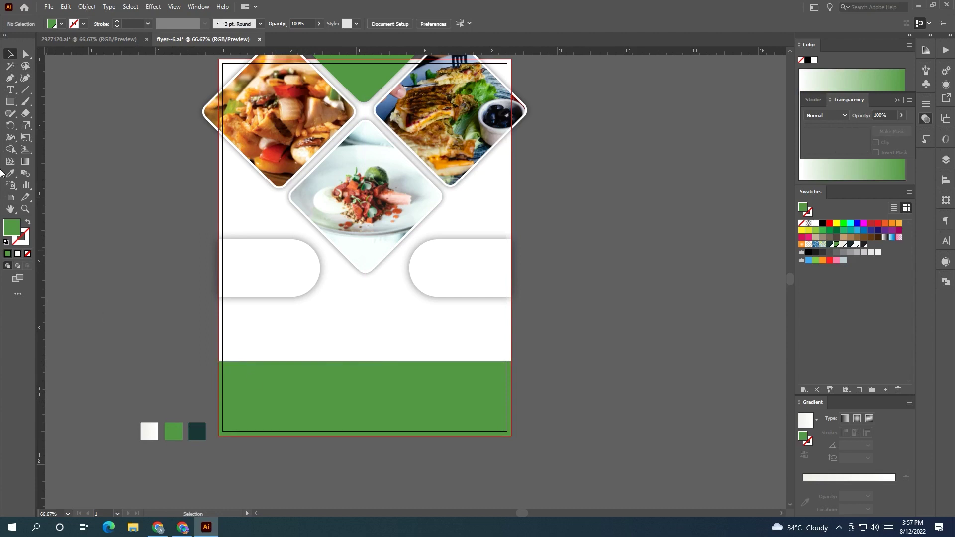
# Draw a dark teal strip along the flyer's bottom edge and lower its top edge.
pyautogui.moveTo(219, 408); pyautogui.dragTo(512, 436)
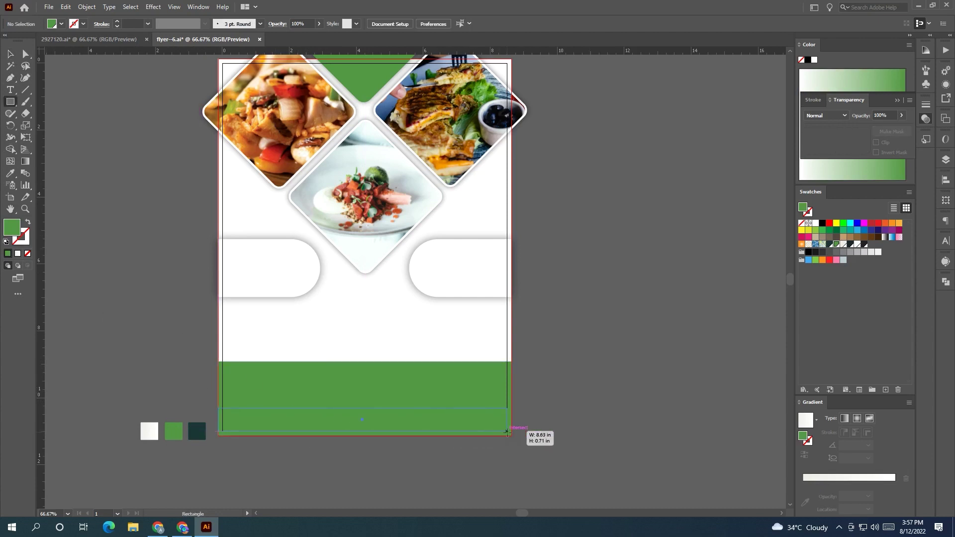
pyautogui.click(10, 173)
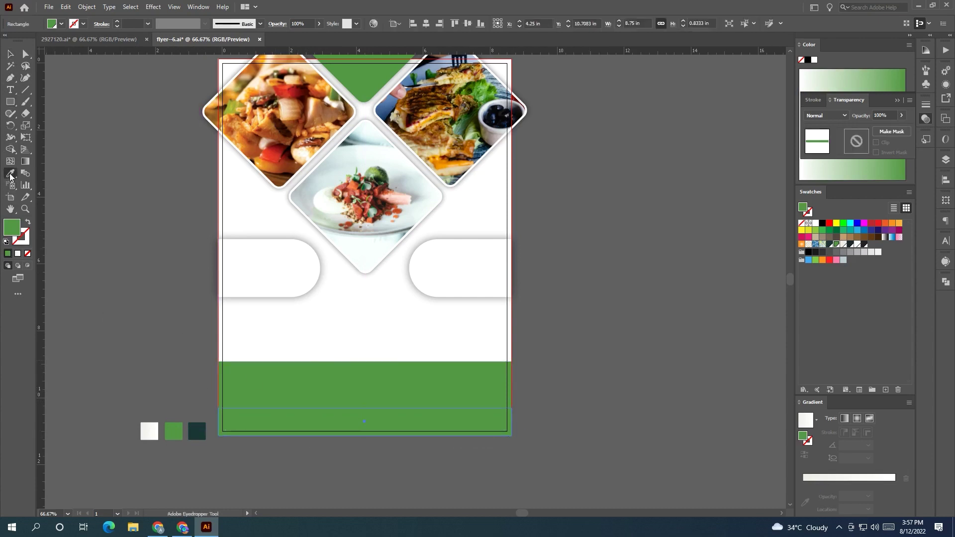
pyautogui.click(197, 431)
pyautogui.click(10, 54)
pyautogui.click(125, 210)
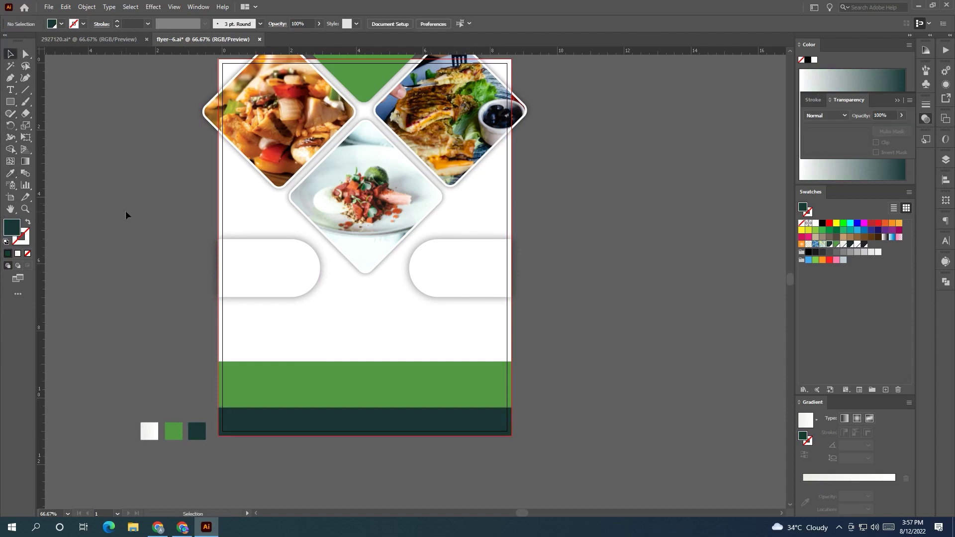
pyautogui.scroll(-1, 126, 211)
pyautogui.moveTo(162, 252)
pyautogui.mouseDown()
pyautogui.moveTo(176, 275)
pyautogui.moveTo(196, 266)
pyautogui.mouseUp()
pyautogui.scroll(1, 348, 411)
pyautogui.click(357, 404)
pyautogui.moveTo(356, 397); pyautogui.dragTo(355, 401)
pyautogui.click(354, 368)
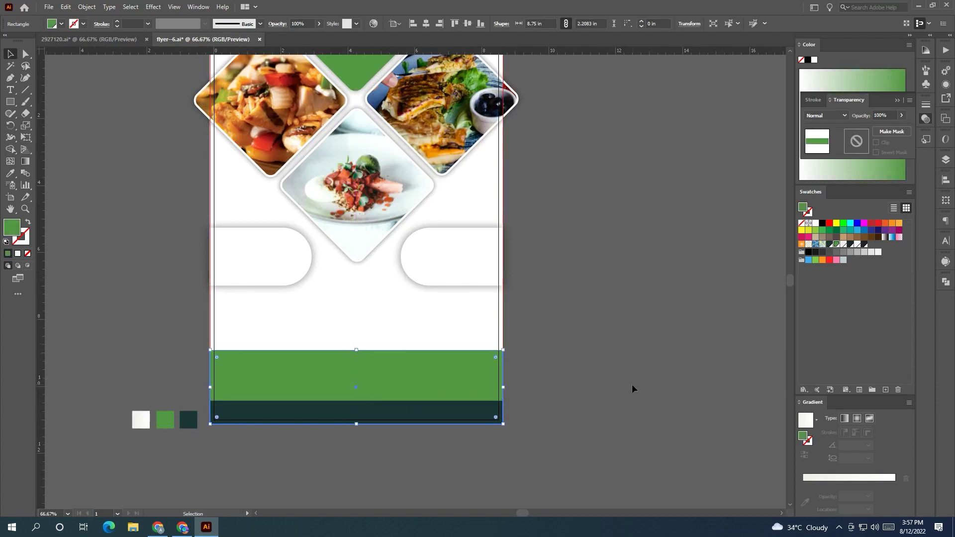
pyautogui.click(632, 389)
# Draw a rectangle covering the photo tile area and trim its right edge.
pyautogui.moveTo(587, 380); pyautogui.dragTo(551, 426)
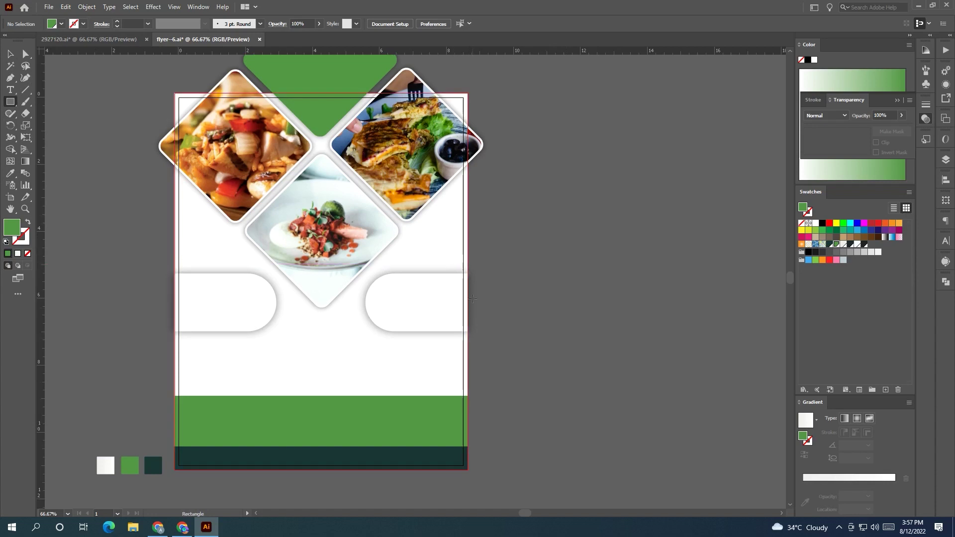
pyautogui.moveTo(466, 301)
pyautogui.mouseDown()
pyautogui.moveTo(181, 106)
pyautogui.moveTo(185, 116)
pyautogui.mouseUp()
pyautogui.moveTo(467, 209); pyautogui.dragTo(460, 211)
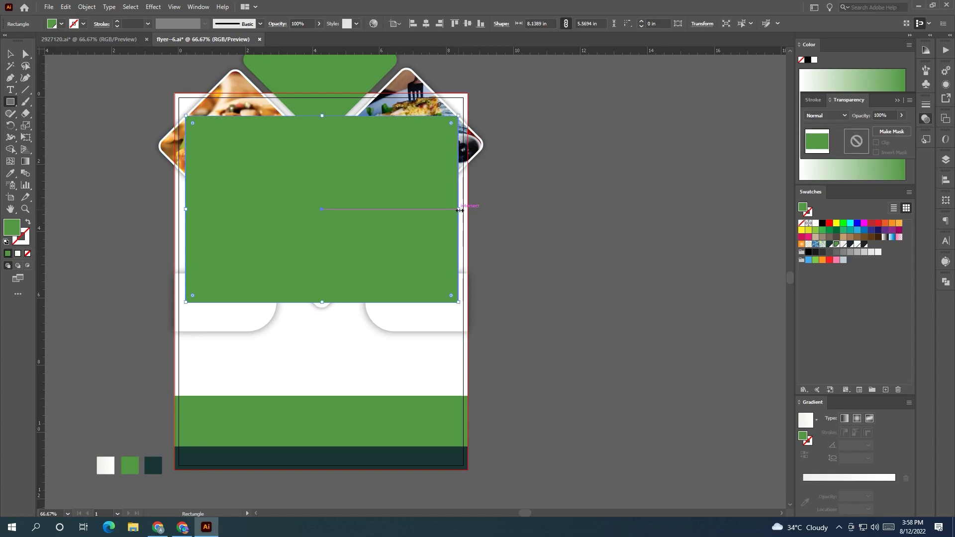
pyautogui.click(8, 50)
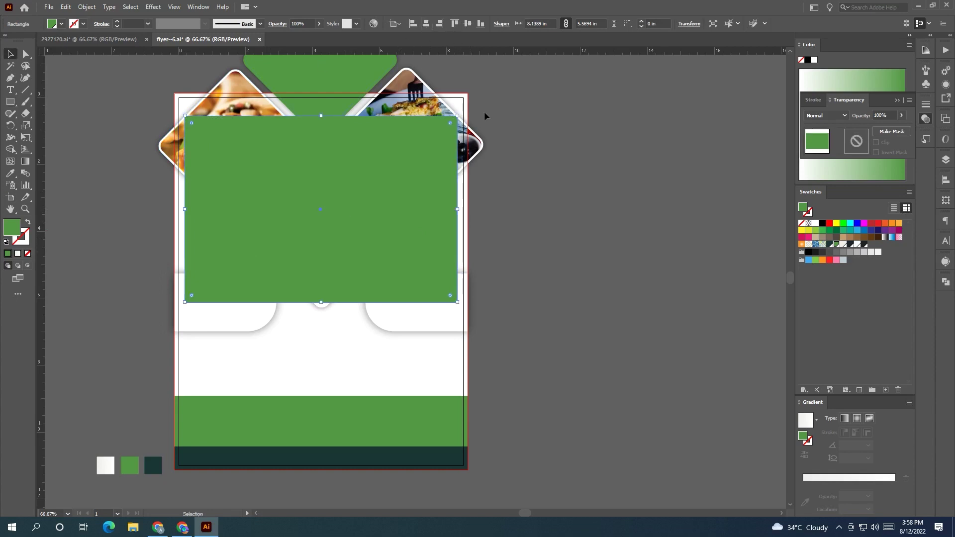
pyautogui.click(517, 150)
pyautogui.moveTo(406, 188); pyautogui.dragTo(591, 189)
pyautogui.hotkey('ctrl', 'z')
pyautogui.click(499, 227)
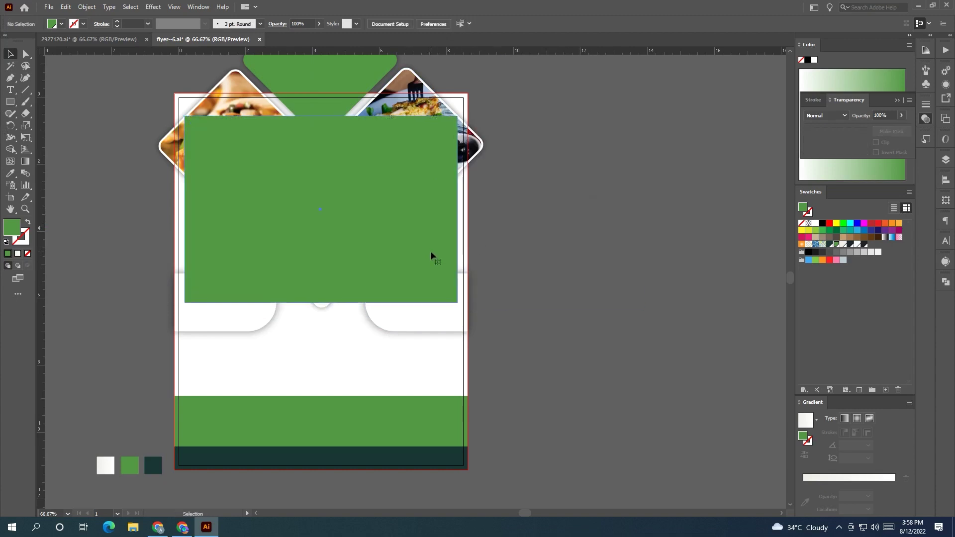
# Send the rectangle behind the photo tiles and fill it with white.
pyautogui.click(431, 358)
pyautogui.rightClick(430, 358)
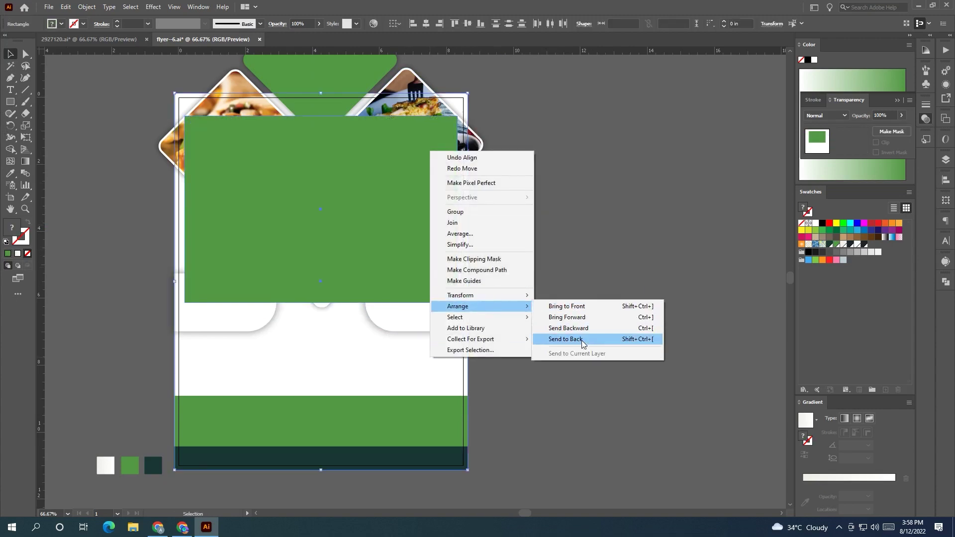
pyautogui.click(566, 339)
pyautogui.click(9, 175)
pyautogui.click(105, 466)
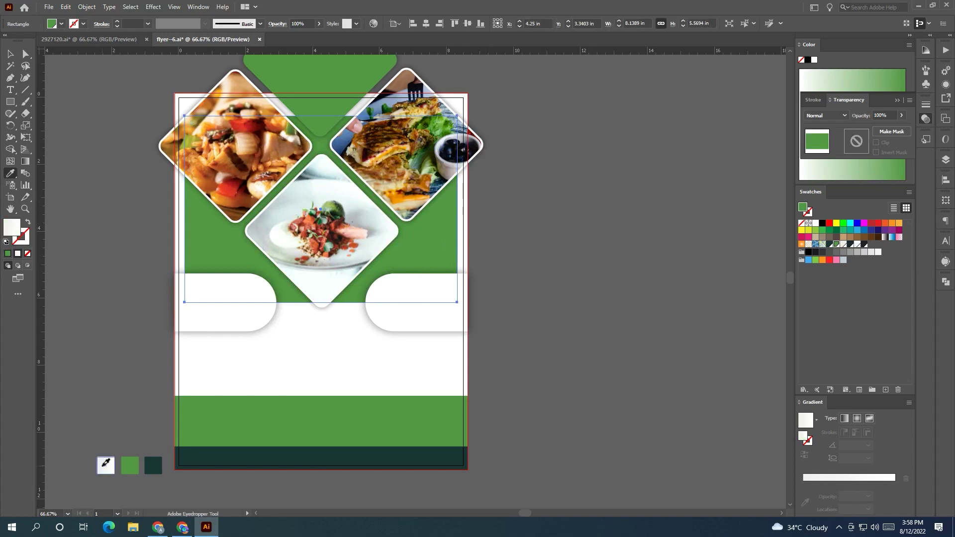
# Apply a vertical gradient running up the white backdrop rectangle.
pyautogui.click(25, 161)
pyautogui.moveTo(323, 309); pyautogui.dragTo(326, 72)
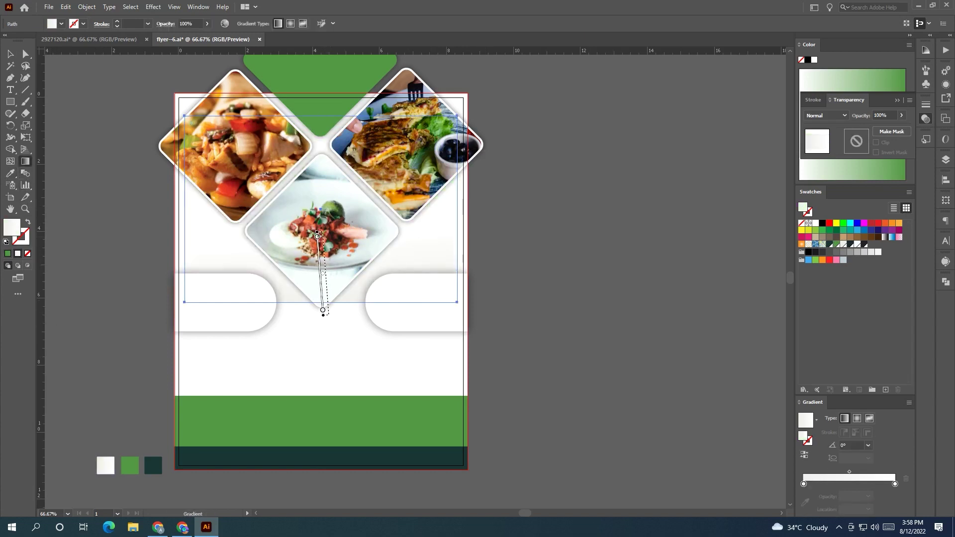
pyautogui.scroll(3, 326, 72)
pyautogui.press('v')
pyautogui.click(141, 130)
pyautogui.scroll(-3, 150, 120)
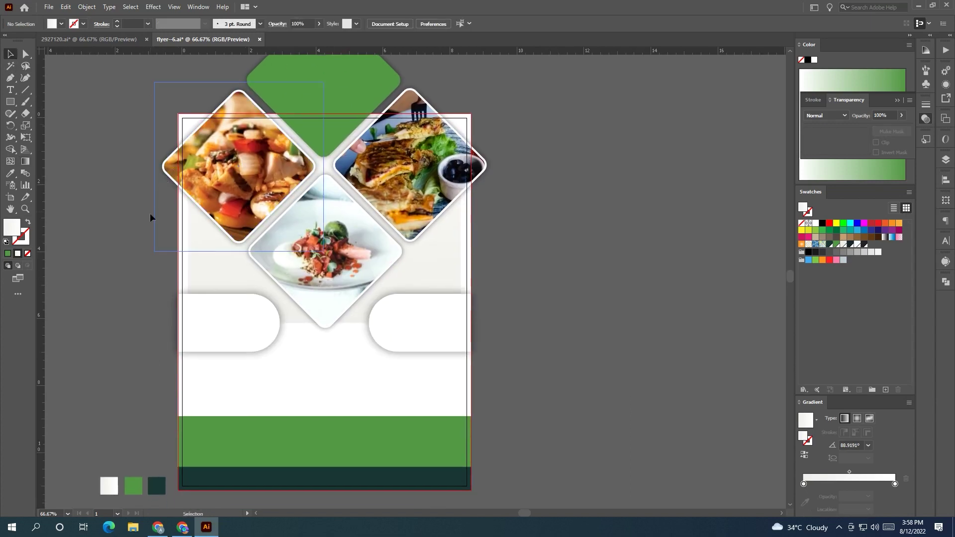
# Lower the gradient backdrop's opacity to 65%.
pyautogui.click(218, 275)
pyautogui.moveTo(317, 35); pyautogui.dragTo(304, 36)
pyautogui.click(592, 244)
pyautogui.scroll(-3, 592, 243)
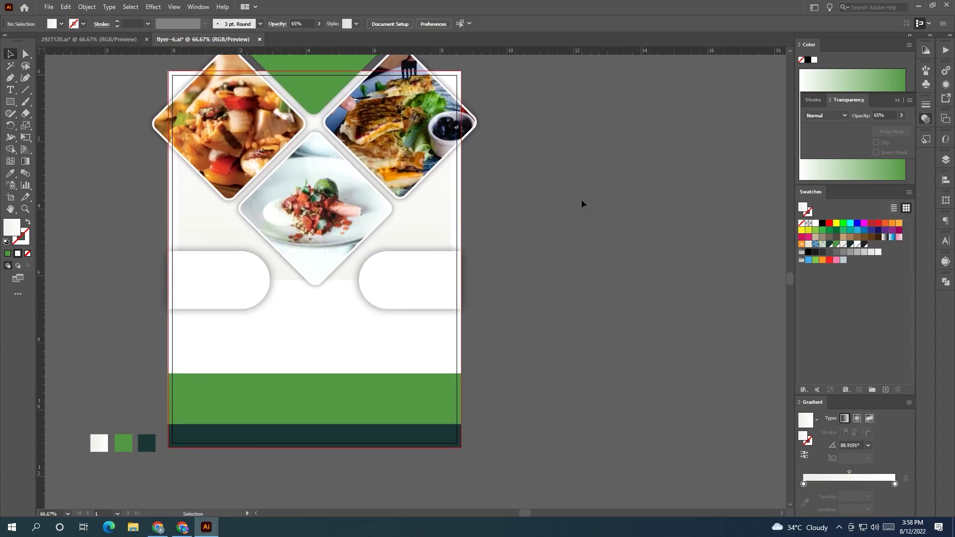
pyautogui.hscroll(-2, 585, 179)
pyautogui.click(368, 338)
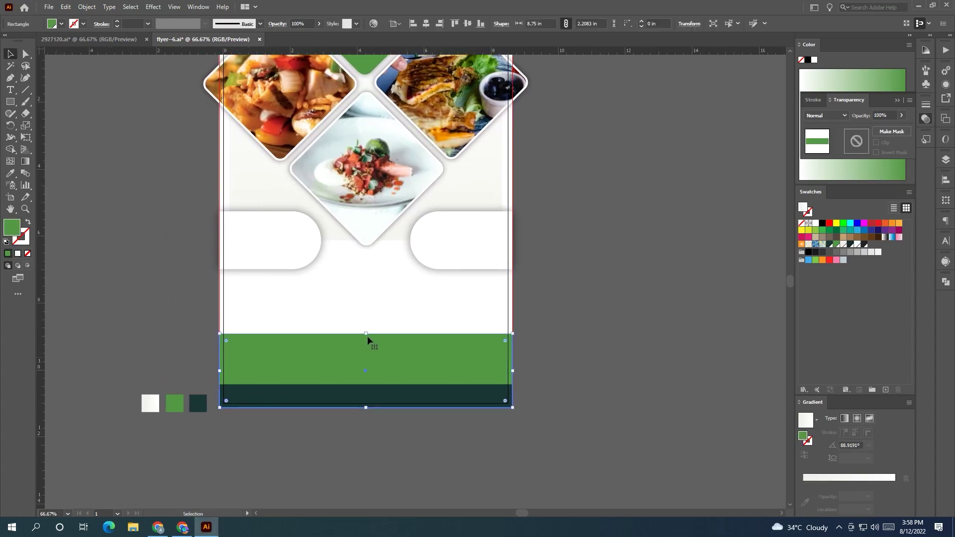
# Lower the top edge of the dark footer strip slightly.
pyautogui.click(367, 394)
pyautogui.moveTo(366, 384); pyautogui.dragTo(365, 388)
pyautogui.click(595, 348)
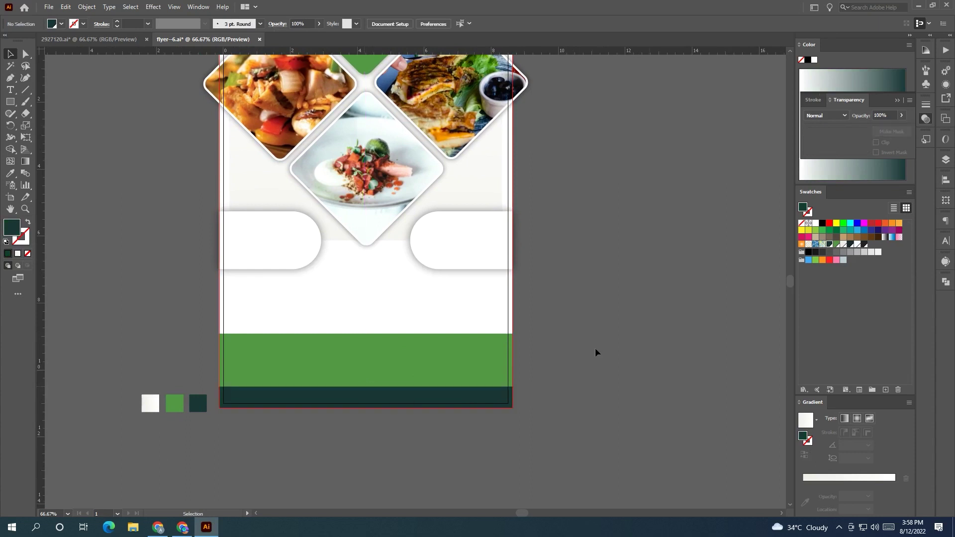
# Move the text elements from beside the canvas closer to the flyer.
pyautogui.scroll(2, 577, 358)
pyautogui.hotkey('ctrl', '-')
pyautogui.moveTo(527, 333); pyautogui.dragTo(672, 336)
pyautogui.moveTo(104, 277); pyautogui.dragTo(446, 340)
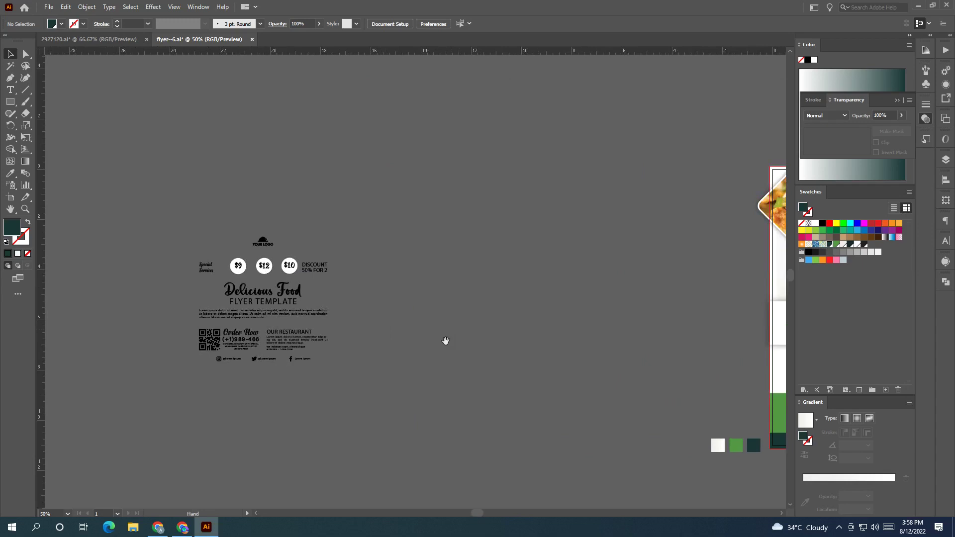
pyautogui.moveTo(158, 178); pyautogui.dragTo(278, 348)
pyautogui.moveTo(208, 257)
pyautogui.mouseDown()
pyautogui.moveTo(480, 267)
pyautogui.moveTo(503, 284)
pyautogui.mouseUp()
pyautogui.click(586, 302)
pyautogui.moveTo(586, 302)
pyautogui.mouseDown()
pyautogui.moveTo(245, 295)
pyautogui.moveTo(298, 287)
pyautogui.mouseUp()
# Make the YOUR LOGO mark white, move it onto the green diamond, and bring it to front.
pyautogui.click(166, 231)
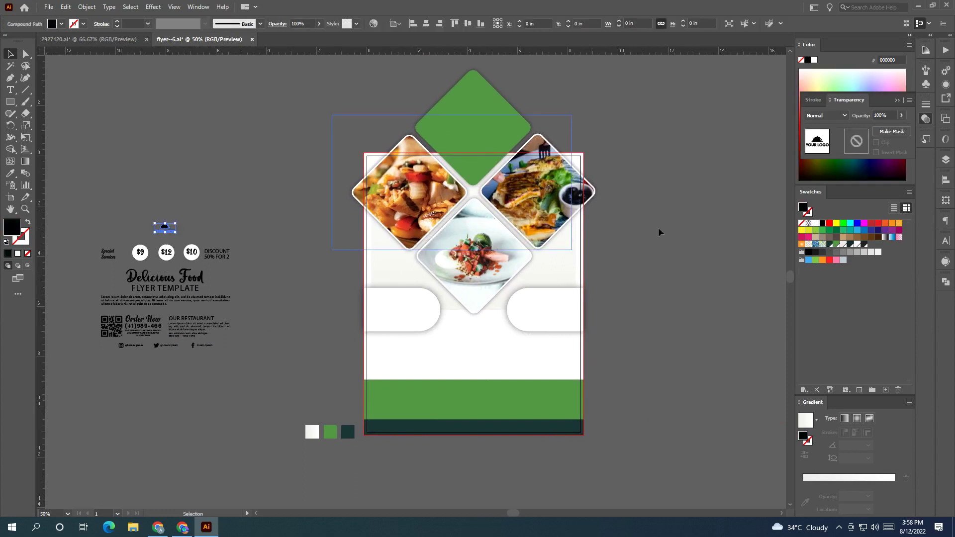
pyautogui.click(816, 223)
pyautogui.moveTo(167, 230); pyautogui.dragTo(473, 171)
pyautogui.rightClick(473, 171)
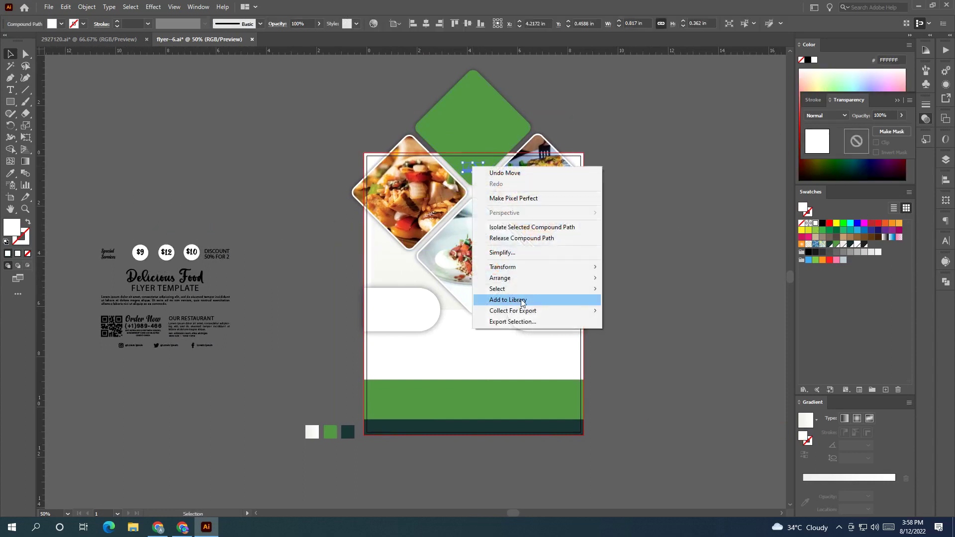
pyautogui.click(634, 273)
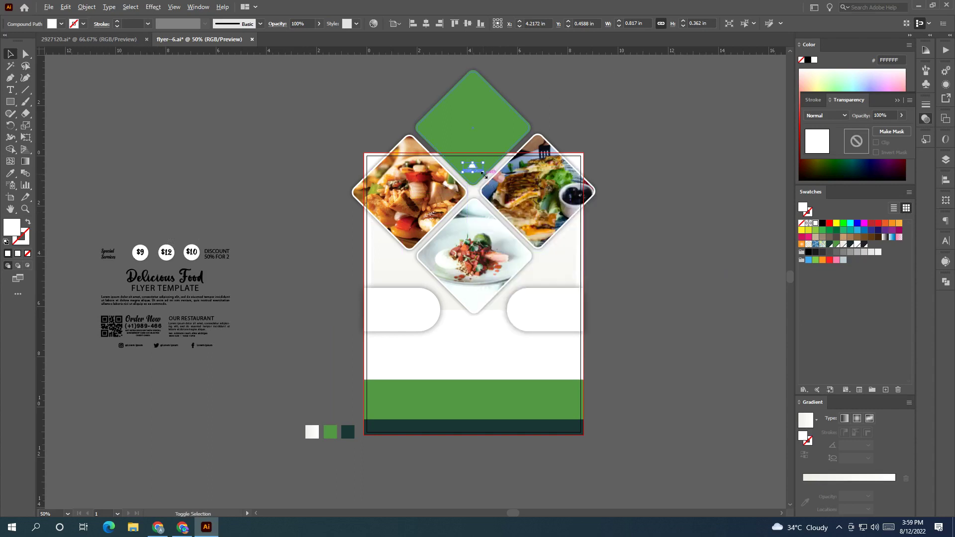
# Centre the logo horizontally on the artboard and nudge it into place on the diamond.
pyautogui.scroll(4, 486, 174)
pyautogui.scroll(1, 478, 64)
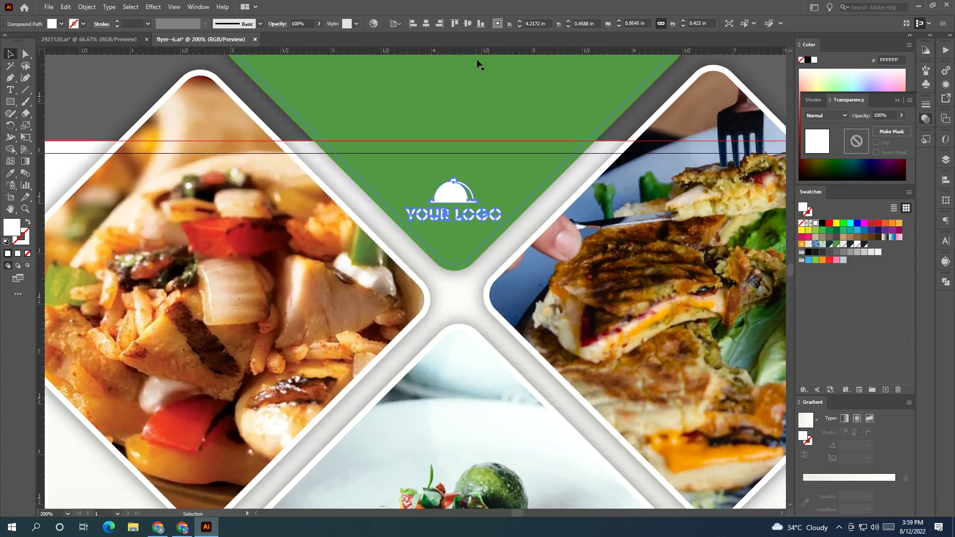
pyautogui.click(427, 23)
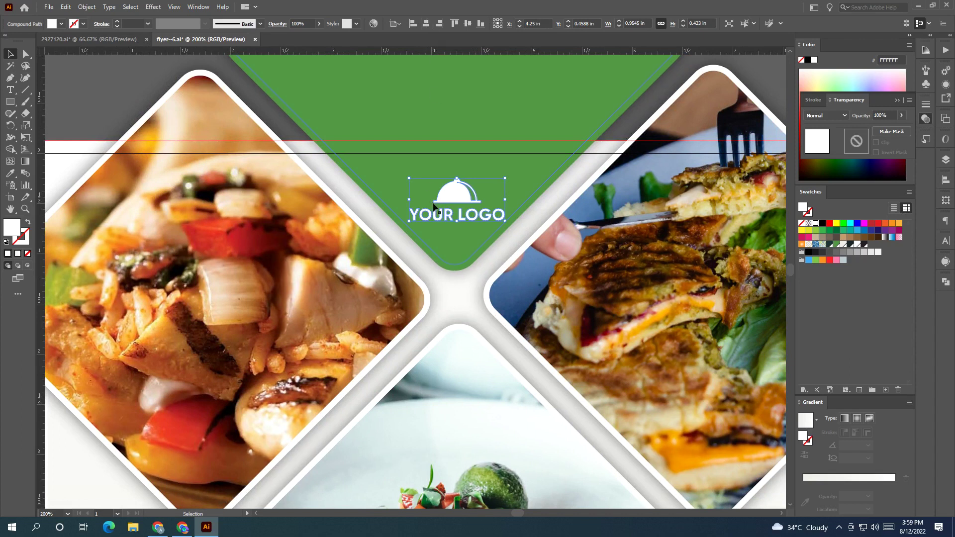
pyautogui.moveTo(454, 199)
pyautogui.mouseDown()
pyautogui.moveTo(453, 191)
pyautogui.moveTo(458, 218)
pyautogui.mouseUp()
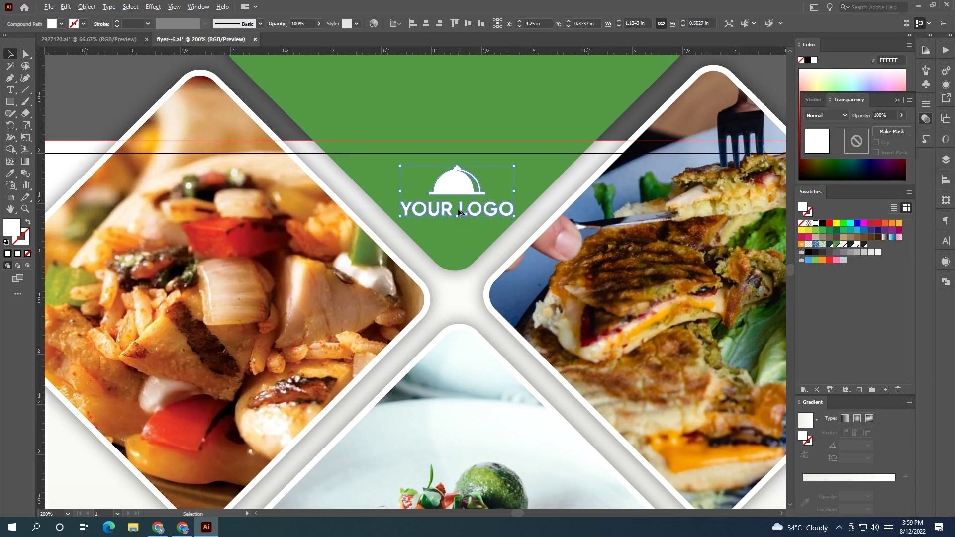
pyautogui.hotkey('ctrl', '-')
pyautogui.click(672, 315)
pyautogui.scroll(-1, 672, 315)
# Move the $9, $12 and $10 price circles toward the flyer.
pyautogui.moveTo(646, 276); pyautogui.dragTo(569, 225)
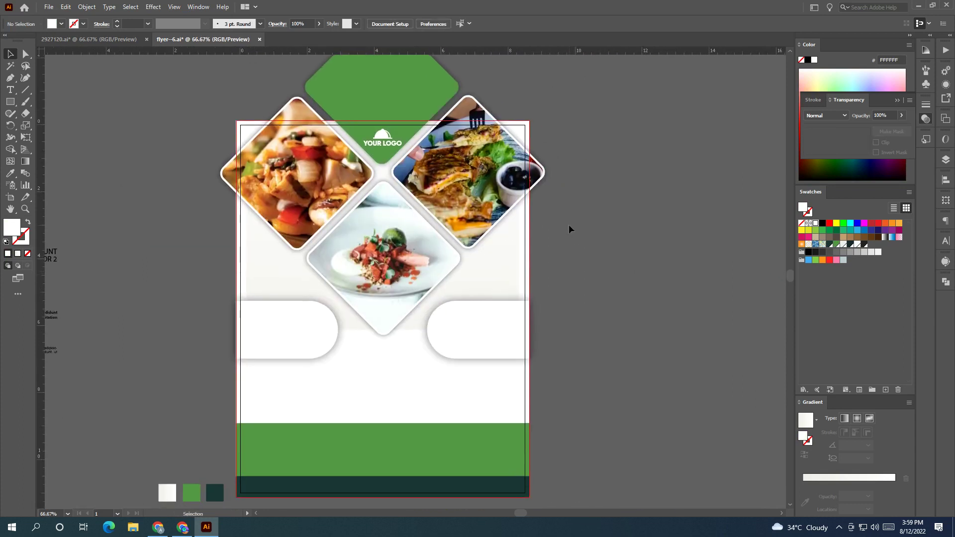
pyautogui.hscroll(-5, 371, 261)
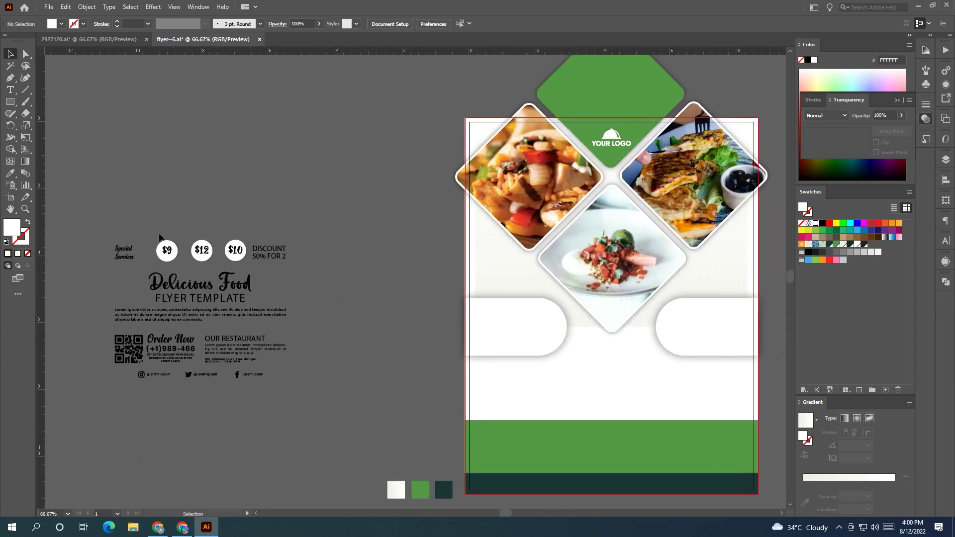
pyautogui.moveTo(215, 258); pyautogui.dragTo(392, 261)
pyautogui.hscroll(3, 392, 260)
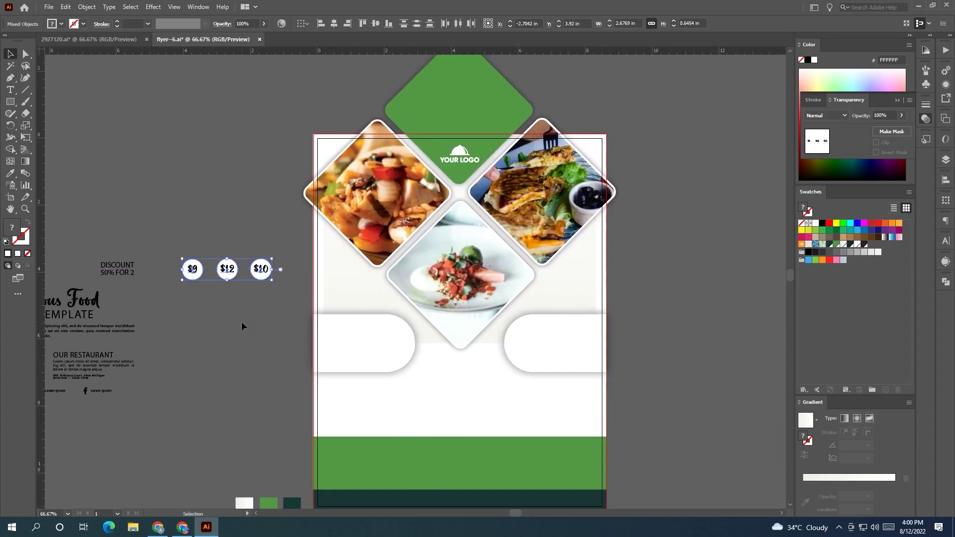
pyautogui.hscroll(1, 188, 246)
# Draw a small blue square at the flyer's top-left corner and Alt-drag a copy to the bottom-right.
pyautogui.press('m')
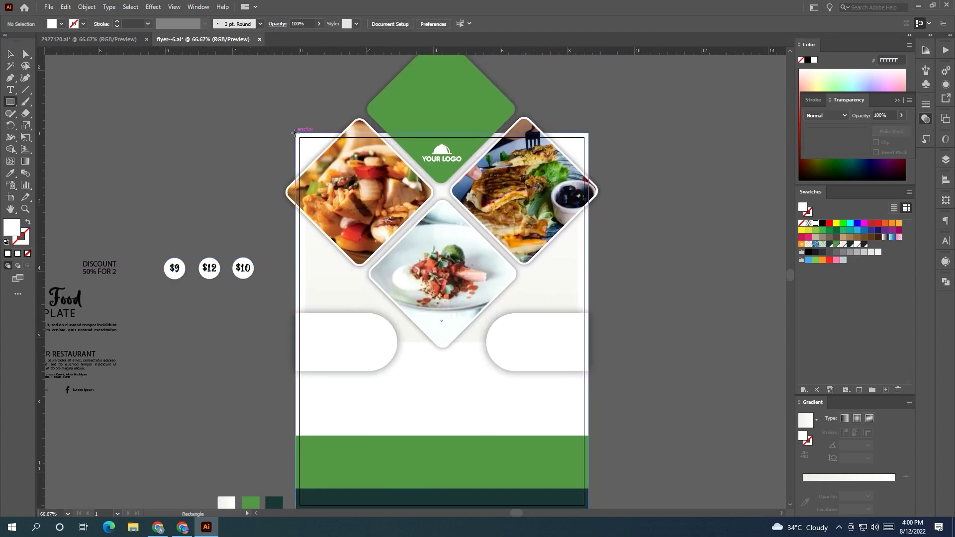
pyautogui.moveTo(296, 132); pyautogui.dragTo(317, 152)
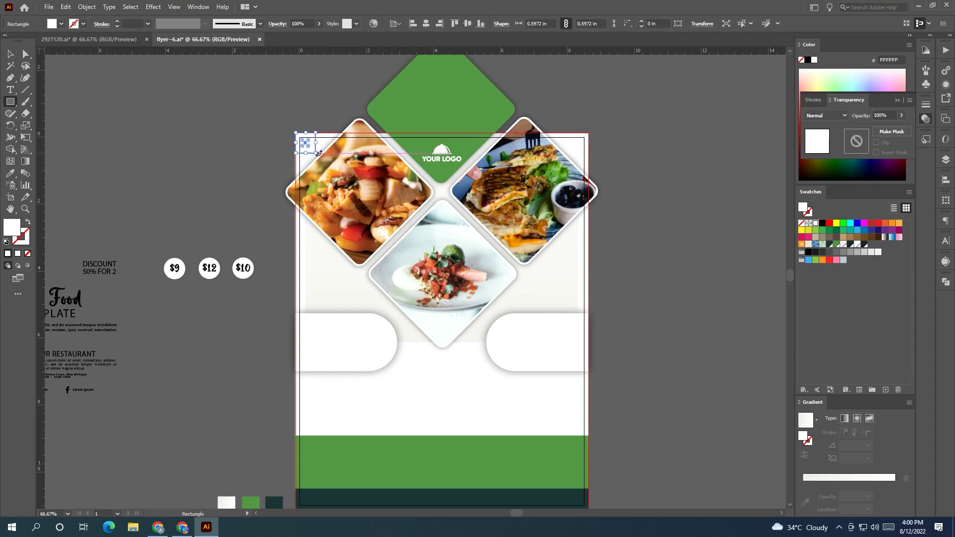
pyautogui.click(4, 58)
pyautogui.click(842, 224)
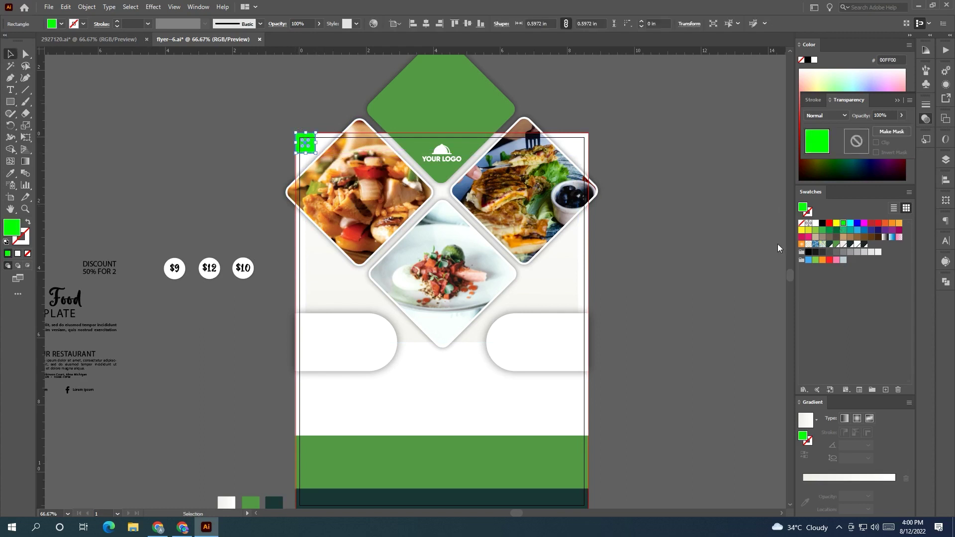
pyautogui.scroll(-1, 719, 261)
pyautogui.hscroll(2, 719, 260)
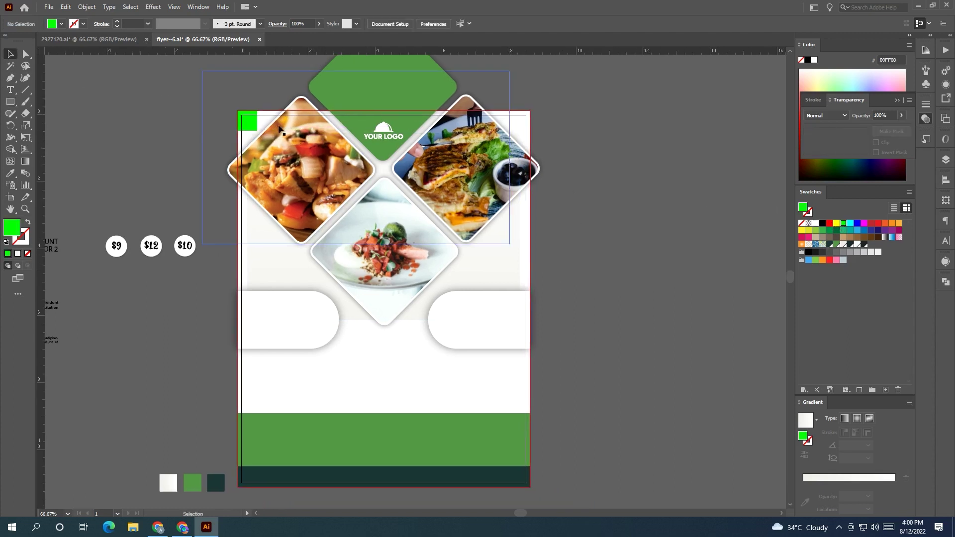
pyautogui.click(857, 224)
pyautogui.moveTo(247, 121); pyautogui.dragTo(521, 486)
# Place ruler guides along the flyer's top, bottom and side margins.
pyautogui.click(499, 58)
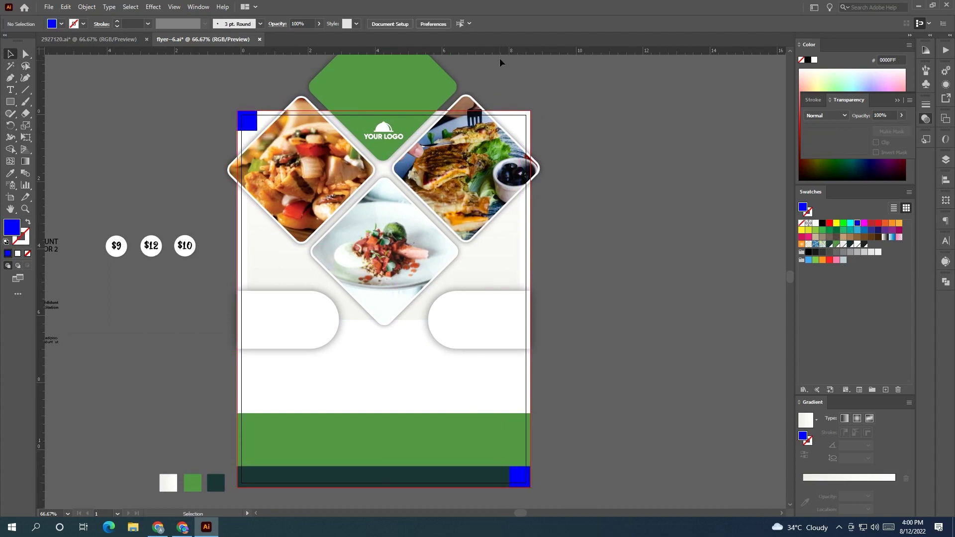
pyautogui.click(518, 469)
pyautogui.moveTo(513, 478); pyautogui.dragTo(510, 478)
pyautogui.moveTo(252, 132); pyautogui.dragTo(257, 119)
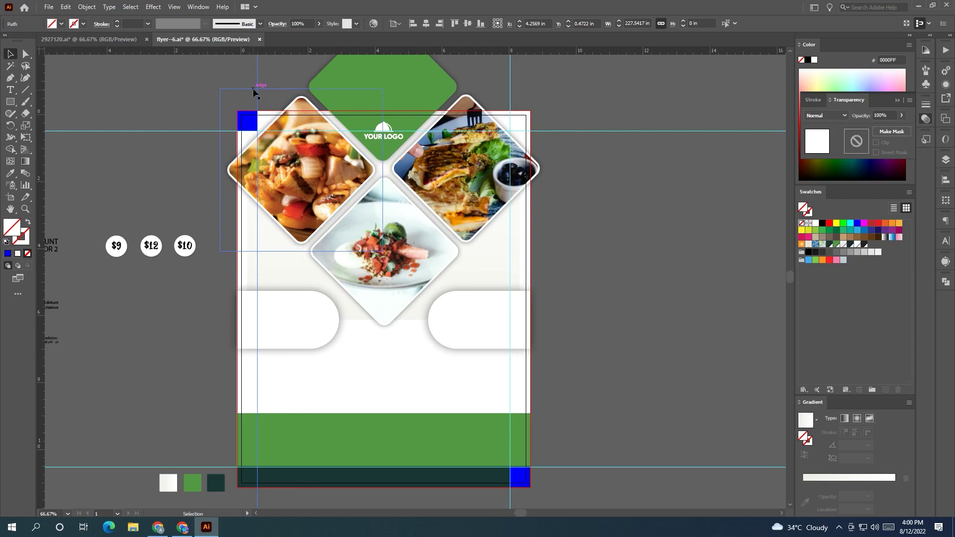
pyautogui.click(243, 90)
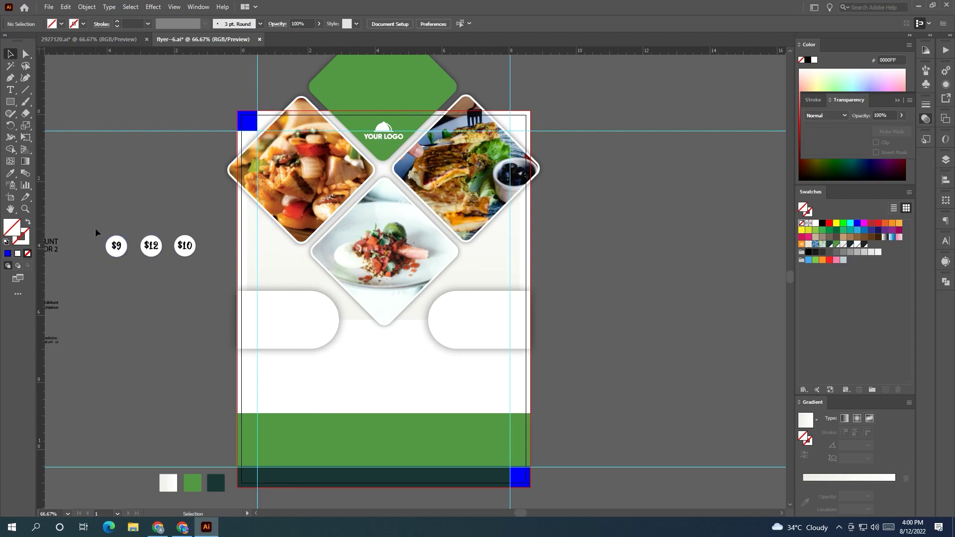
# Select the three price badges and place $9 on the left photo's corner.
pyautogui.click(122, 251)
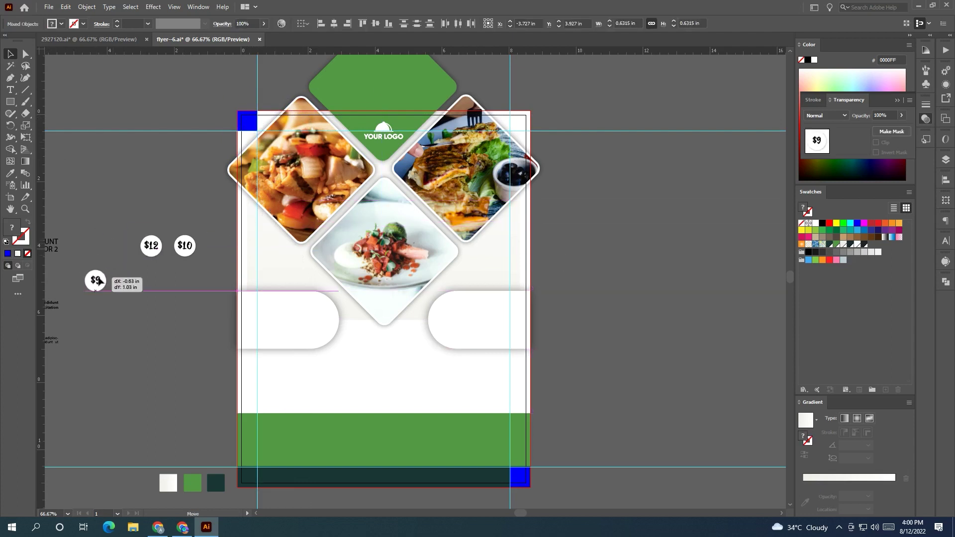
pyautogui.moveTo(111, 226); pyautogui.dragTo(212, 265)
pyautogui.rightClick(190, 258)
pyautogui.moveTo(232, 369)
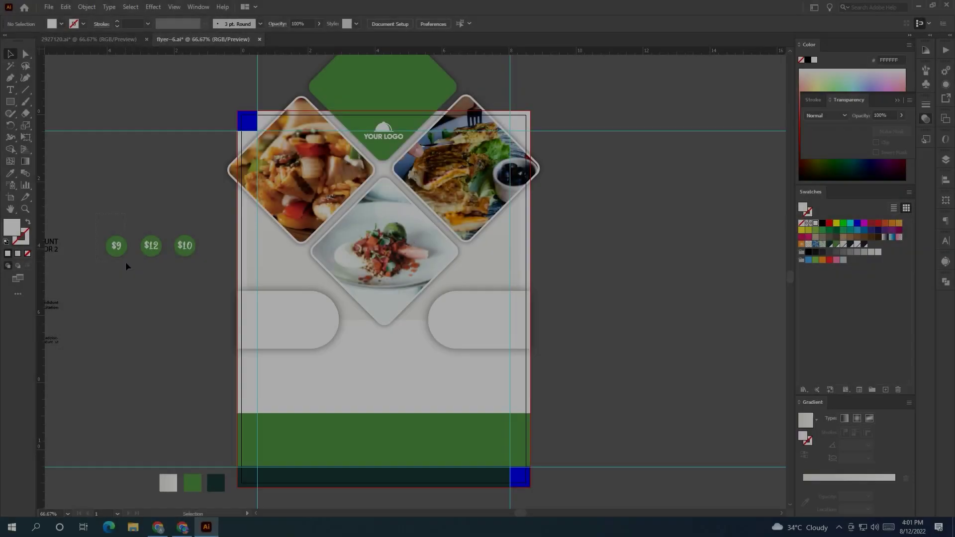
pyautogui.moveTo(115, 245)
pyautogui.mouseDown()
pyautogui.moveTo(270, 211)
pyautogui.moveTo(269, 219)
pyautogui.mouseUp()
pyautogui.click(108, 178)
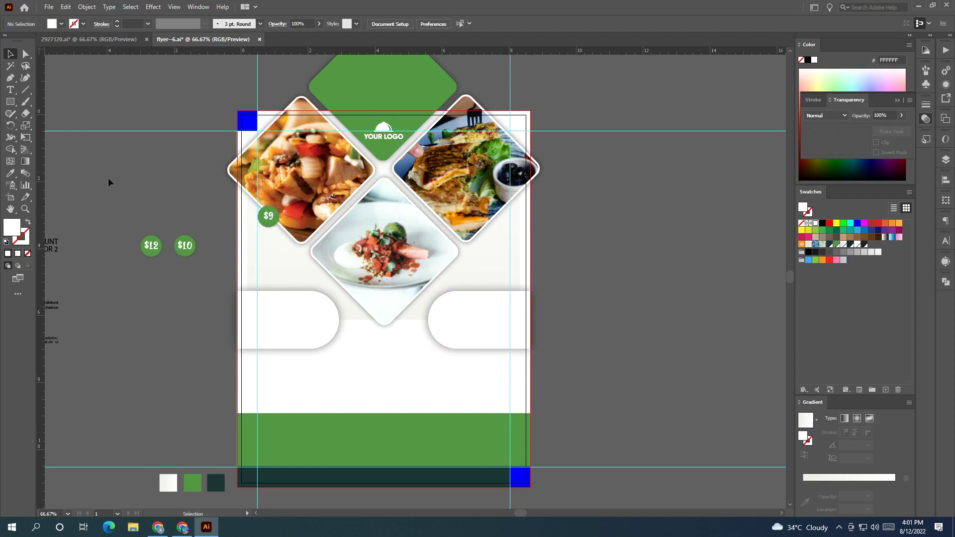
# Place $12 below the centre photo and $10 on the right photo's corner.
pyautogui.moveTo(164, 266)
pyautogui.mouseDown()
pyautogui.moveTo(367, 301)
pyautogui.moveTo(350, 293)
pyautogui.mouseUp()
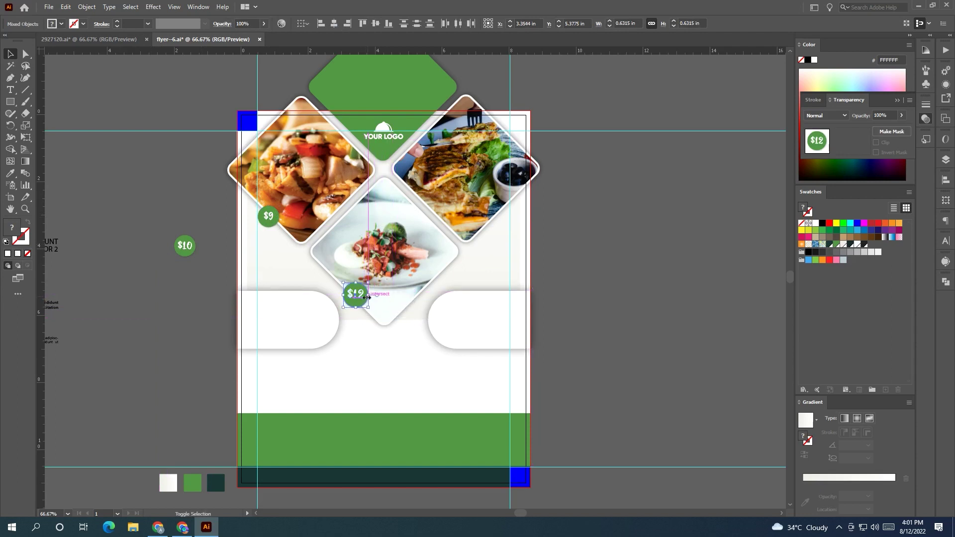
pyautogui.hscroll(1, 592, 317)
pyautogui.moveTo(166, 249)
pyautogui.mouseDown()
pyautogui.moveTo(479, 241)
pyautogui.moveTo(481, 220)
pyautogui.mouseUp()
pyautogui.click(604, 252)
pyautogui.scroll(-1, 603, 252)
pyautogui.click(351, 290)
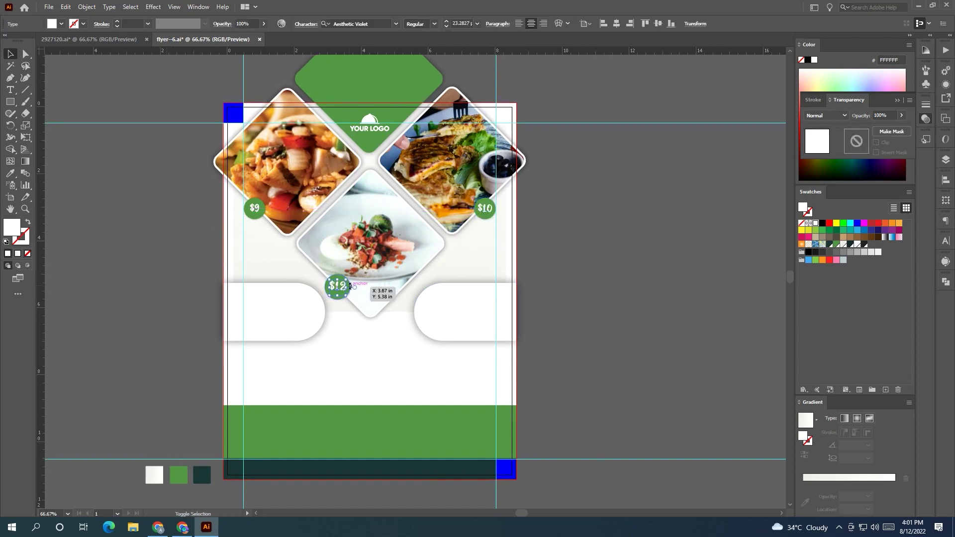
pyautogui.scroll(2, 351, 287)
pyautogui.keyDown('shift'); pyautogui.click(342, 291); pyautogui.keyUp('shift')
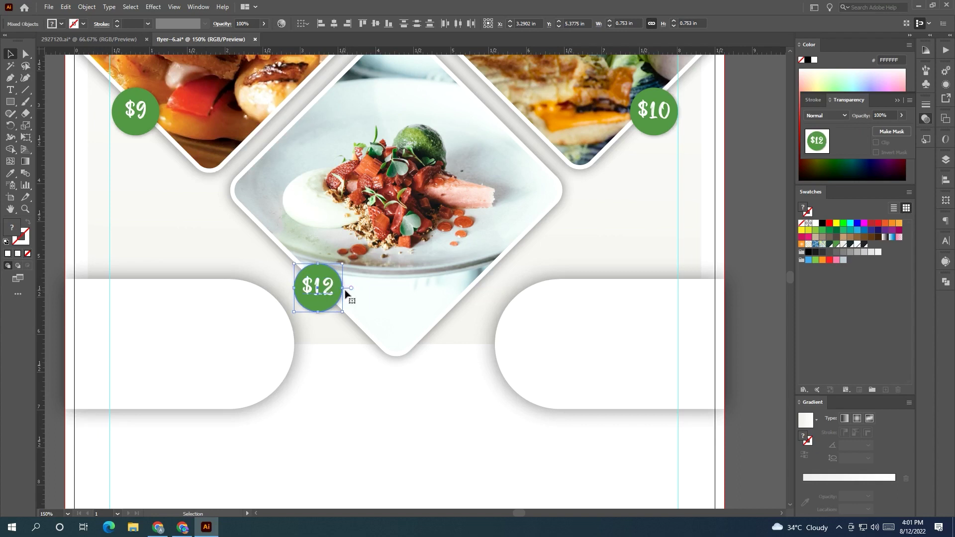
pyautogui.scroll(-1, 346, 291)
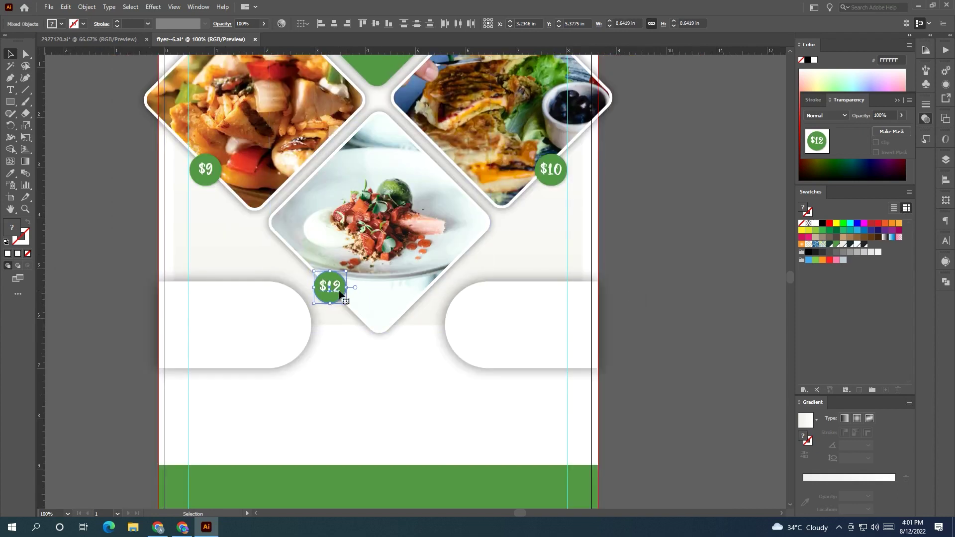
pyautogui.click(653, 322)
pyautogui.scroll(-1, 653, 322)
pyautogui.moveTo(522, 281); pyautogui.dragTo(592, 301)
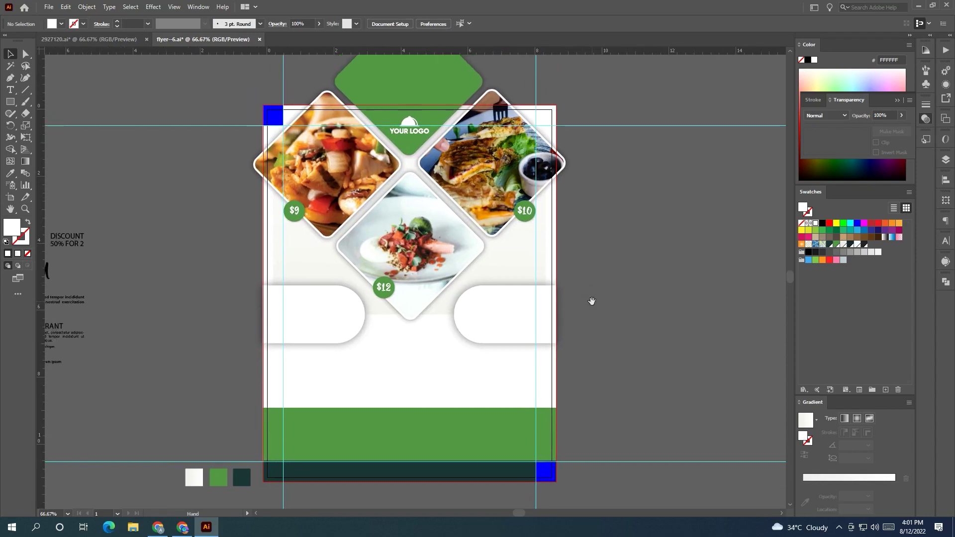
# Move Special Services into the left pill and bring it to front.
pyautogui.moveTo(441, 351); pyautogui.dragTo(609, 295)
pyautogui.click(204, 189)
pyautogui.moveTo(232, 192)
pyautogui.mouseDown()
pyautogui.moveTo(161, 198)
pyautogui.moveTo(512, 269)
pyautogui.moveTo(552, 300)
pyautogui.moveTo(446, 292)
pyautogui.mouseUp()
pyautogui.rightClick(512, 269)
pyautogui.click(578, 437)
pyautogui.click(696, 435)
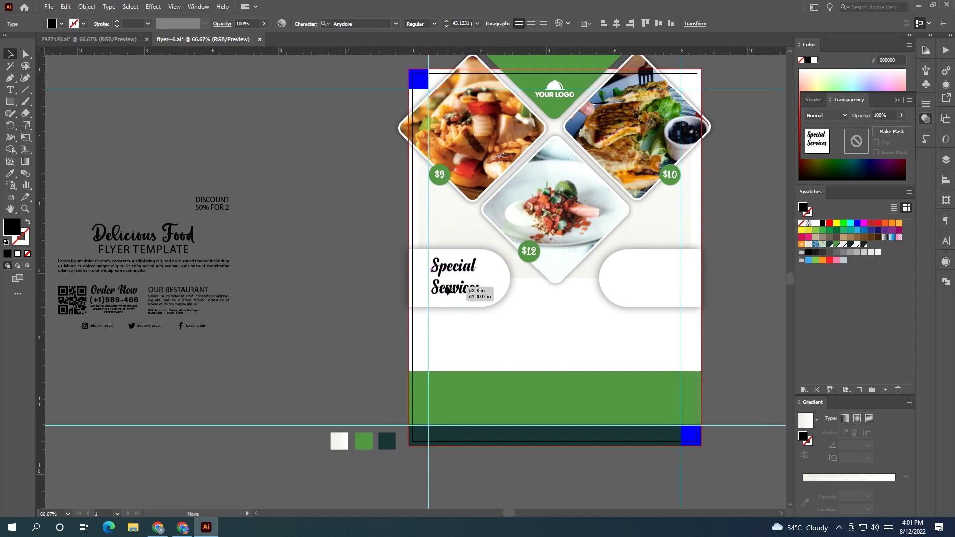
# Move DISCOUNT 50% FOR 2 into the right pill and bring it to front.
pyautogui.click(216, 200)
pyautogui.moveTo(215, 200); pyautogui.dragTo(648, 276)
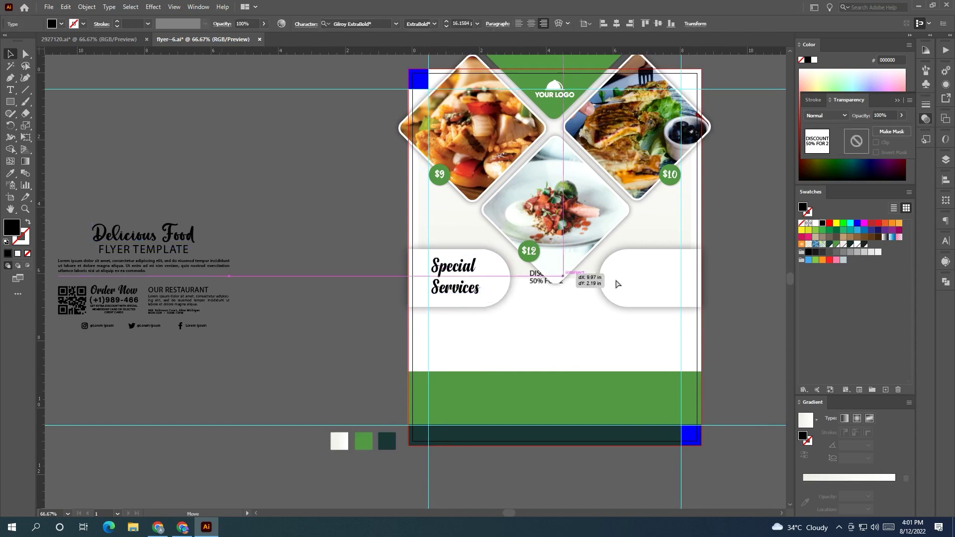
pyautogui.rightClick(655, 277)
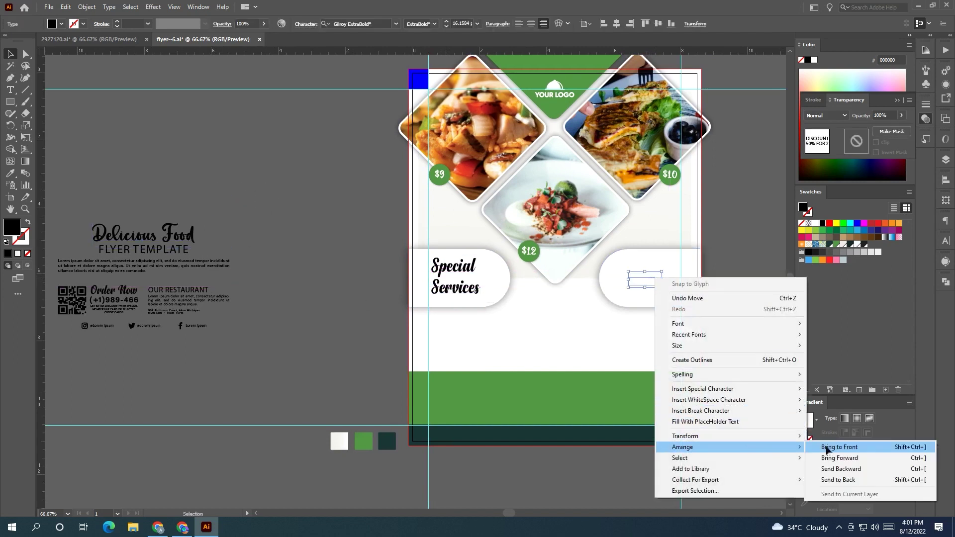
pyautogui.click(845, 447)
pyautogui.moveTo(334, 256); pyautogui.dragTo(165, 267)
# Eyedropper the flyer's green onto the Special Services text.
pyautogui.click(294, 301)
pyautogui.press('i')
pyautogui.click(298, 408)
pyautogui.press('v')
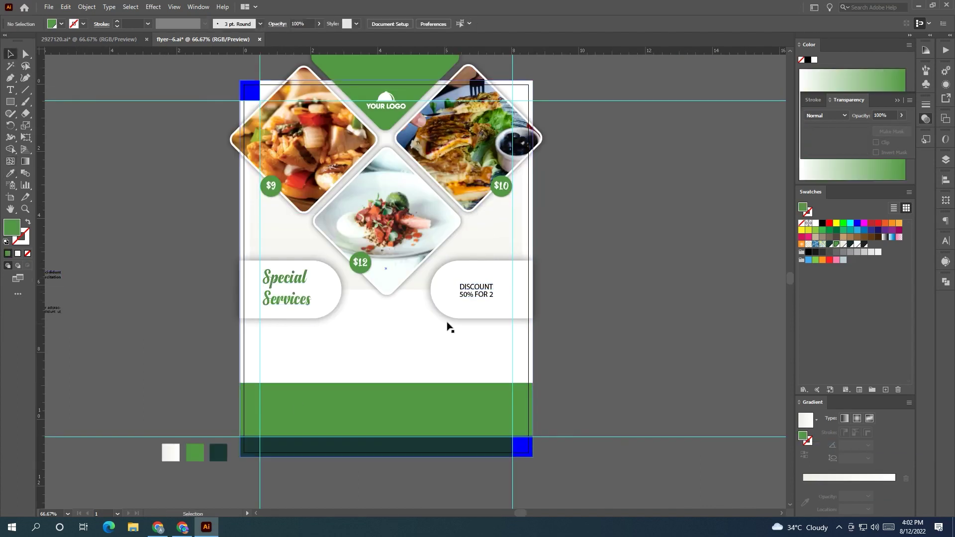
# Set DISCOUNT 50% FOR 2 to Acumin Variable Concept Black, enlarge it, and colour it green.
pyautogui.click(475, 291)
pyautogui.click(396, 24)
pyautogui.click(430, 89)
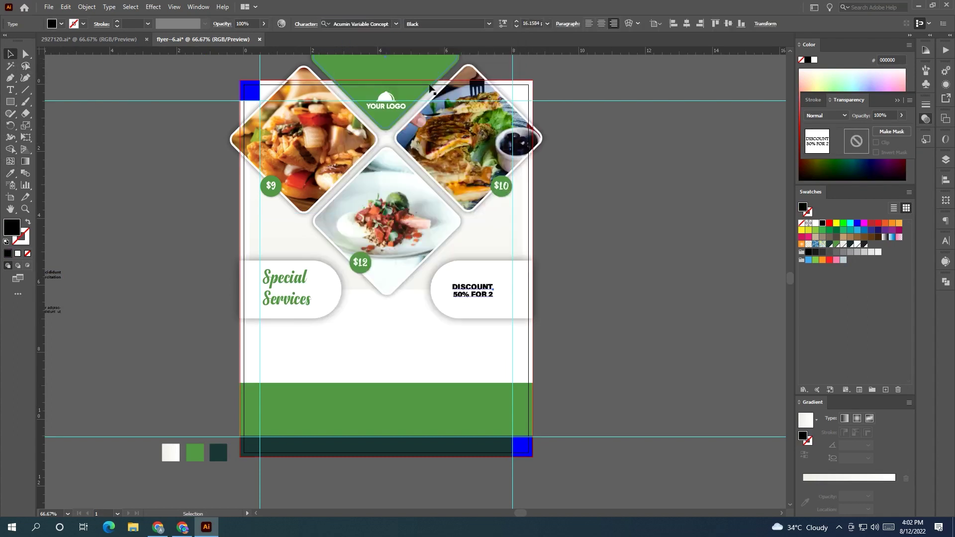
pyautogui.click(504, 24)
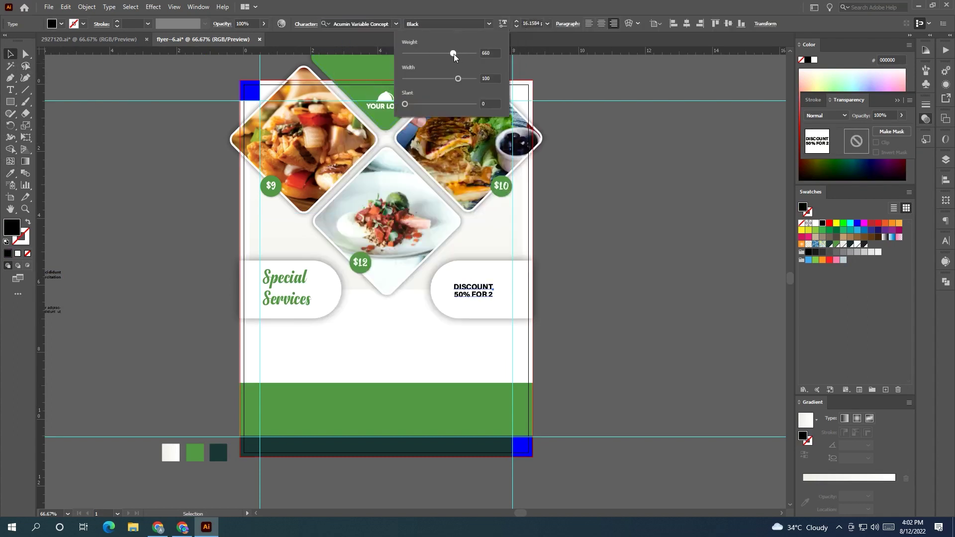
pyautogui.moveTo(455, 54); pyautogui.dragTo(453, 55)
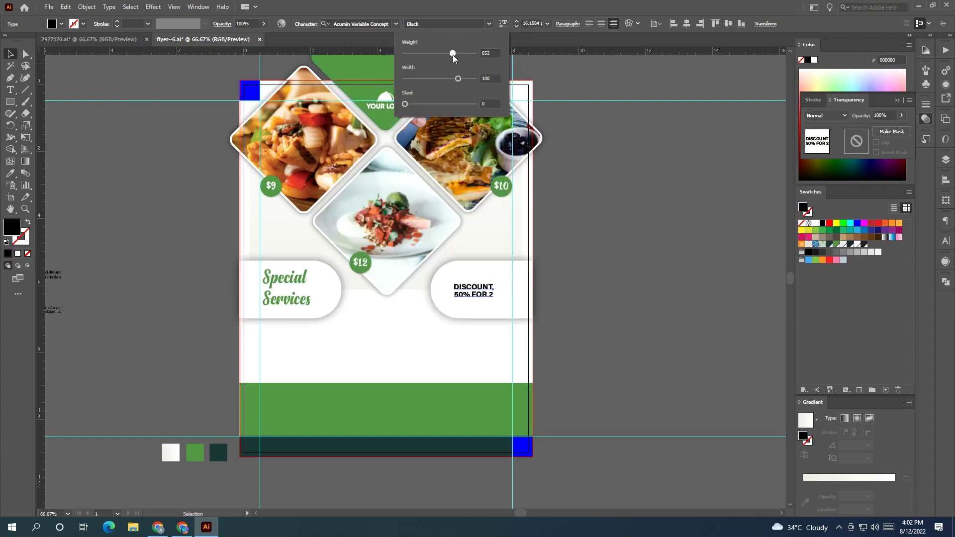
pyautogui.click(489, 132)
pyautogui.moveTo(494, 299)
pyautogui.mouseDown()
pyautogui.moveTo(512, 302)
pyautogui.moveTo(489, 295)
pyautogui.mouseUp()
pyautogui.click(378, 423)
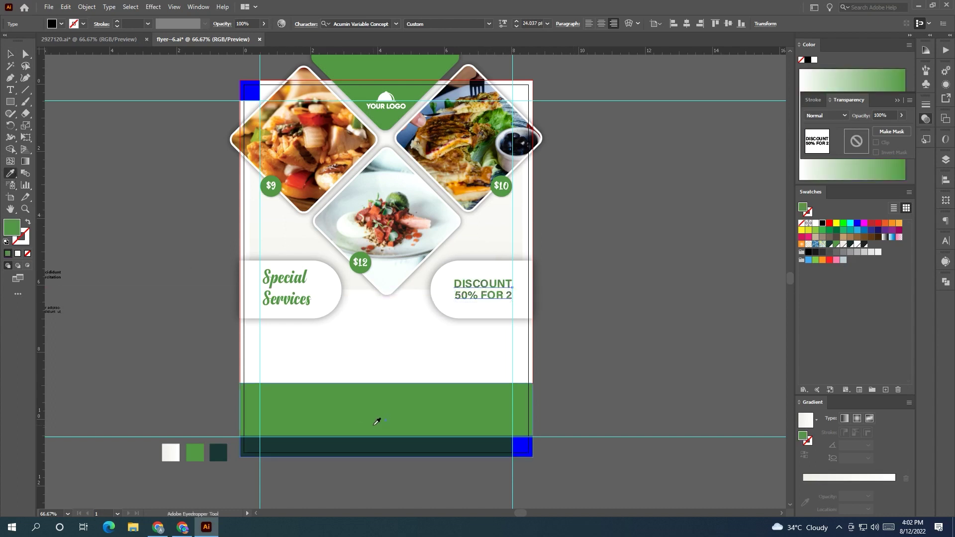
pyautogui.click(172, 223)
pyautogui.press('v')
pyautogui.click(453, 314)
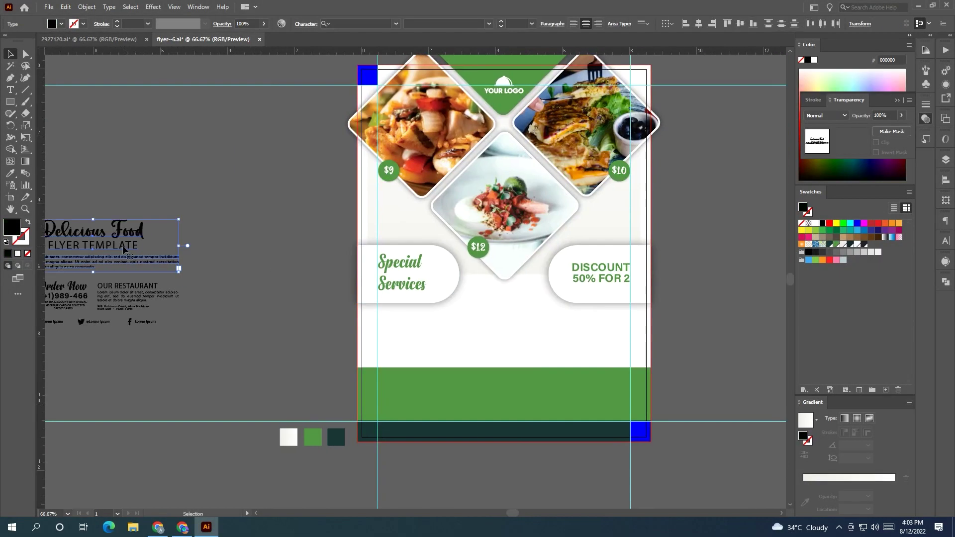
# Place the Delicious Food title block on the flyer, scaled and centred below the pills.
pyautogui.moveTo(125, 250); pyautogui.dragTo(575, 350)
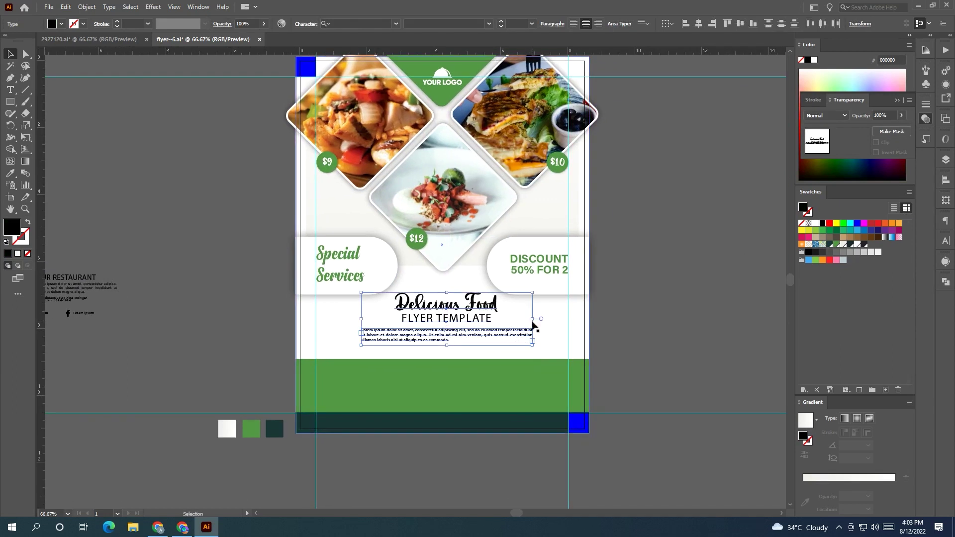
pyautogui.moveTo(535, 321); pyautogui.dragTo(546, 324)
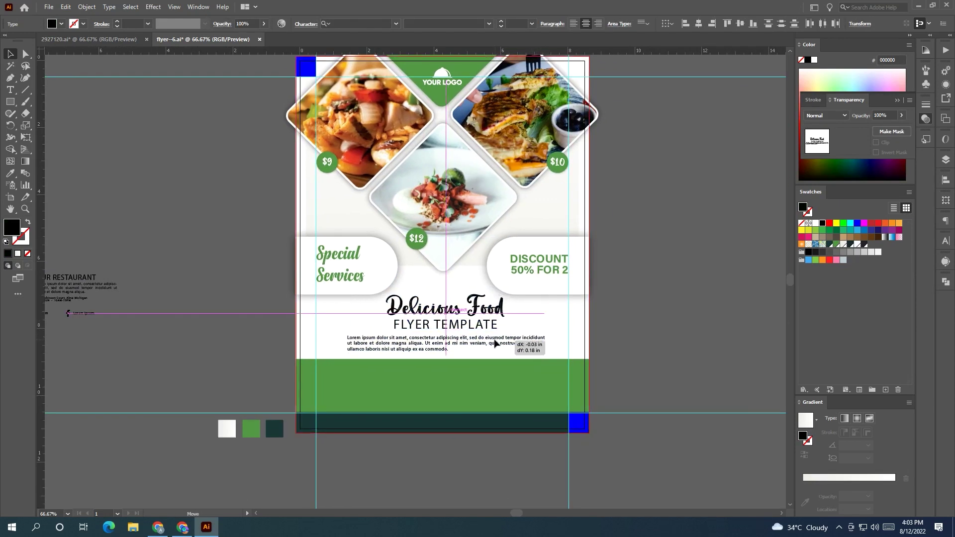
pyautogui.moveTo(545, 324); pyautogui.dragTo(552, 326)
pyautogui.moveTo(505, 345); pyautogui.dragTo(497, 342)
pyautogui.moveTo(549, 326)
pyautogui.mouseDown()
pyautogui.moveTo(554, 342)
pyautogui.moveTo(533, 348)
pyautogui.mouseUp()
pyautogui.click(472, 351)
# Centre the lorem ipsum paragraph on the flyer, undoing a trial green fill.
pyautogui.click(646, 342)
pyautogui.click(514, 349)
pyautogui.click(683, 26)
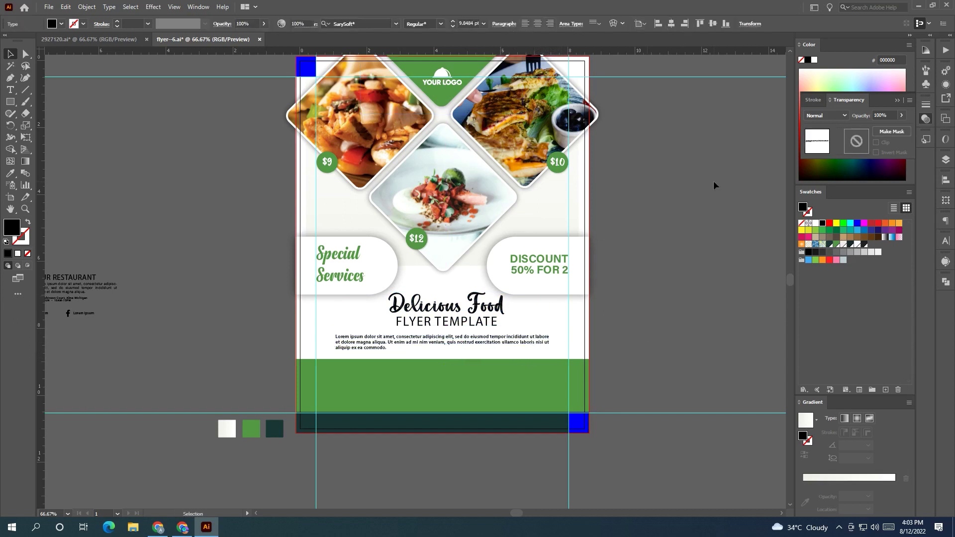
pyautogui.click(714, 182)
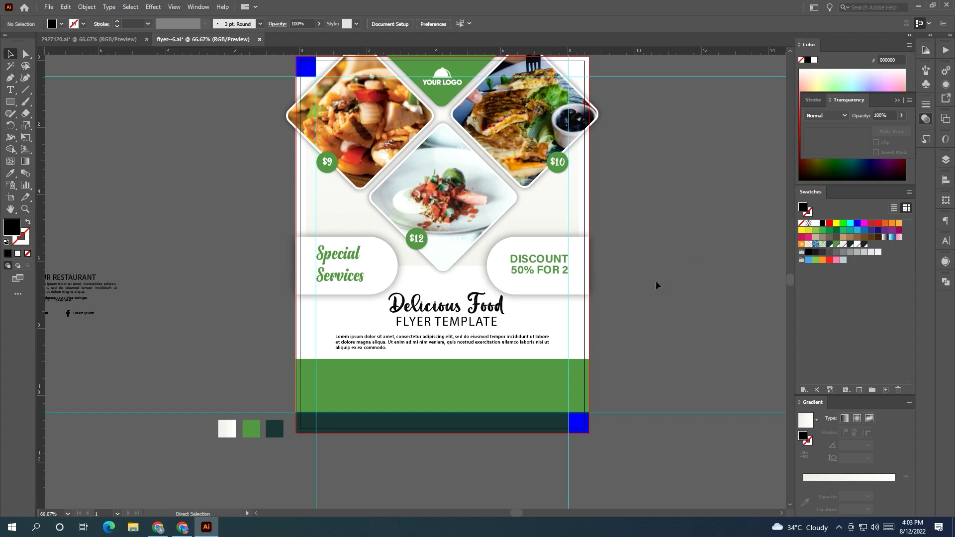
pyautogui.click(542, 343)
pyautogui.press('i')
pyautogui.click(390, 374)
pyautogui.hotkey('ctrl', 'z')
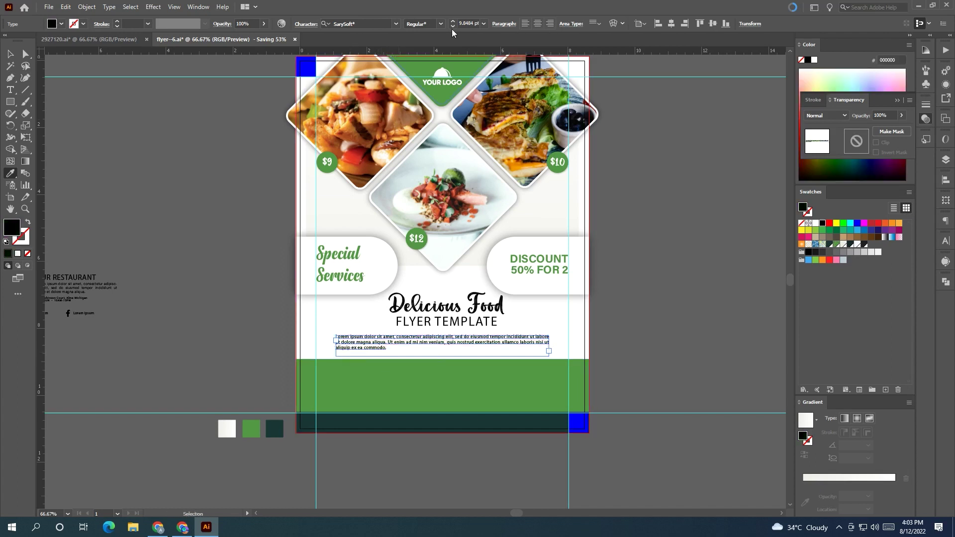
# Set the paragraph to Acumin Variable Concept with a lighter weight and a sampled colour.
pyautogui.click(396, 24)
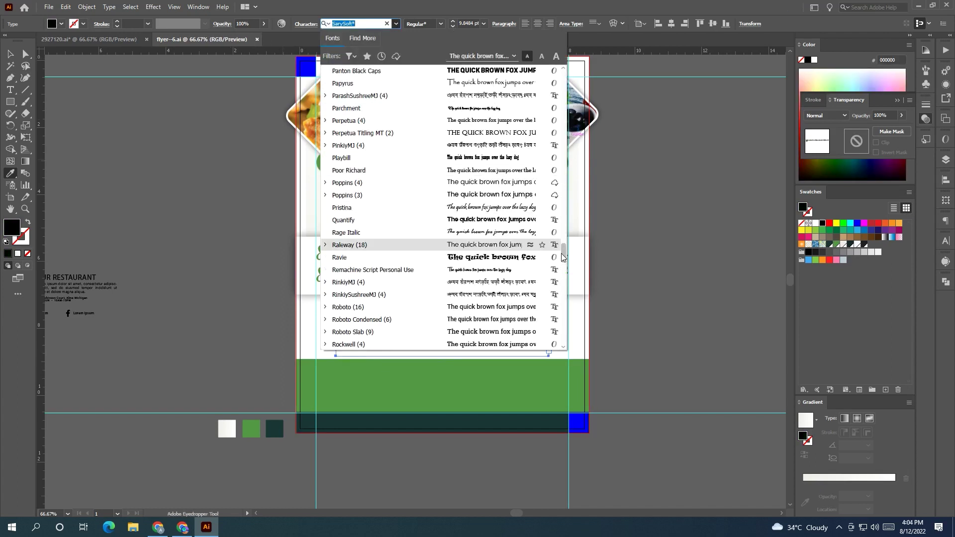
pyautogui.moveTo(563, 257); pyautogui.dragTo(563, 72)
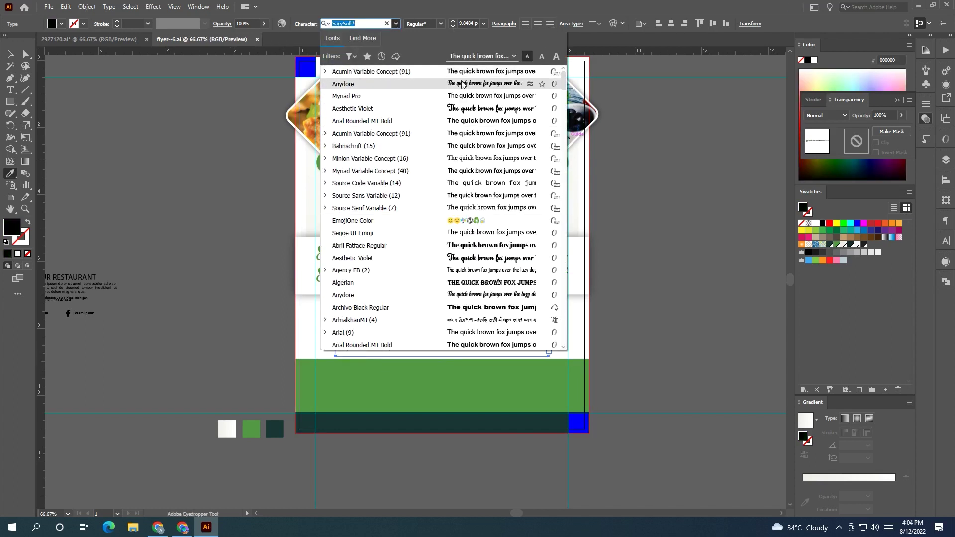
pyautogui.click(500, 71)
pyautogui.click(503, 25)
pyautogui.moveTo(431, 54); pyautogui.dragTo(410, 54)
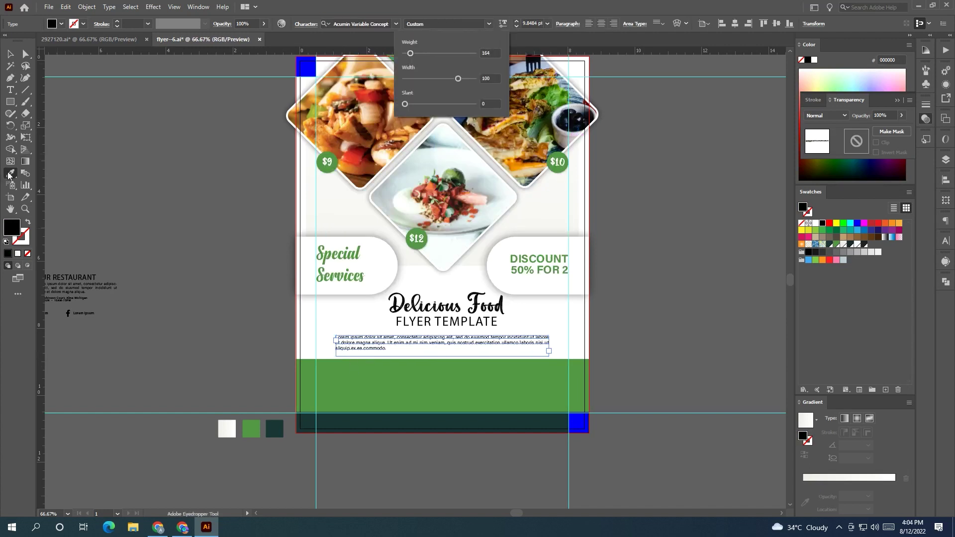
pyautogui.click(354, 363)
pyautogui.press('v')
pyautogui.hscroll(1, 201, 213)
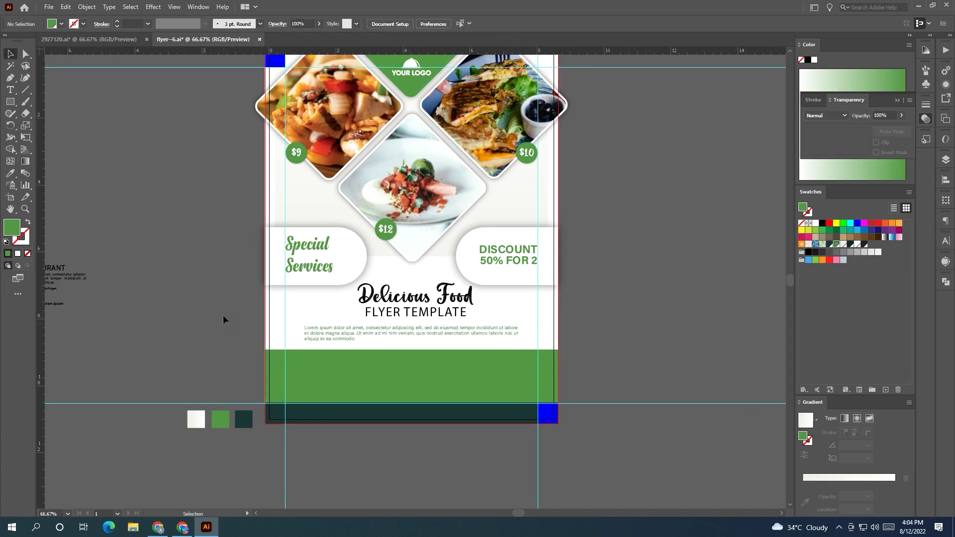
pyautogui.hscroll(1, 223, 315)
# Widen the lorem ipsum paragraph frame so it reflows to two lines.
pyautogui.click(503, 23)
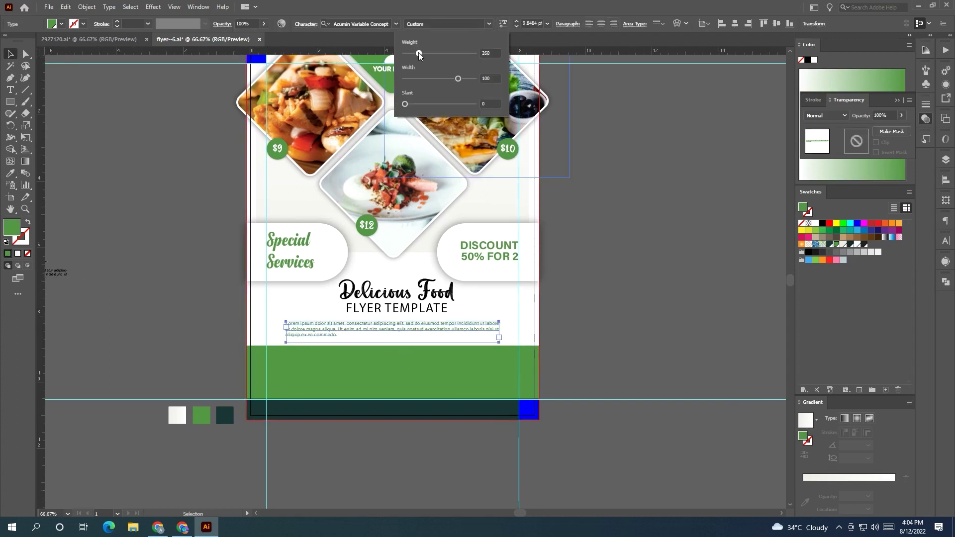
pyautogui.click(670, 283)
pyautogui.click(477, 334)
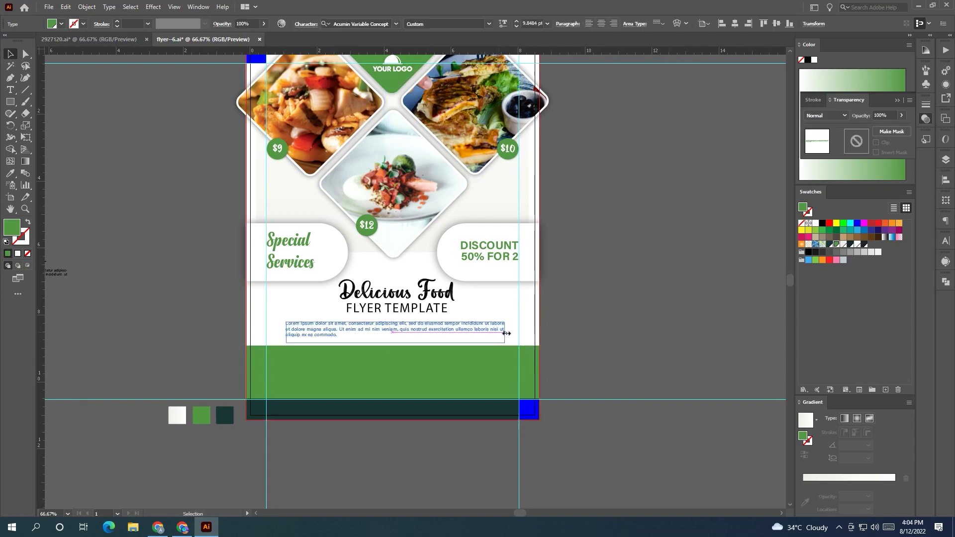
pyautogui.moveTo(515, 334); pyautogui.dragTo(518, 334)
pyautogui.moveTo(286, 335); pyautogui.dragTo(275, 333)
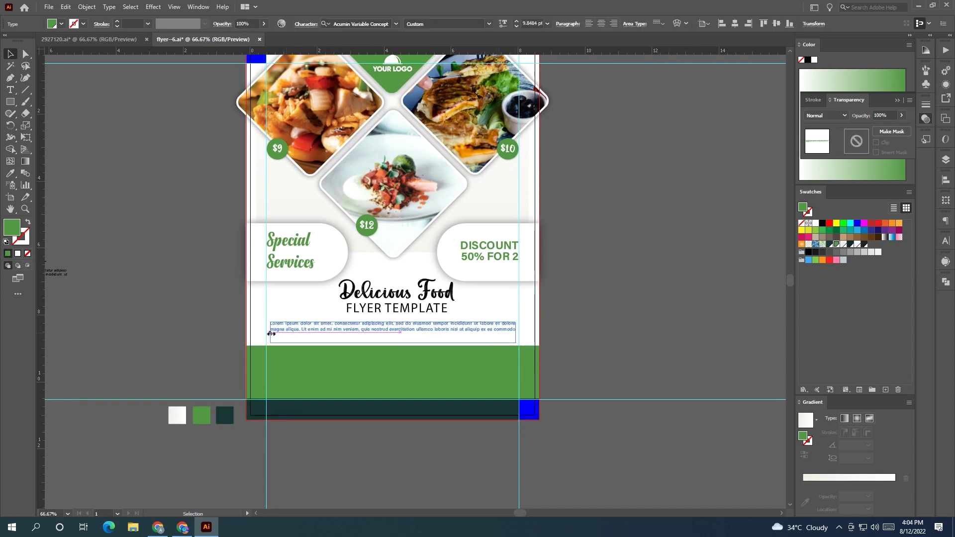
pyautogui.moveTo(351, 333); pyautogui.dragTo(394, 318)
# Centre the Delicious Food title group and its FLYER TEMPLATE line horizontally.
pyautogui.click(396, 311)
pyautogui.click(604, 28)
pyautogui.moveTo(406, 301); pyautogui.dragTo(411, 305)
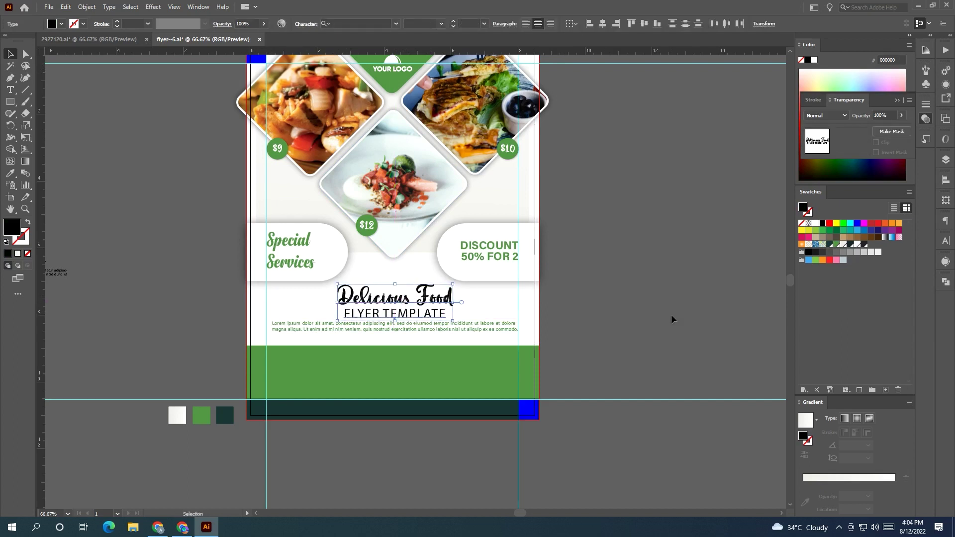
pyautogui.click(428, 314)
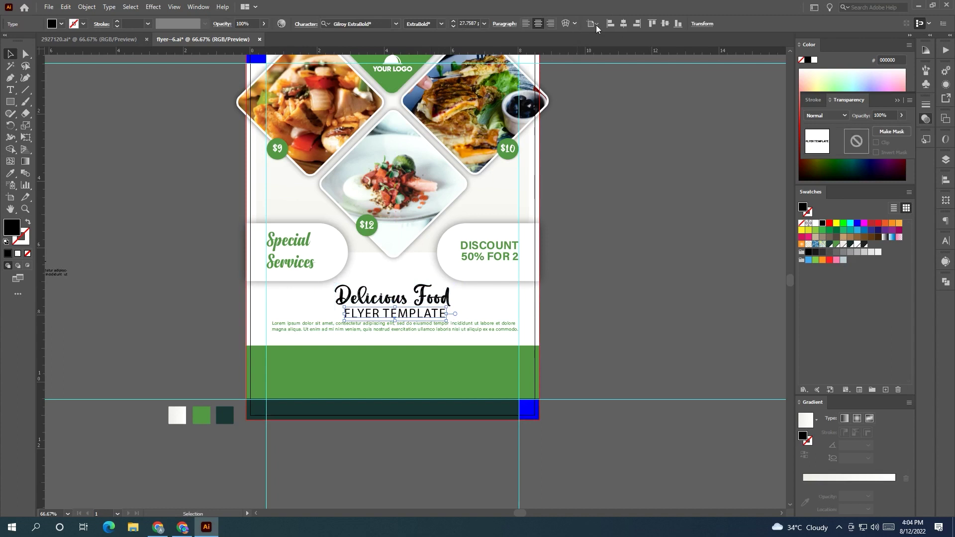
pyautogui.click(624, 27)
# Eyedropper green onto the Delicious Food heading and FLYER TEMPLATE, re-centring FLYER TEMPLATE.
pyautogui.click(393, 297)
pyautogui.press('i')
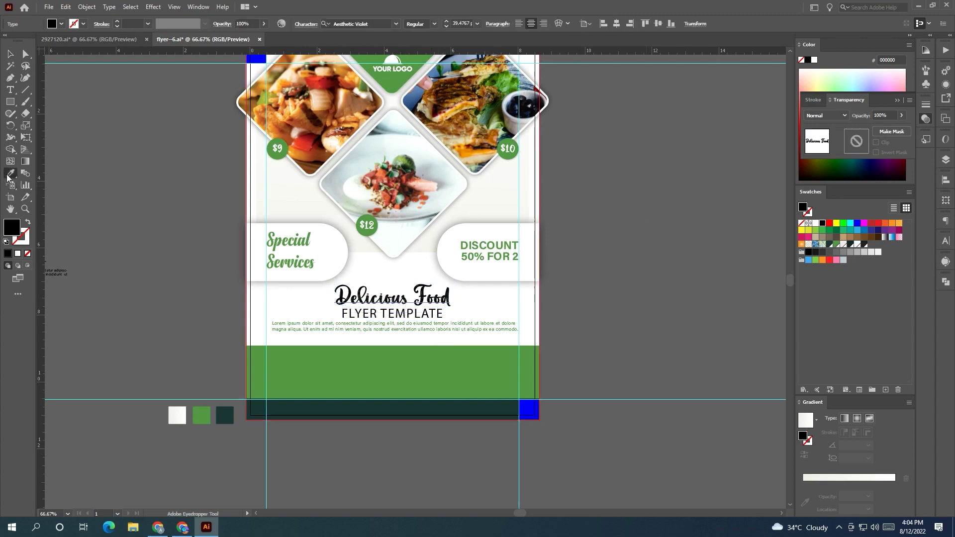
pyautogui.click(202, 416)
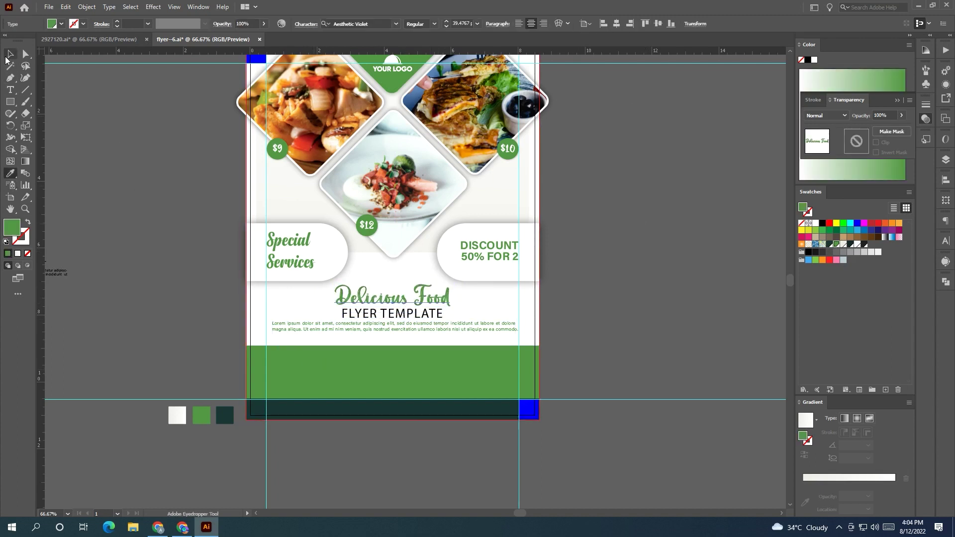
pyautogui.press('v')
pyautogui.click(207, 303)
pyautogui.click(380, 314)
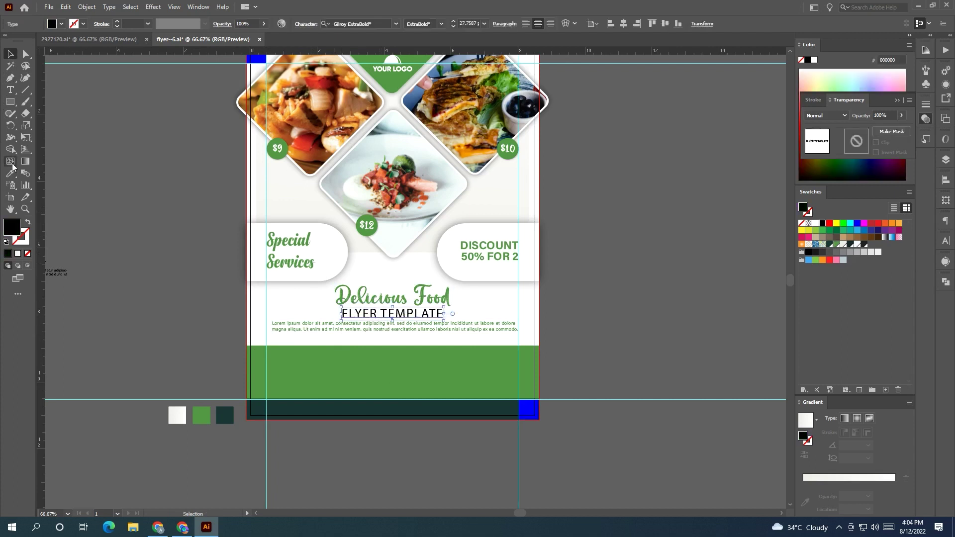
pyautogui.click(494, 245)
pyautogui.press('v')
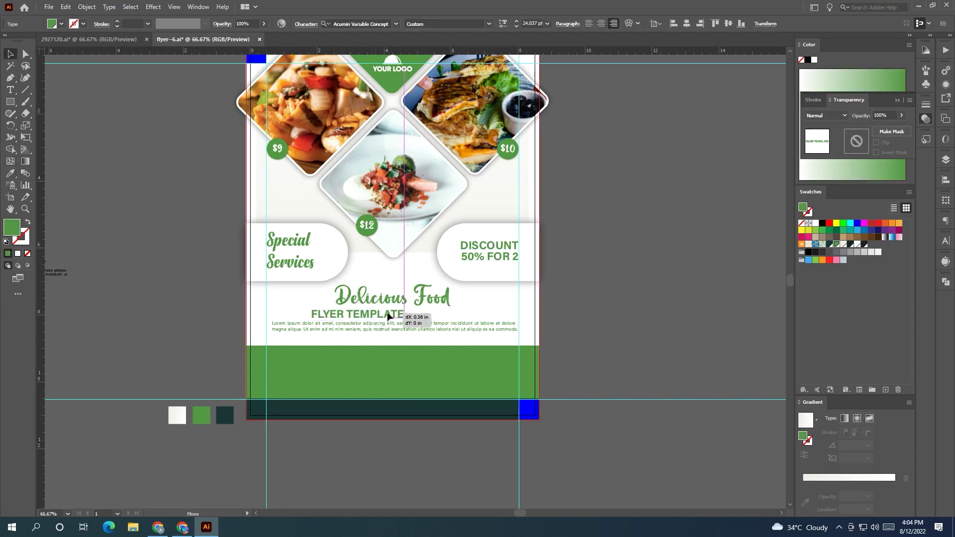
pyautogui.click(687, 24)
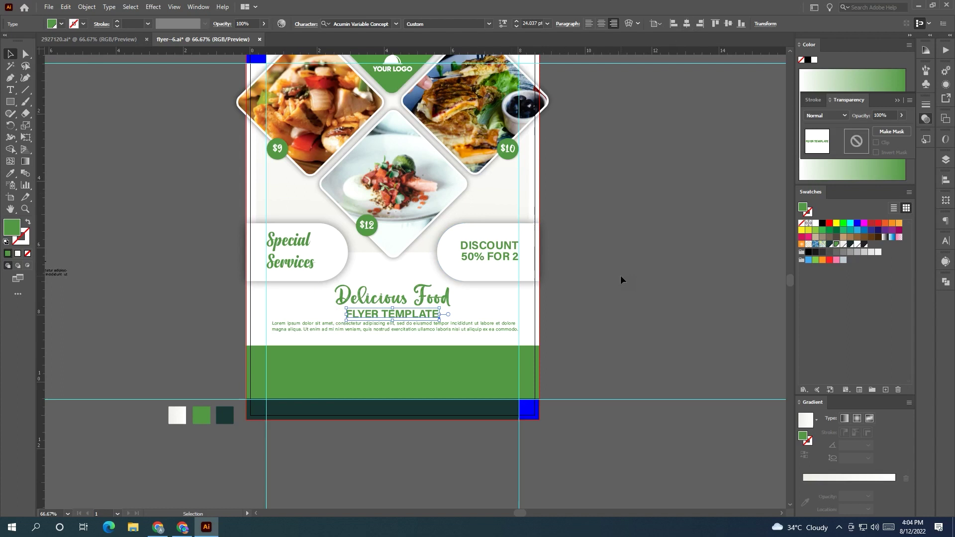
# Colour the Delicious Food heading with the dark green swatch.
pyautogui.keyDown('shift'); pyautogui.click(419, 299); pyautogui.keyUp('shift')
pyautogui.click(420, 298)
pyautogui.click(225, 414)
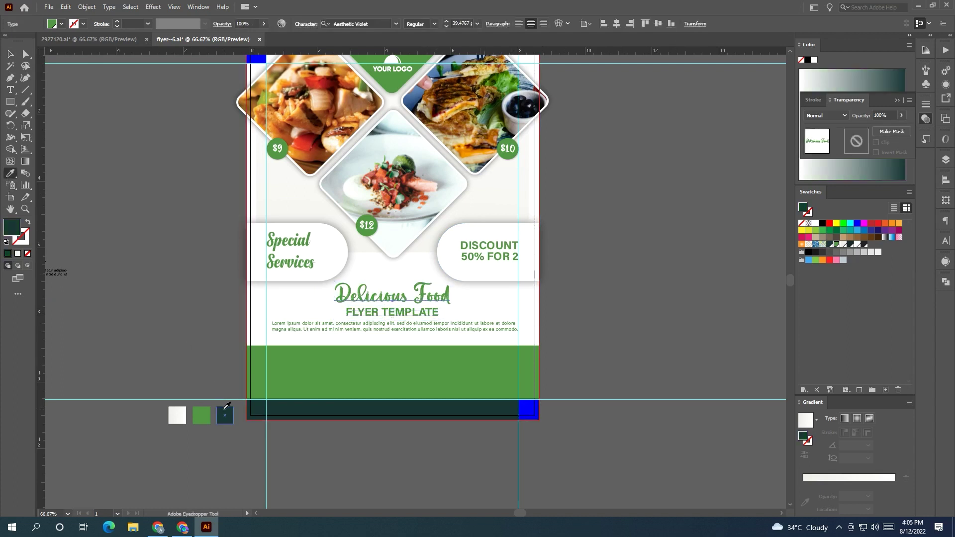
pyautogui.press('v')
pyautogui.hotkey('ctrl', 'z')
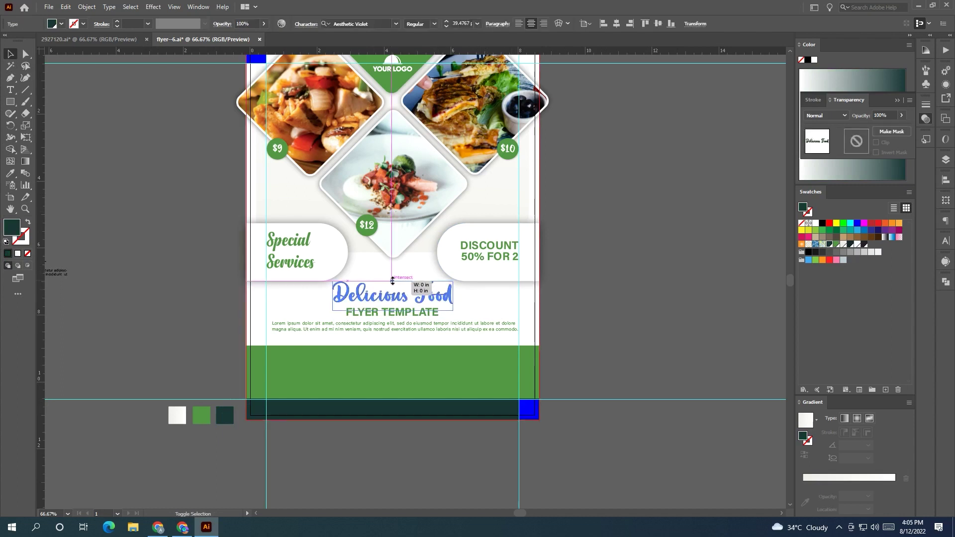
pyautogui.hotkey('ctrl', 'shift', 'z')
pyautogui.click(354, 270)
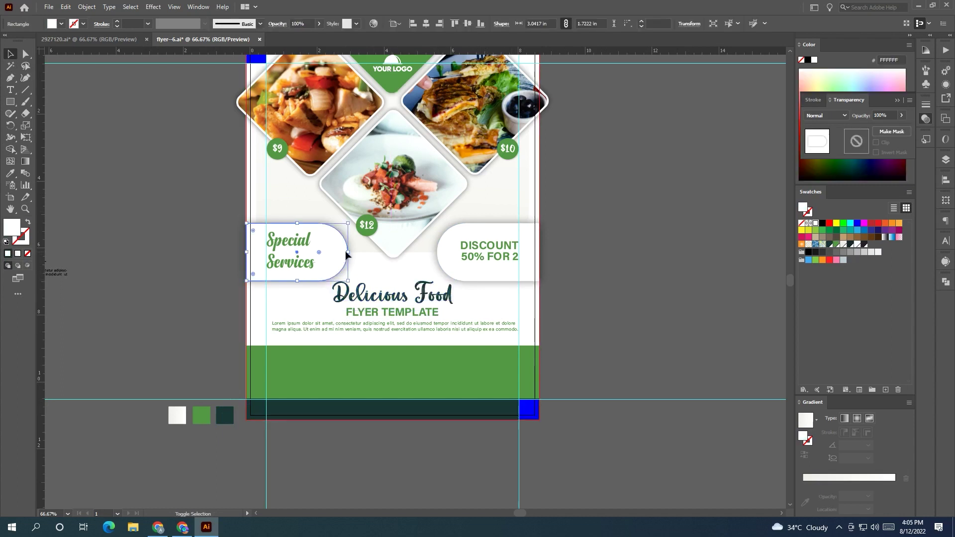
# Narrow the DISCOUNT pill shape slightly from its left side.
pyautogui.click(443, 258)
pyautogui.moveTo(443, 259); pyautogui.dragTo(443, 254)
pyautogui.click(652, 284)
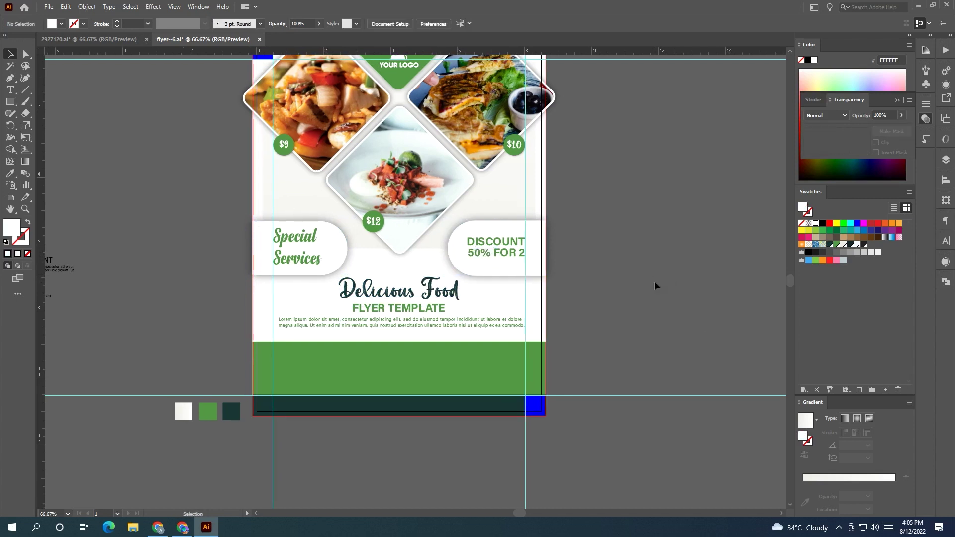
pyautogui.hscroll(-3, 655, 284)
pyautogui.hscroll(-5, 497, 283)
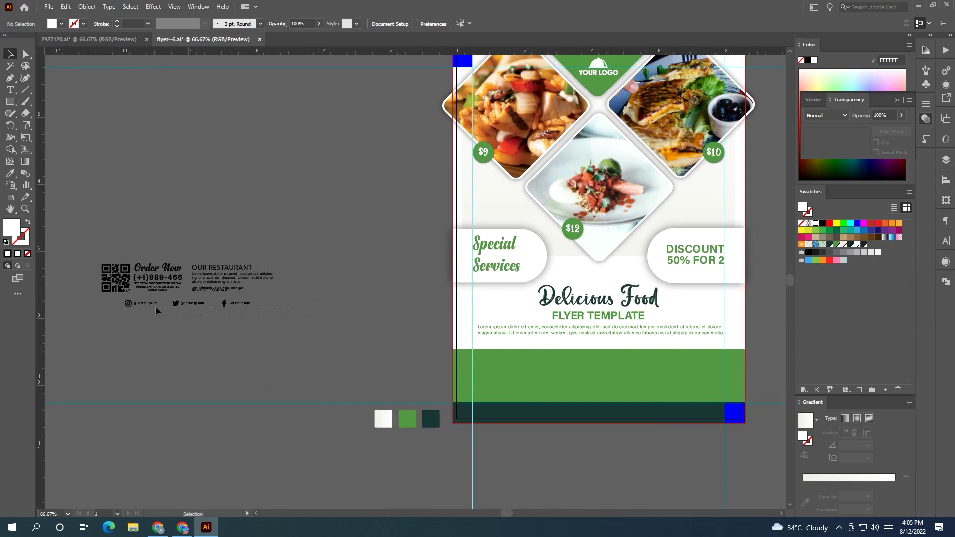
pyautogui.click(128, 306)
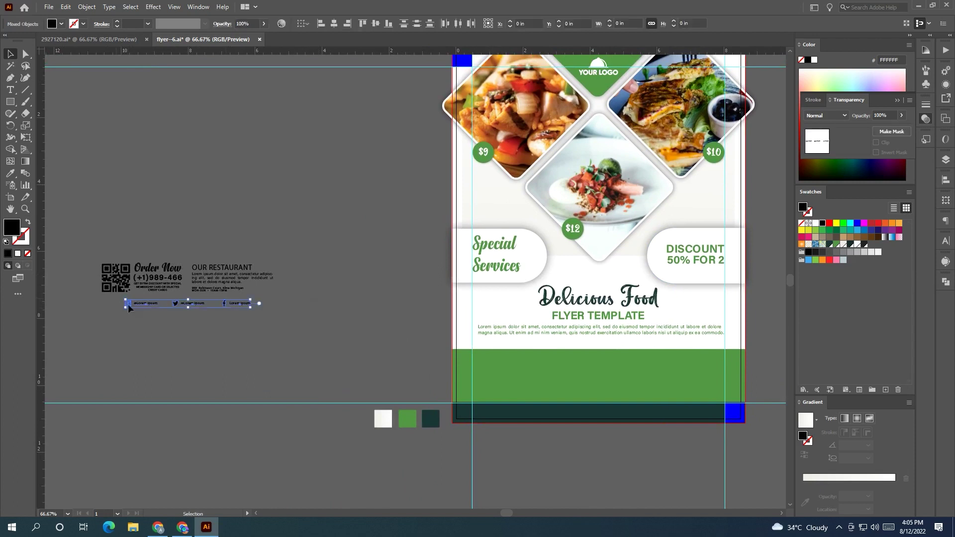
# Fill the social icons row White and centre it on the dark footer band.
pyautogui.click(815, 224)
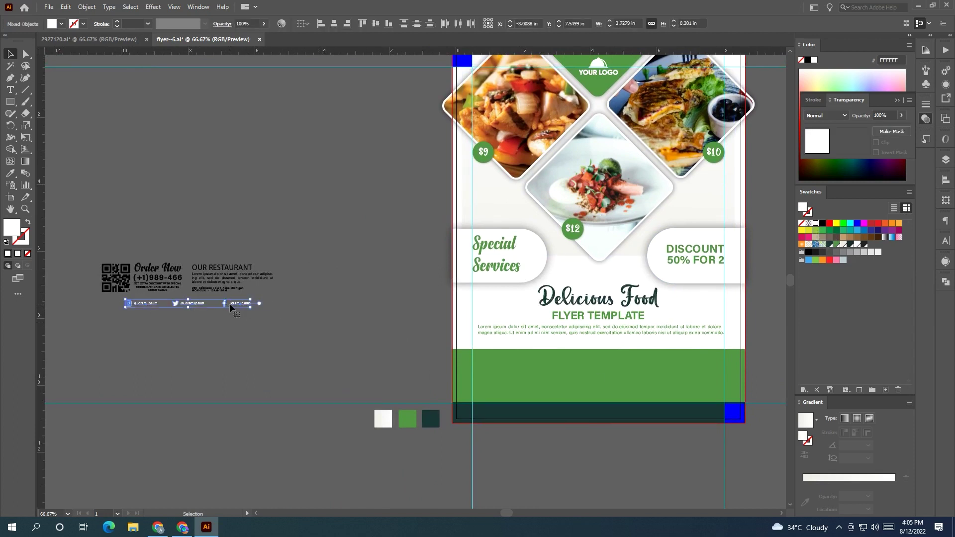
pyautogui.moveTo(230, 308)
pyautogui.mouseDown()
pyautogui.moveTo(660, 417)
pyautogui.moveTo(522, 410)
pyautogui.mouseUp()
pyautogui.press('v')
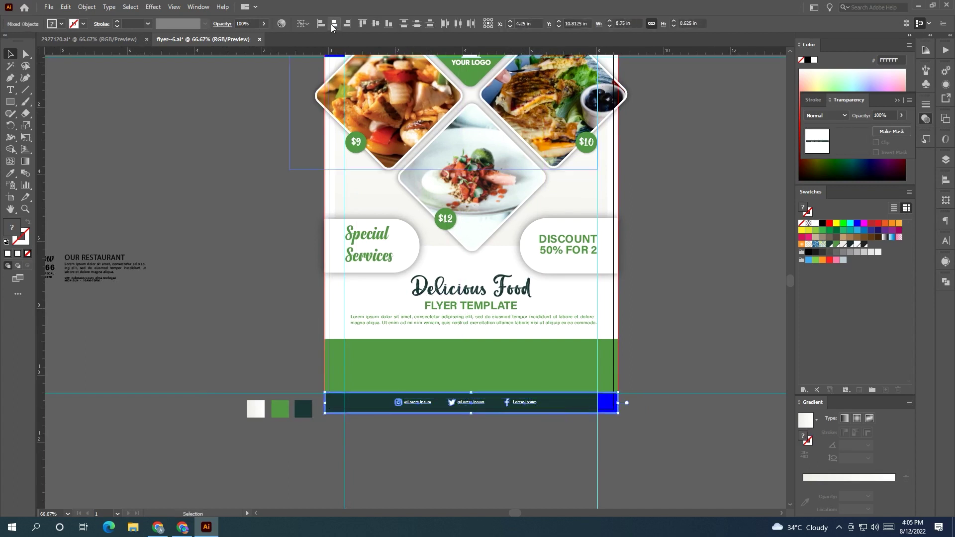
pyautogui.click(375, 23)
# Make the dark footer rectangle slightly taller.
pyautogui.click(554, 411)
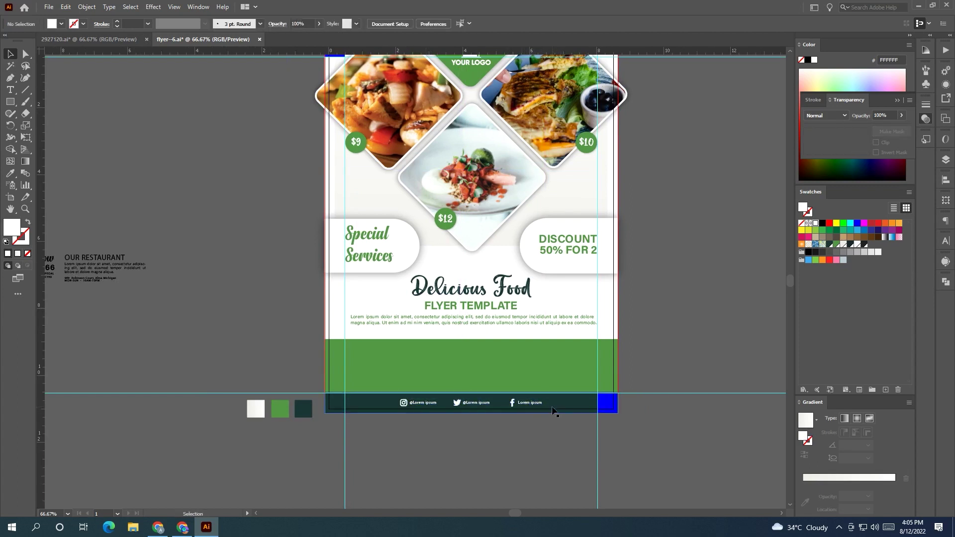
pyautogui.moveTo(472, 392); pyautogui.dragTo(472, 388)
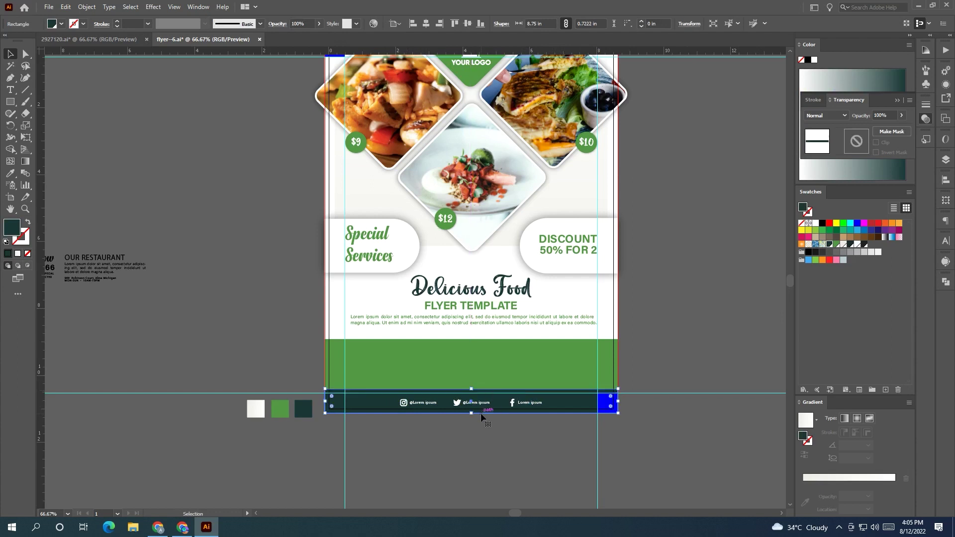
pyautogui.click(515, 440)
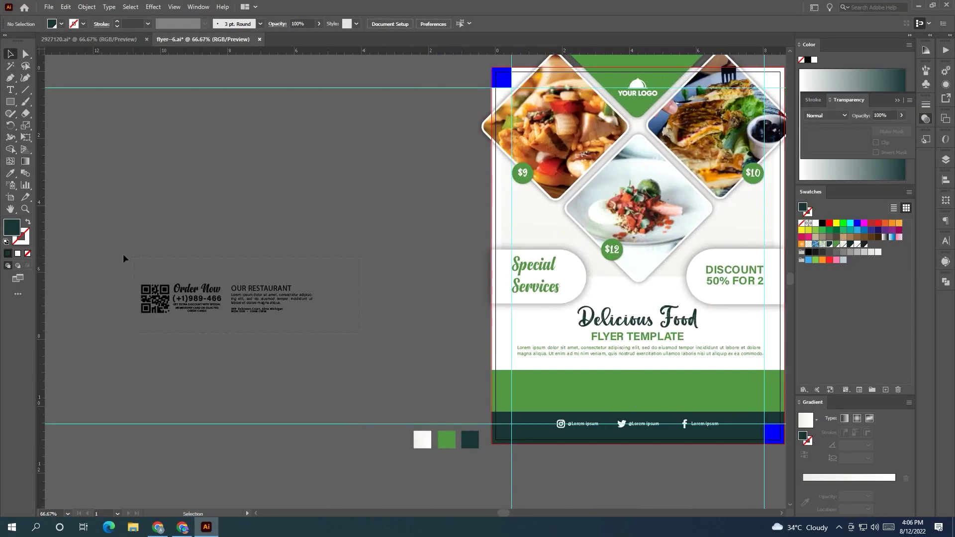
# Move the Order Now block into the green band and OUR RESTAURANT to its right side.
pyautogui.moveTo(193, 299); pyautogui.dragTo(563, 392)
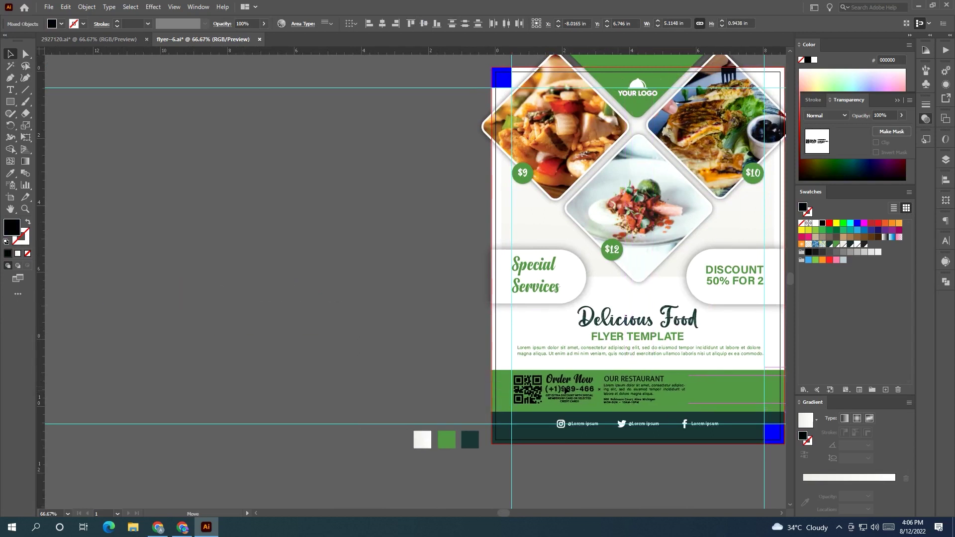
pyautogui.hotkey('ctrl', '0')
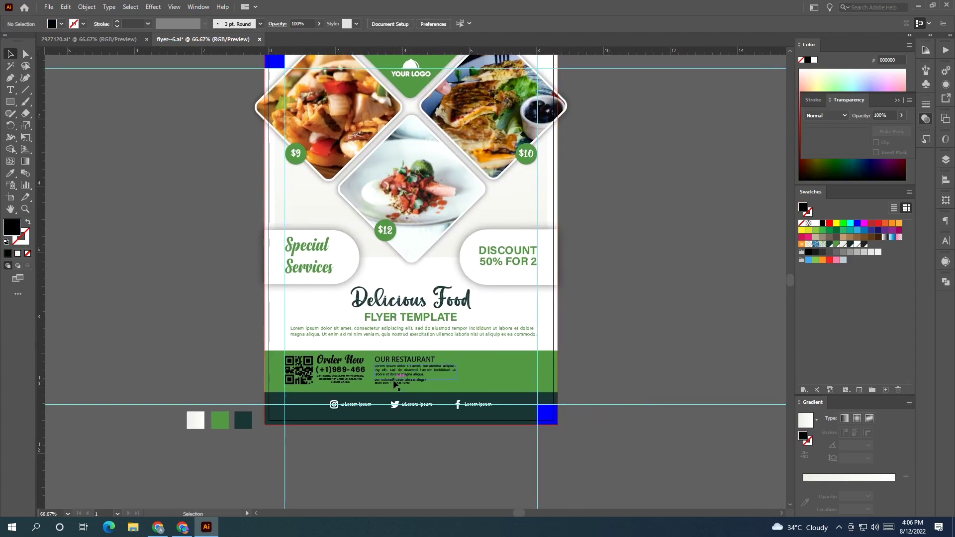
pyautogui.hotkey('ctrl', '1')
pyautogui.click(389, 332)
pyautogui.moveTo(390, 332); pyautogui.dragTo(514, 343)
# Fill the Order Now text white and nudge the block slightly right.
pyautogui.click(313, 337)
pyautogui.moveTo(314, 337)
pyautogui.mouseDown()
pyautogui.moveTo(335, 337)
pyautogui.moveTo(316, 337)
pyautogui.mouseUp()
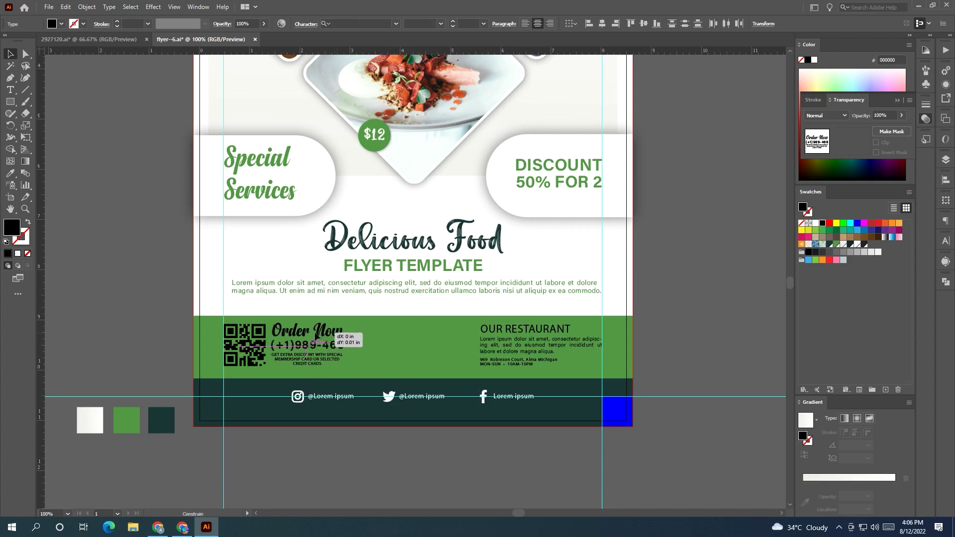
pyautogui.click(815, 224)
pyautogui.click(693, 290)
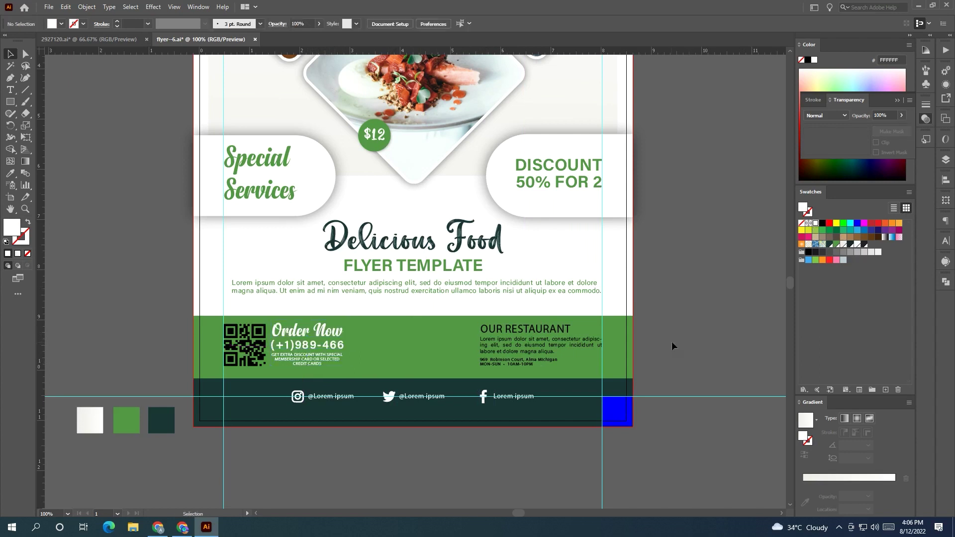
pyautogui.hscroll(-3, 508, 367)
pyautogui.moveTo(398, 335)
pyautogui.mouseDown()
pyautogui.moveTo(437, 333)
pyautogui.moveTo(402, 335)
pyautogui.mouseUp()
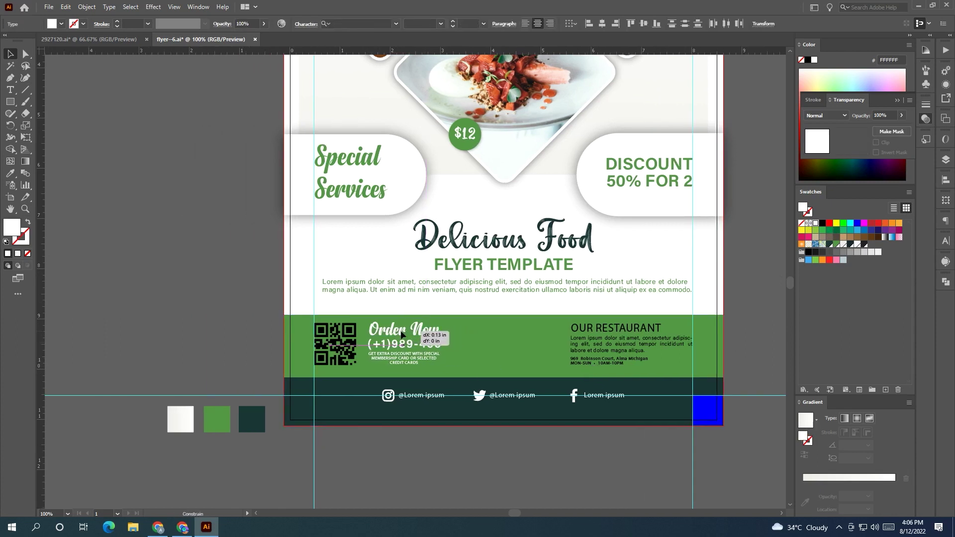
pyautogui.click(557, 355)
# Move the social icons row down and lower the dark footer's top edge.
pyautogui.hscroll(1, 702, 360)
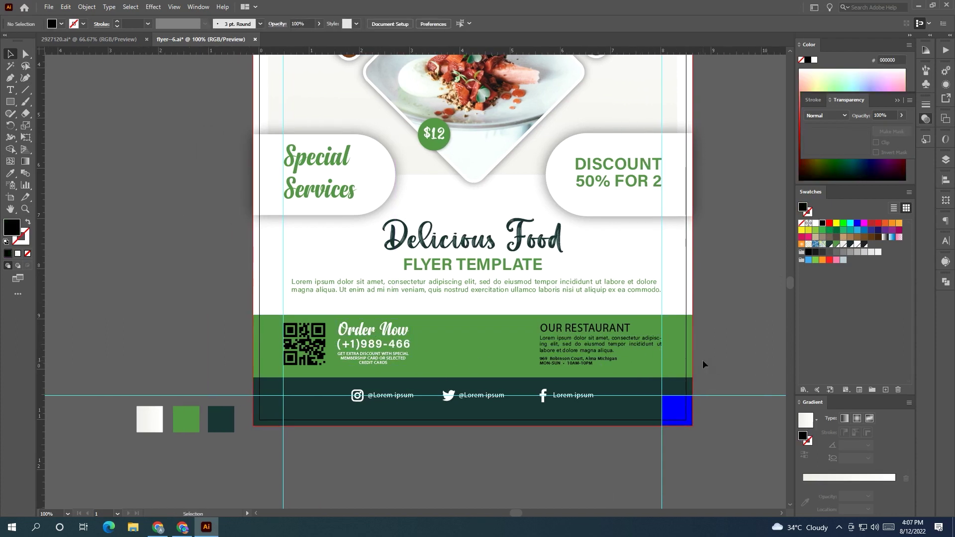
pyautogui.moveTo(542, 404); pyautogui.dragTo(542, 418)
pyautogui.click(475, 384)
pyautogui.moveTo(473, 378); pyautogui.dragTo(475, 413)
pyautogui.hscroll(1, 501, 453)
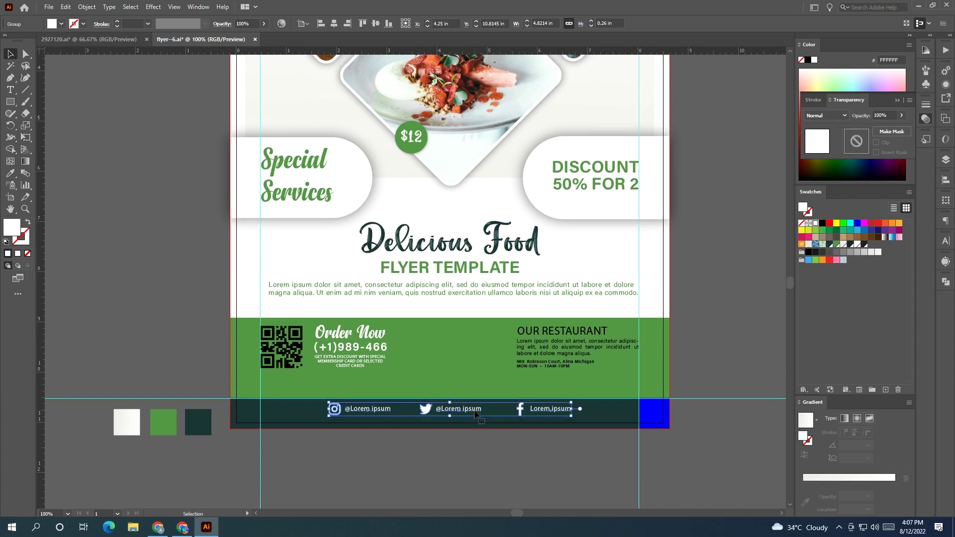
# Scale up the QR code and Order Now group proportionally.
pyautogui.click(566, 337)
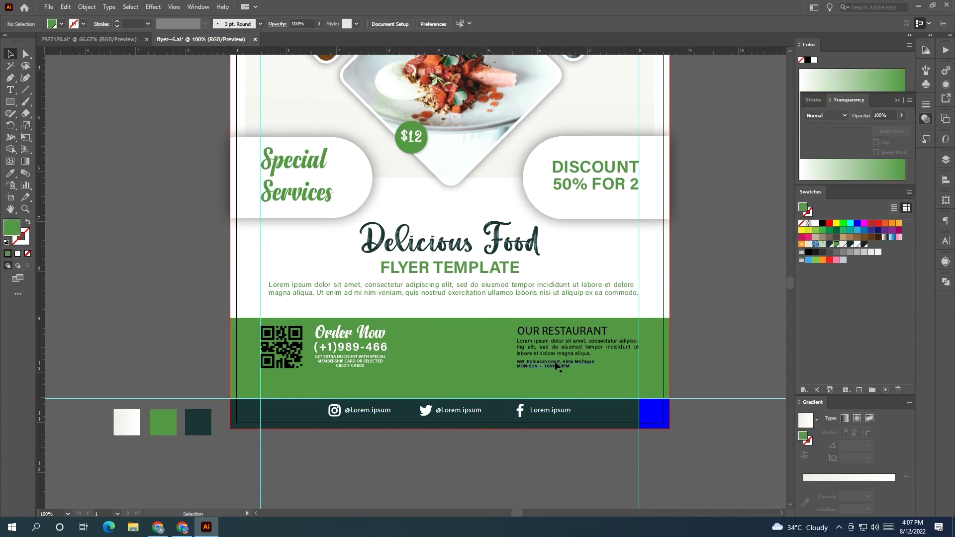
pyautogui.click(561, 334)
pyautogui.press('a')
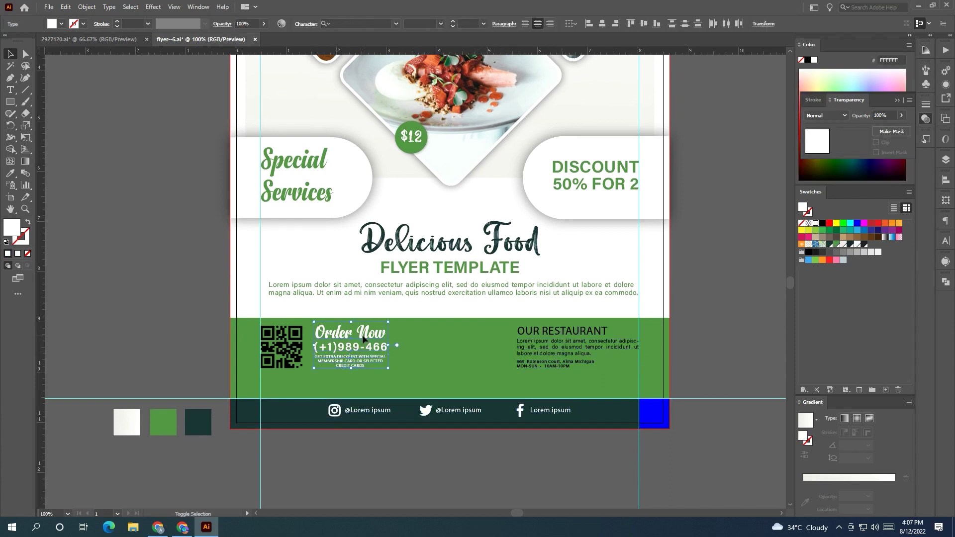
pyautogui.click(277, 350)
pyautogui.moveTo(304, 358); pyautogui.dragTo(304, 358)
pyautogui.press('v')
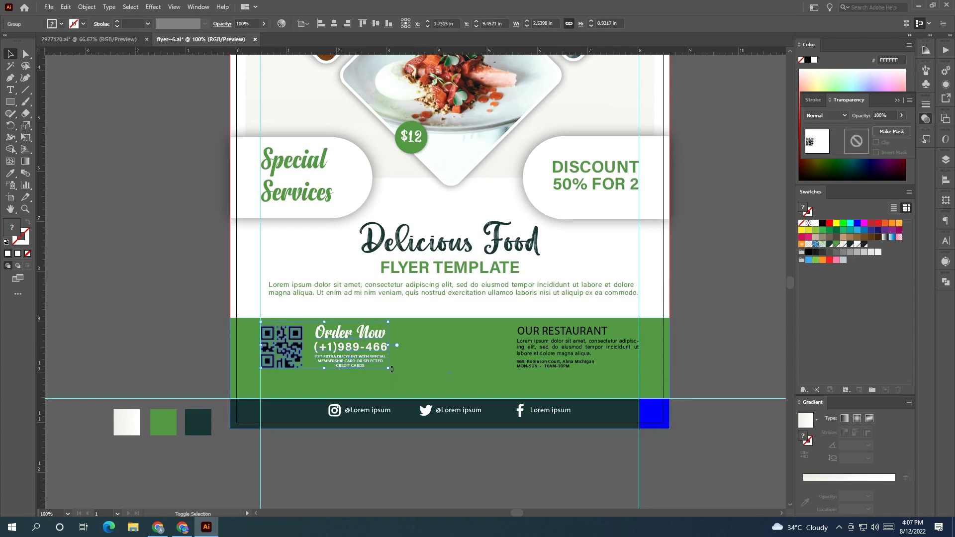
pyautogui.moveTo(388, 369); pyautogui.dragTo(444, 412)
# Enlarge the OUR RESTAURANT text block to fill the band's right side, then zoom out.
pyautogui.click(548, 358)
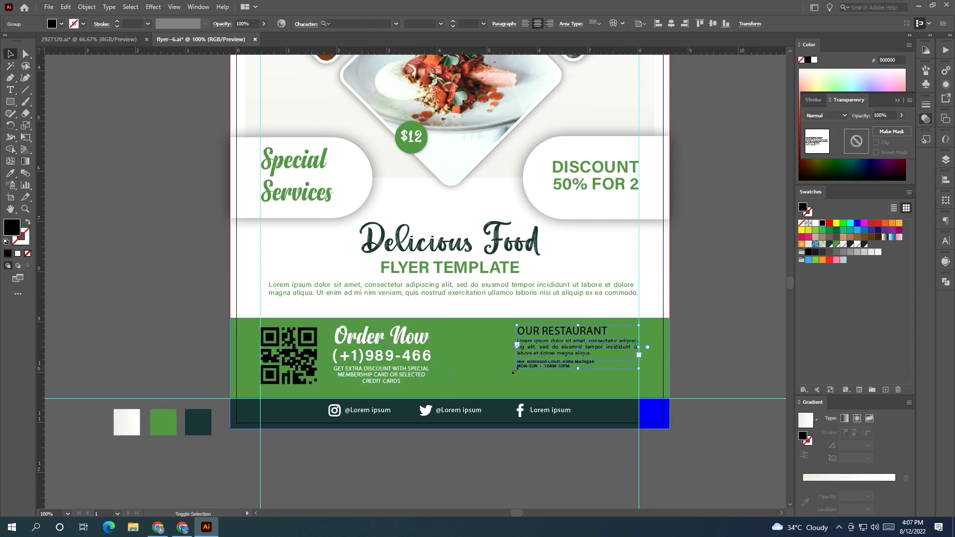
pyautogui.moveTo(518, 368); pyautogui.dragTo(453, 400)
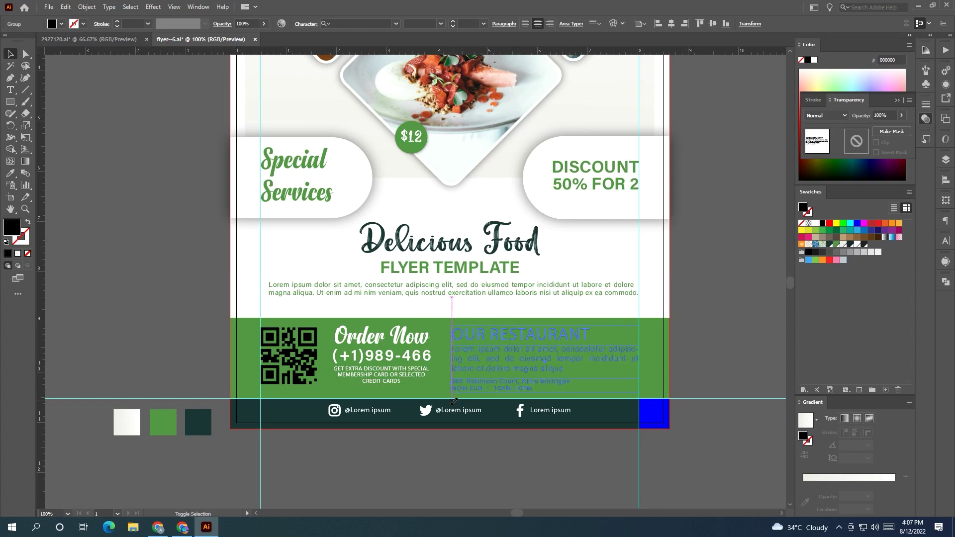
pyautogui.click(500, 456)
pyautogui.hotkey('ctrl', '-')
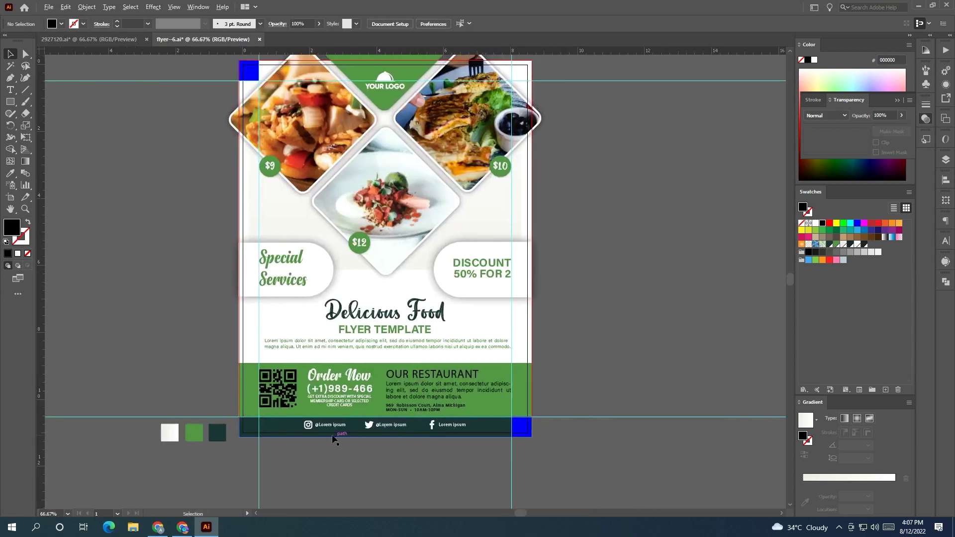
pyautogui.scroll(1, 333, 439)
pyautogui.moveTo(272, 375); pyautogui.dragTo(272, 374)
pyautogui.click(472, 367)
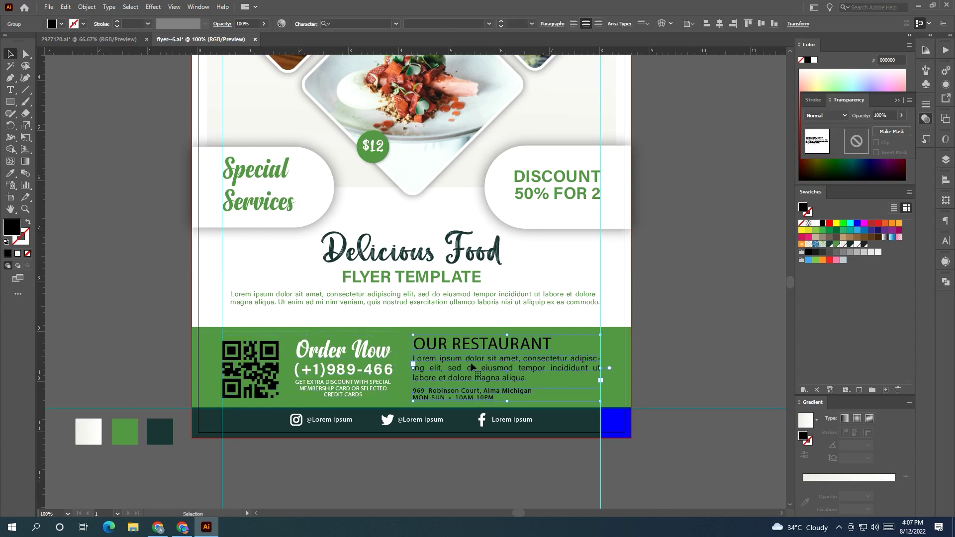
pyautogui.hotkey('ctrl', '-')
# Ungroup the OUR RESTAURANT text and eyedrop the dark green swatch onto the QR code.
pyautogui.rightClick(453, 353)
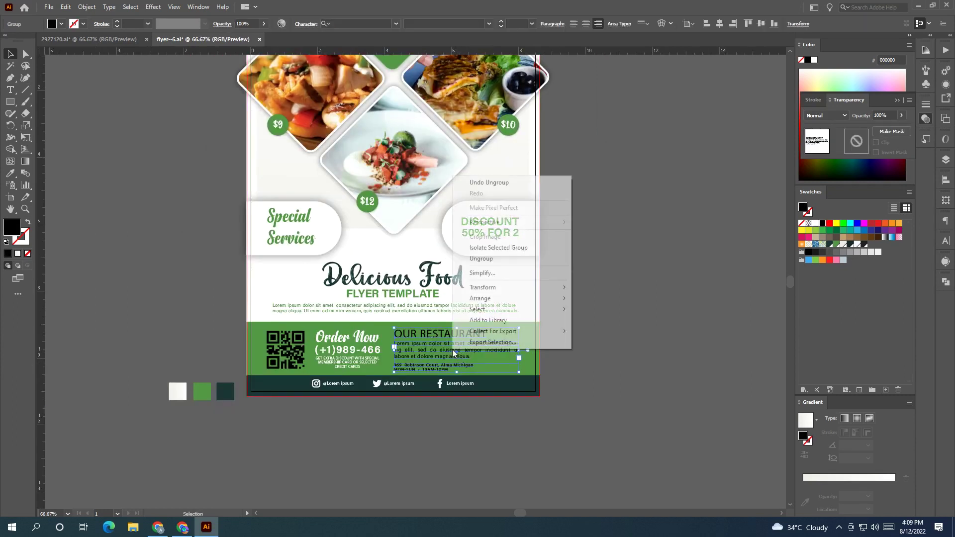
pyautogui.click(512, 258)
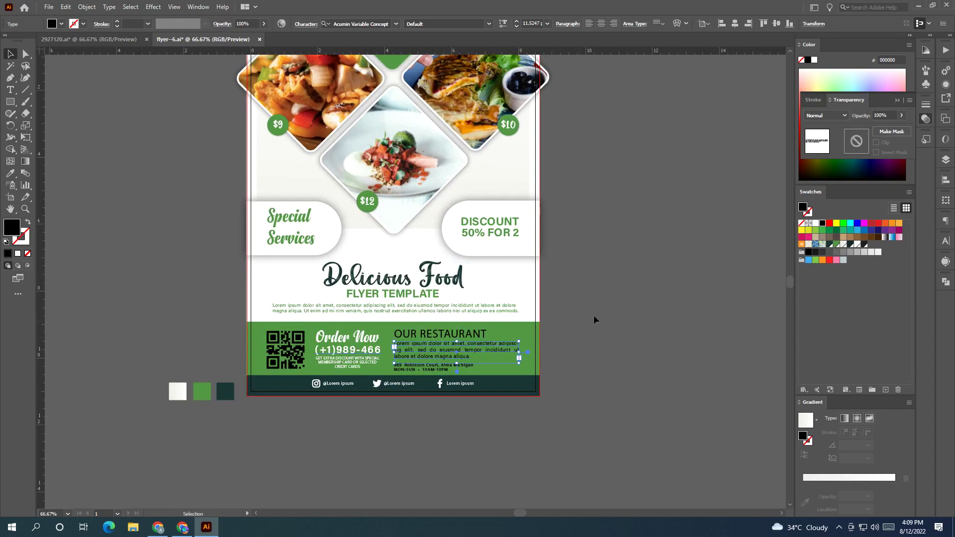
pyautogui.click(721, 322)
pyautogui.click(286, 351)
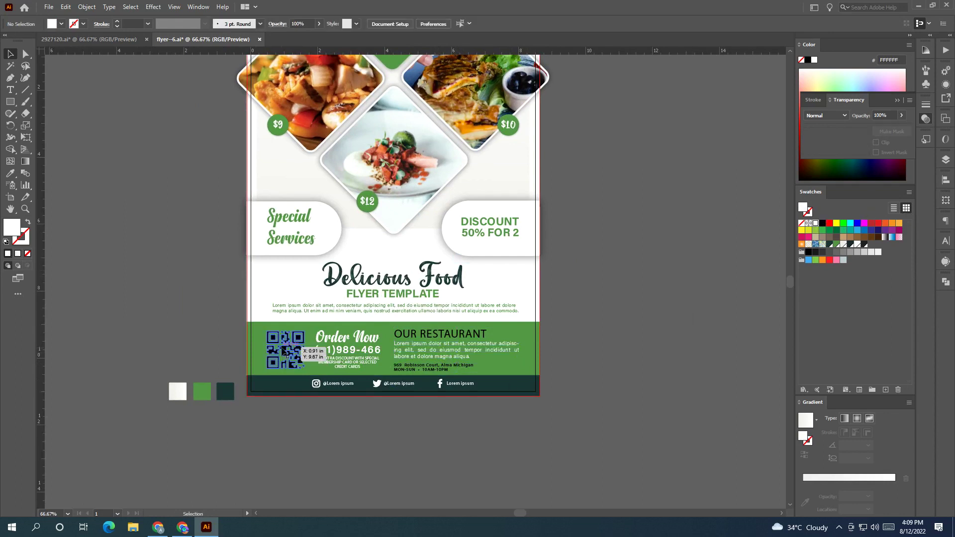
pyautogui.click(9, 175)
pyautogui.click(225, 391)
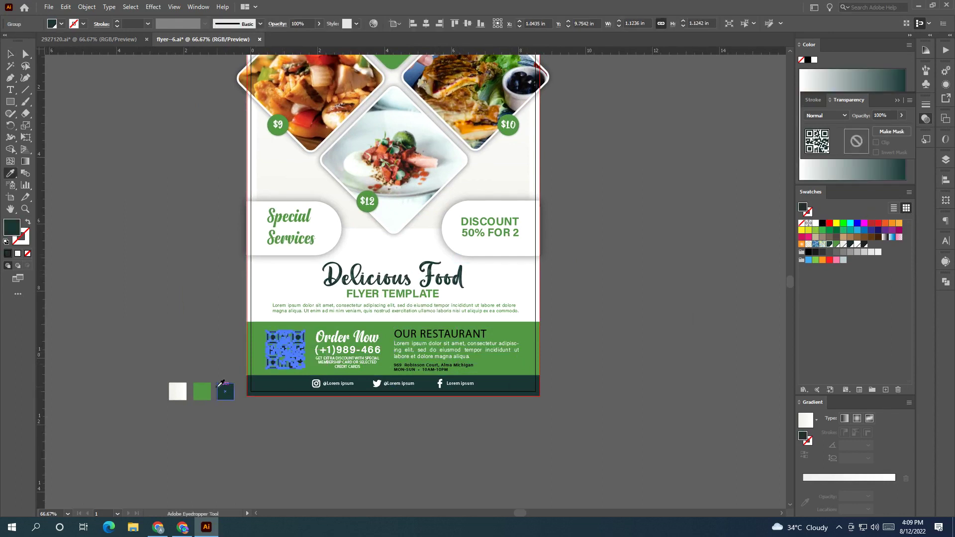
pyautogui.press('v')
pyautogui.click(130, 186)
# Give the OUR RESTAURANT heading the DISCOUNT style in black, aligned above its paragraph.
pyautogui.moveTo(234, 269); pyautogui.dragTo(211, 279)
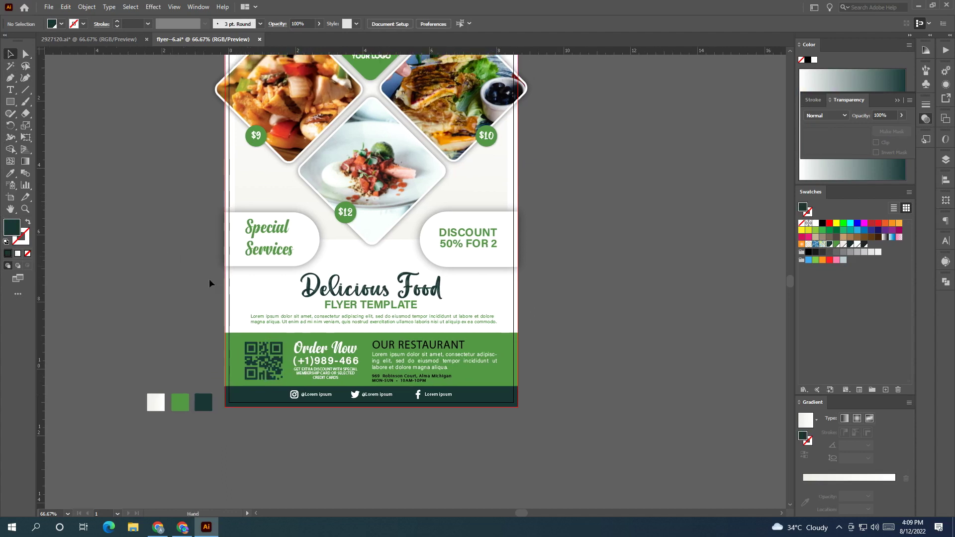
pyautogui.click(418, 344)
pyautogui.click(10, 173)
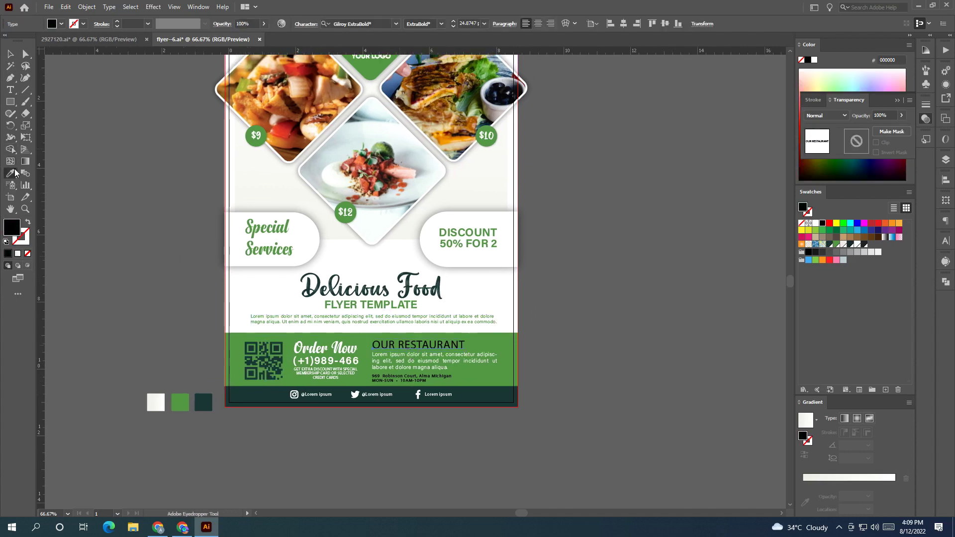
pyautogui.click(452, 226)
pyautogui.press('v')
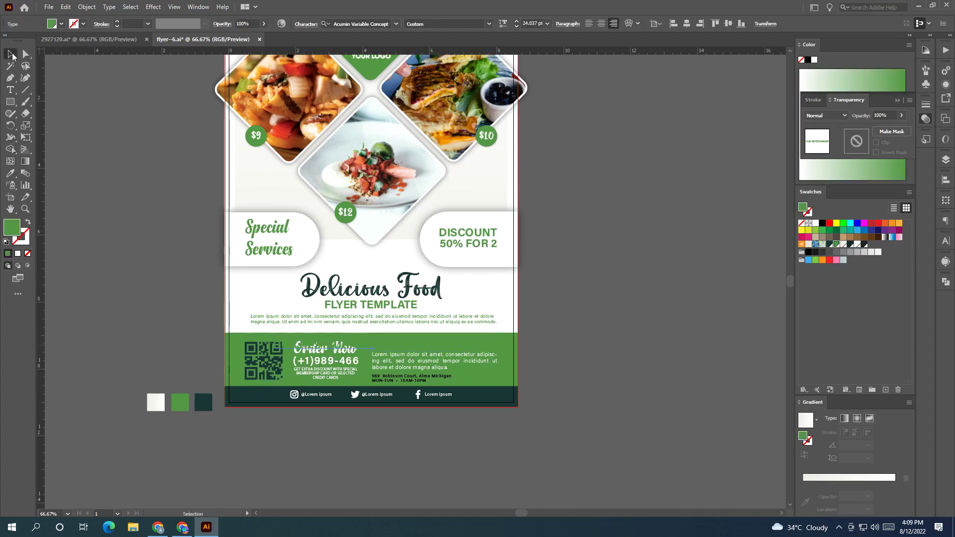
pyautogui.click(822, 223)
pyautogui.moveTo(337, 344); pyautogui.dragTo(432, 346)
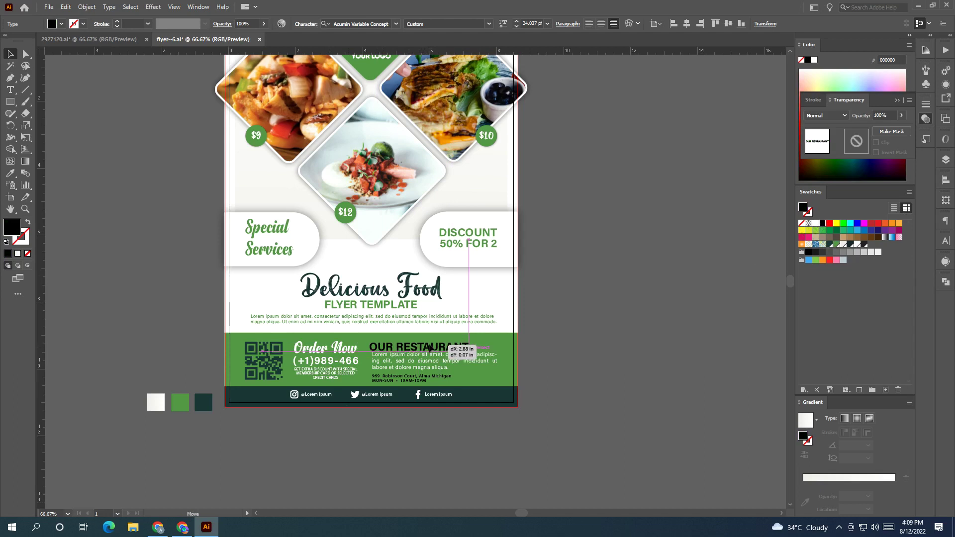
pyautogui.press('Right')
pyautogui.press('Right')
pyautogui.press('Right')
pyautogui.press('Right')
pyautogui.press('Right')
pyautogui.press('Right')
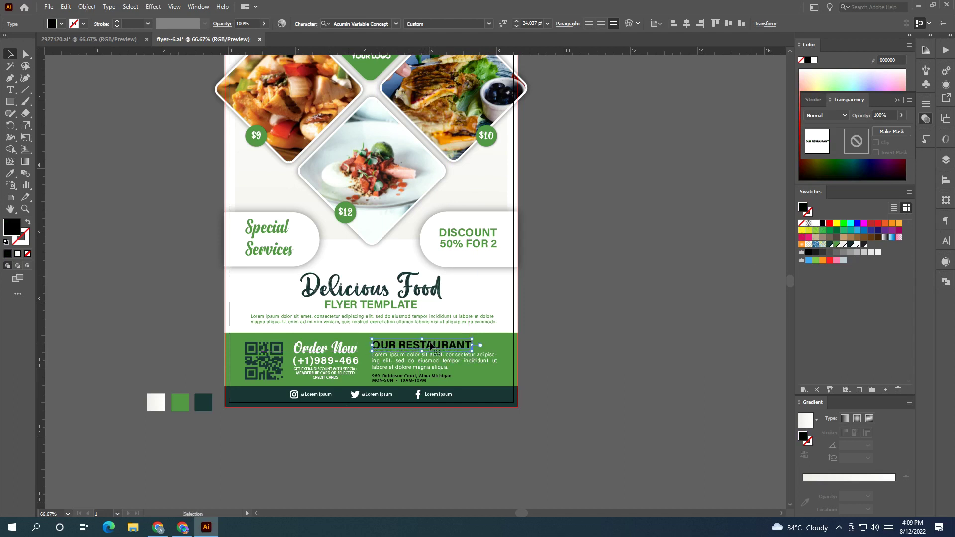
pyautogui.click(451, 427)
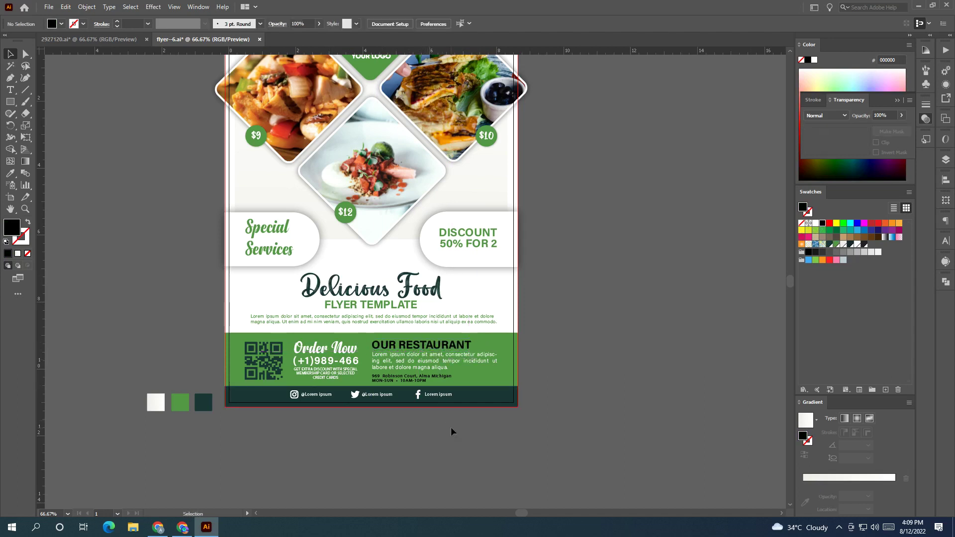
# Recolour the OUR RESTAURANT heading with the dark green swatch.
pyautogui.click(423, 345)
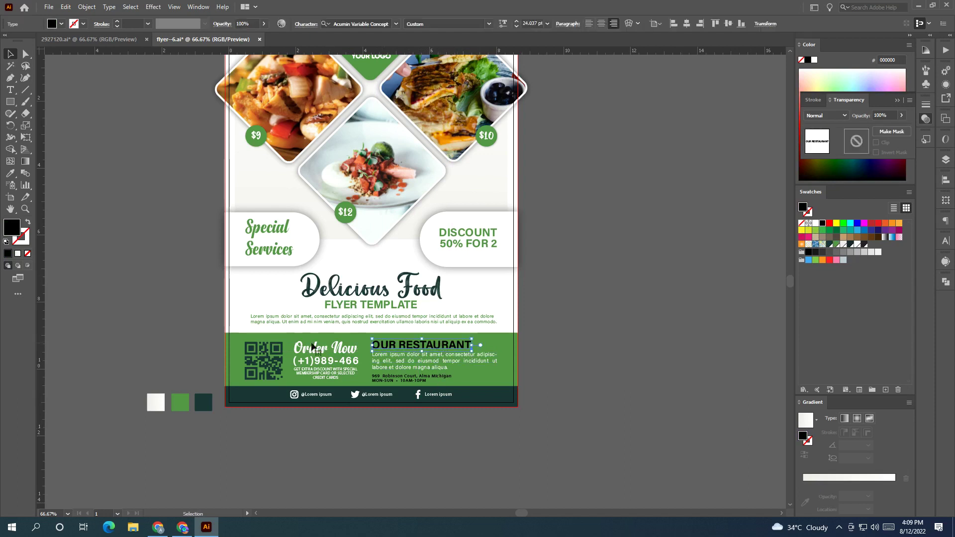
pyautogui.click(204, 401)
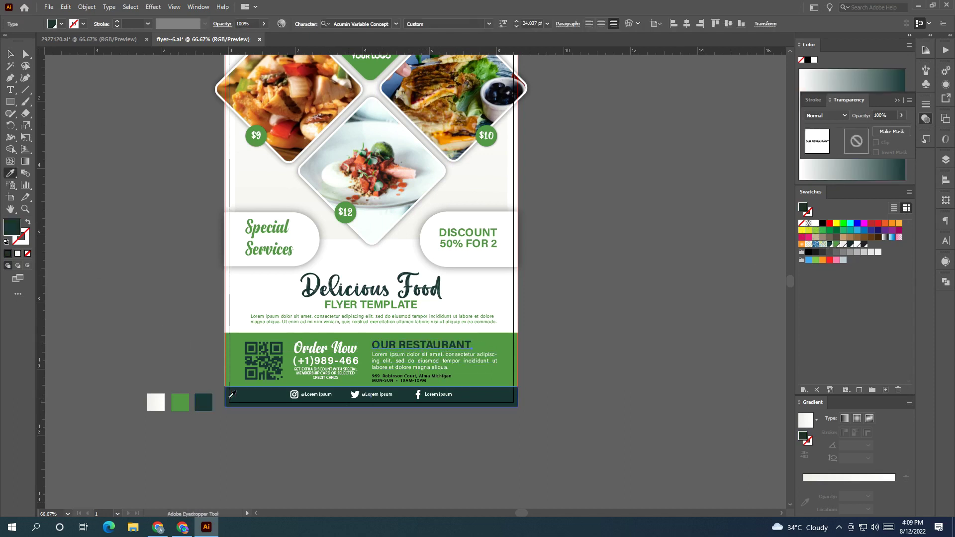
pyautogui.press('v')
pyautogui.click(141, 239)
pyautogui.moveTo(141, 235)
pyautogui.mouseDown()
pyautogui.moveTo(109, 283)
pyautogui.moveTo(118, 337)
pyautogui.mouseUp()
pyautogui.scroll(-1, 112, 284)
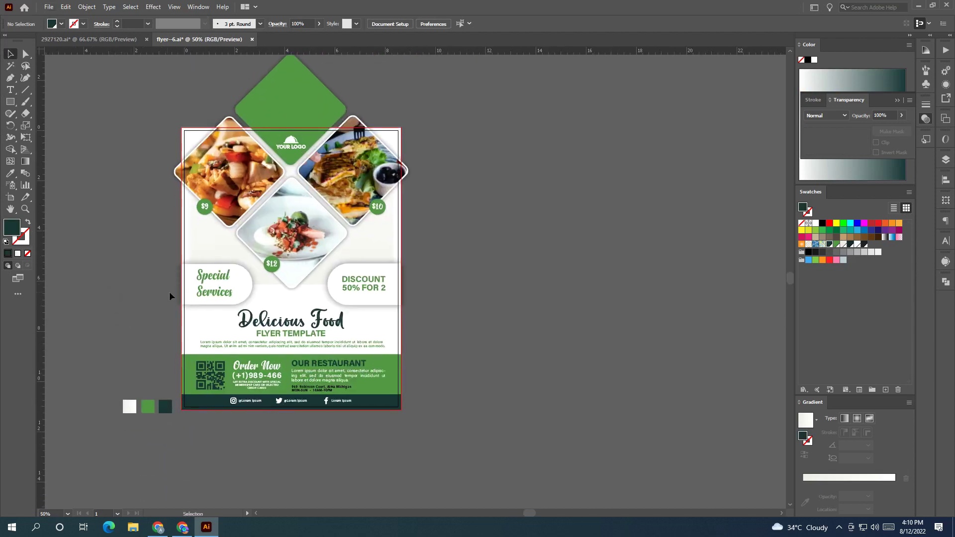
# Duplicate the white page rectangle, bring it to front and align it over the flyer.
pyautogui.moveTo(291, 268); pyautogui.dragTo(513, 298)
pyautogui.rightClick(513, 299)
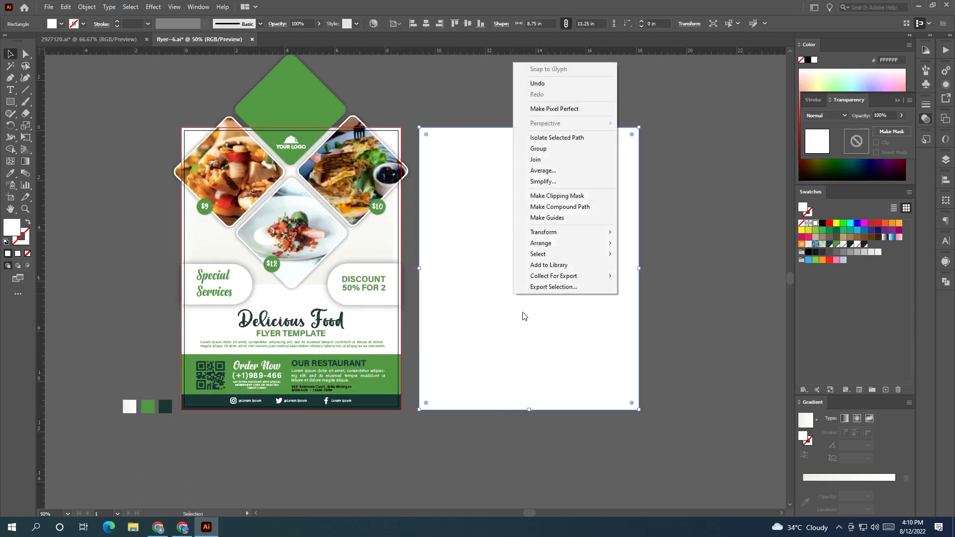
pyautogui.click(665, 243)
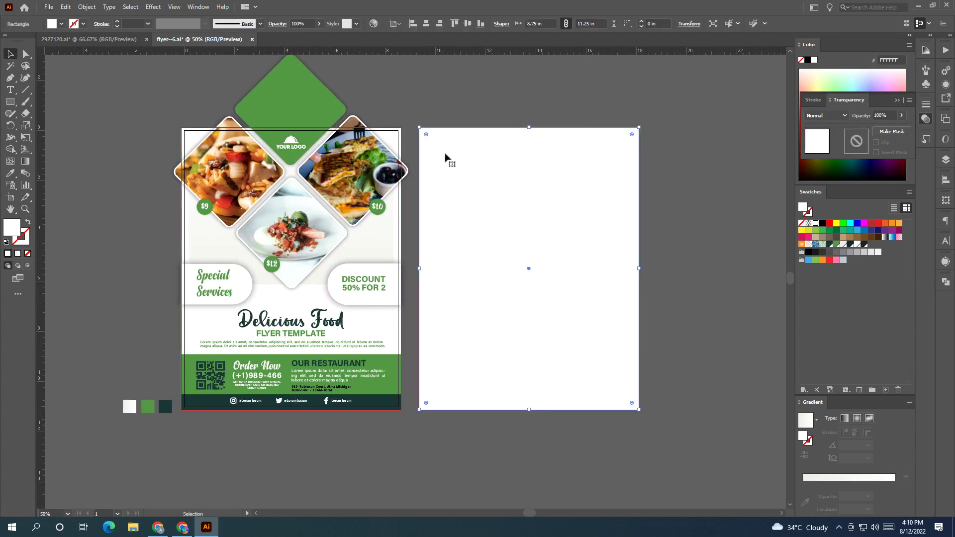
pyautogui.click(426, 24)
pyautogui.click(483, 277)
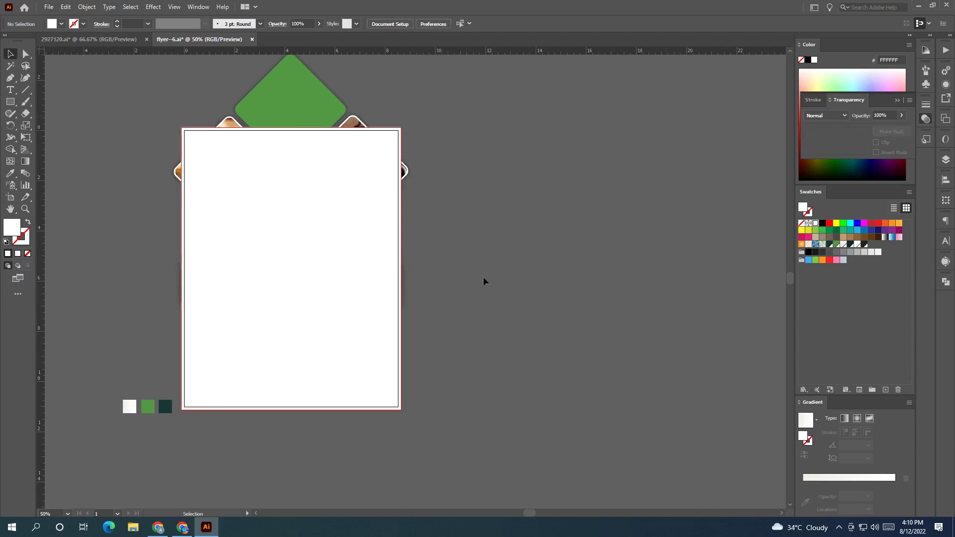
# Clip all flyer objects to the page rectangle and delete the three colour swatches.
pyautogui.moveTo(422, 427); pyautogui.dragTo(208, 144)
pyautogui.rightClick(295, 199)
pyautogui.click(329, 276)
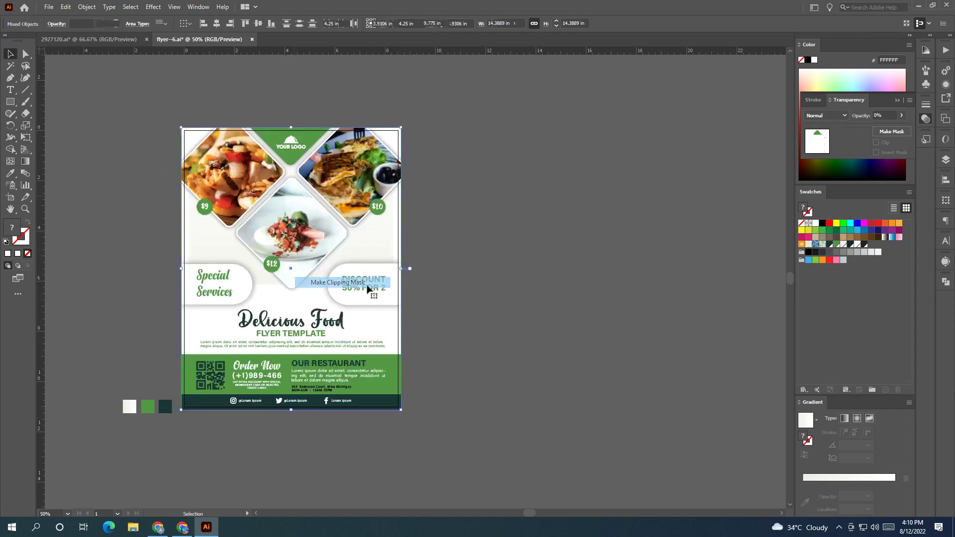
pyautogui.click(437, 287)
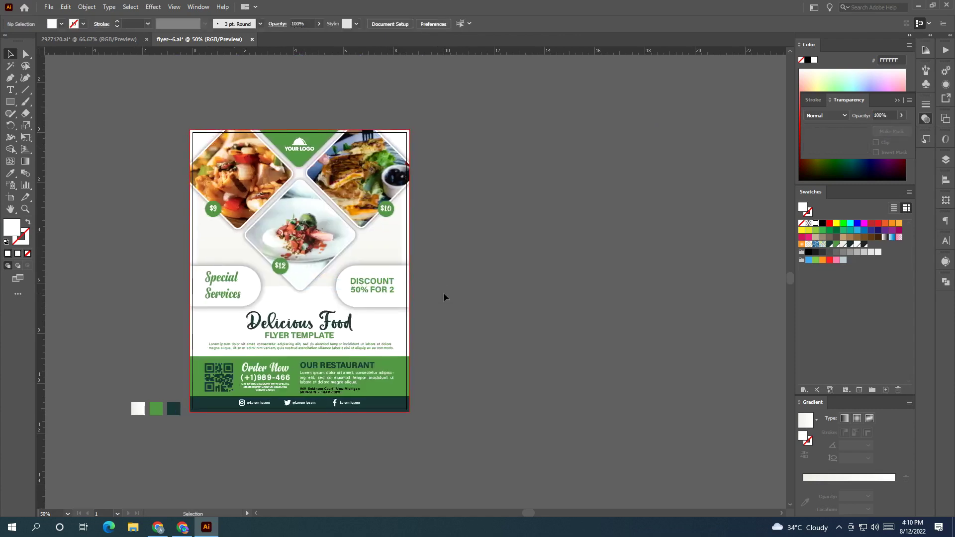
pyautogui.click(181, 423)
pyautogui.press('Delete')
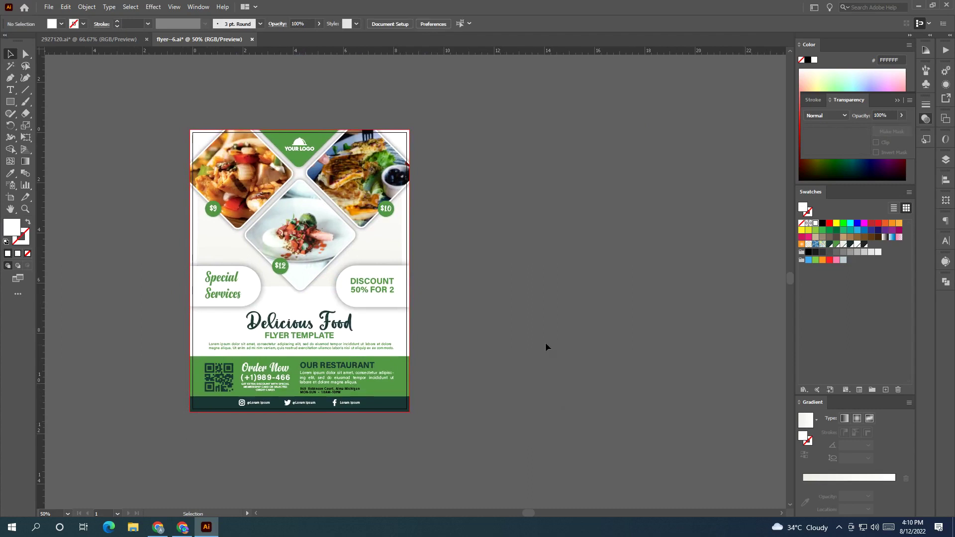
pyautogui.moveTo(465, 312); pyautogui.dragTo(450, 307)
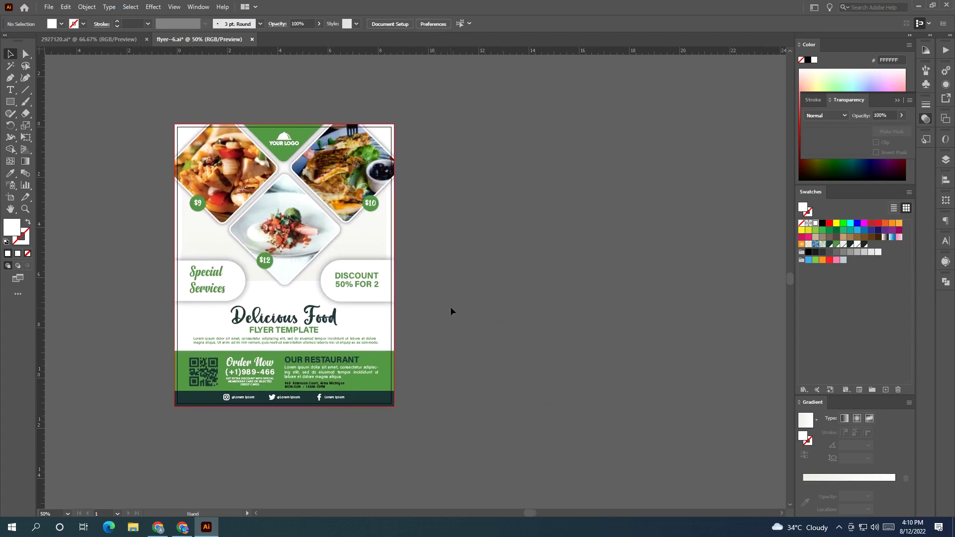